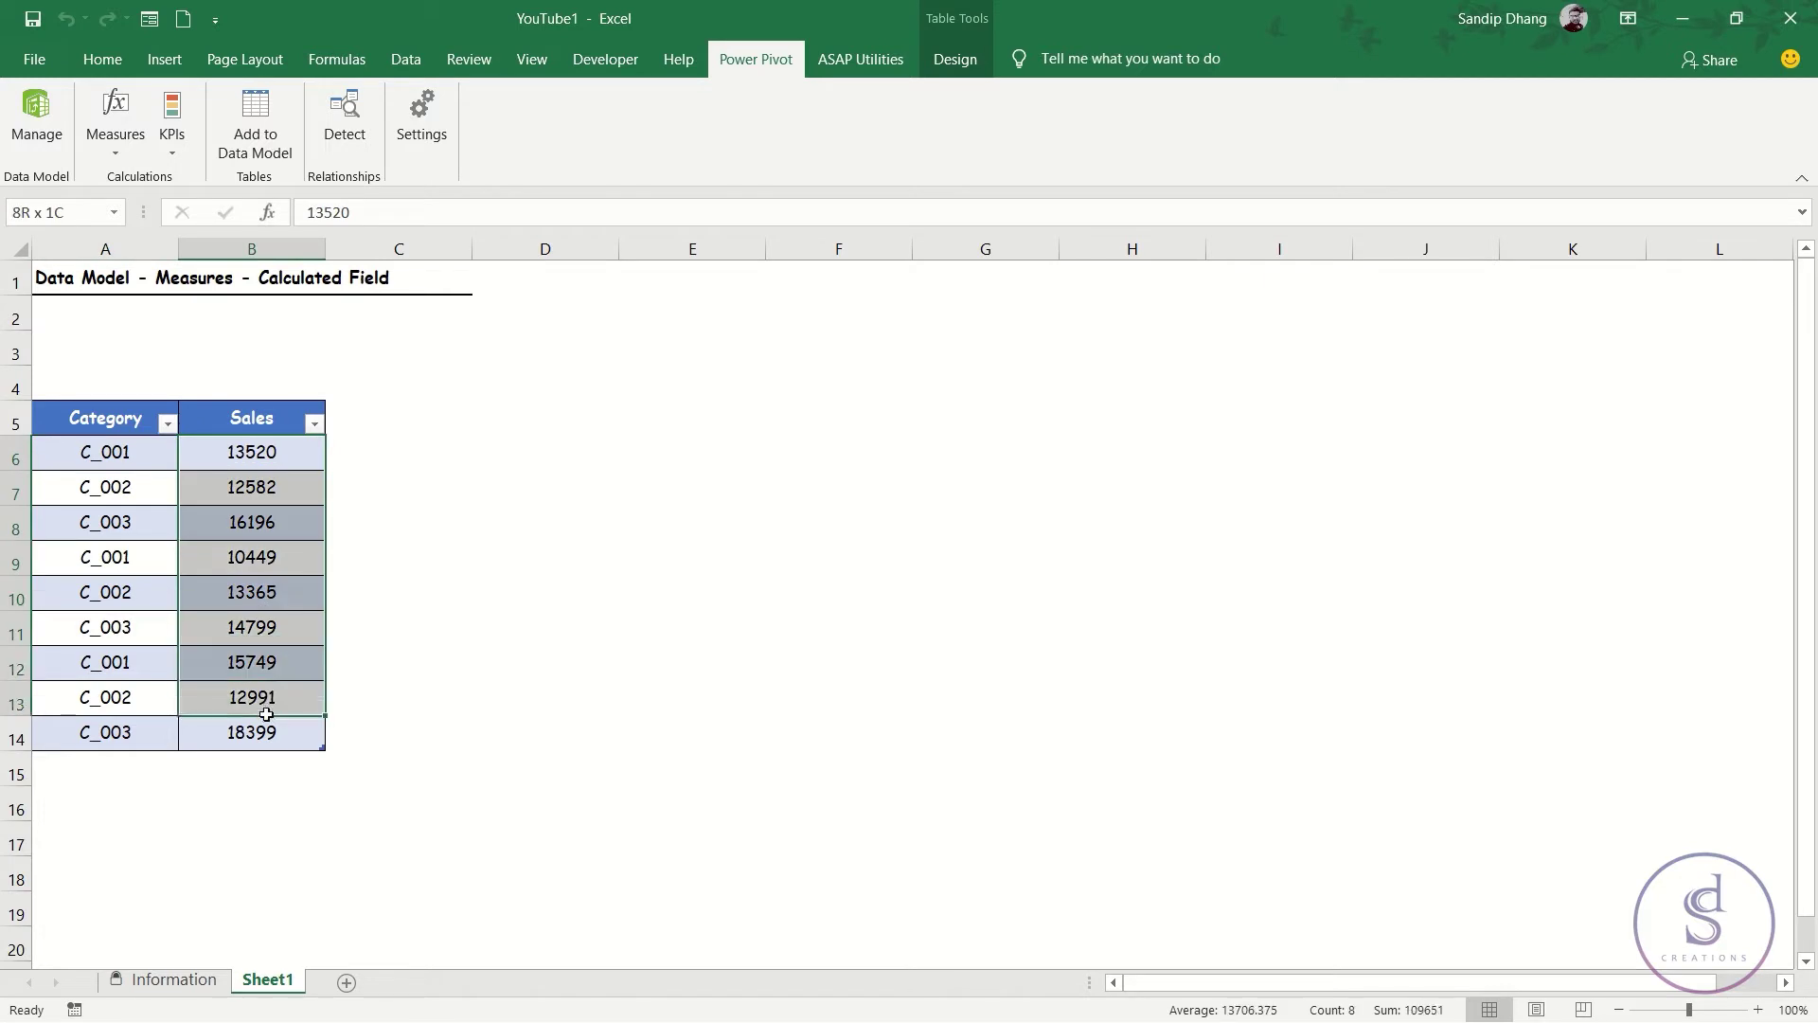
Add the Category and Sales table to the data model and return to the worksheet
{"action": "left_click", "coordinate": [563, 442]}
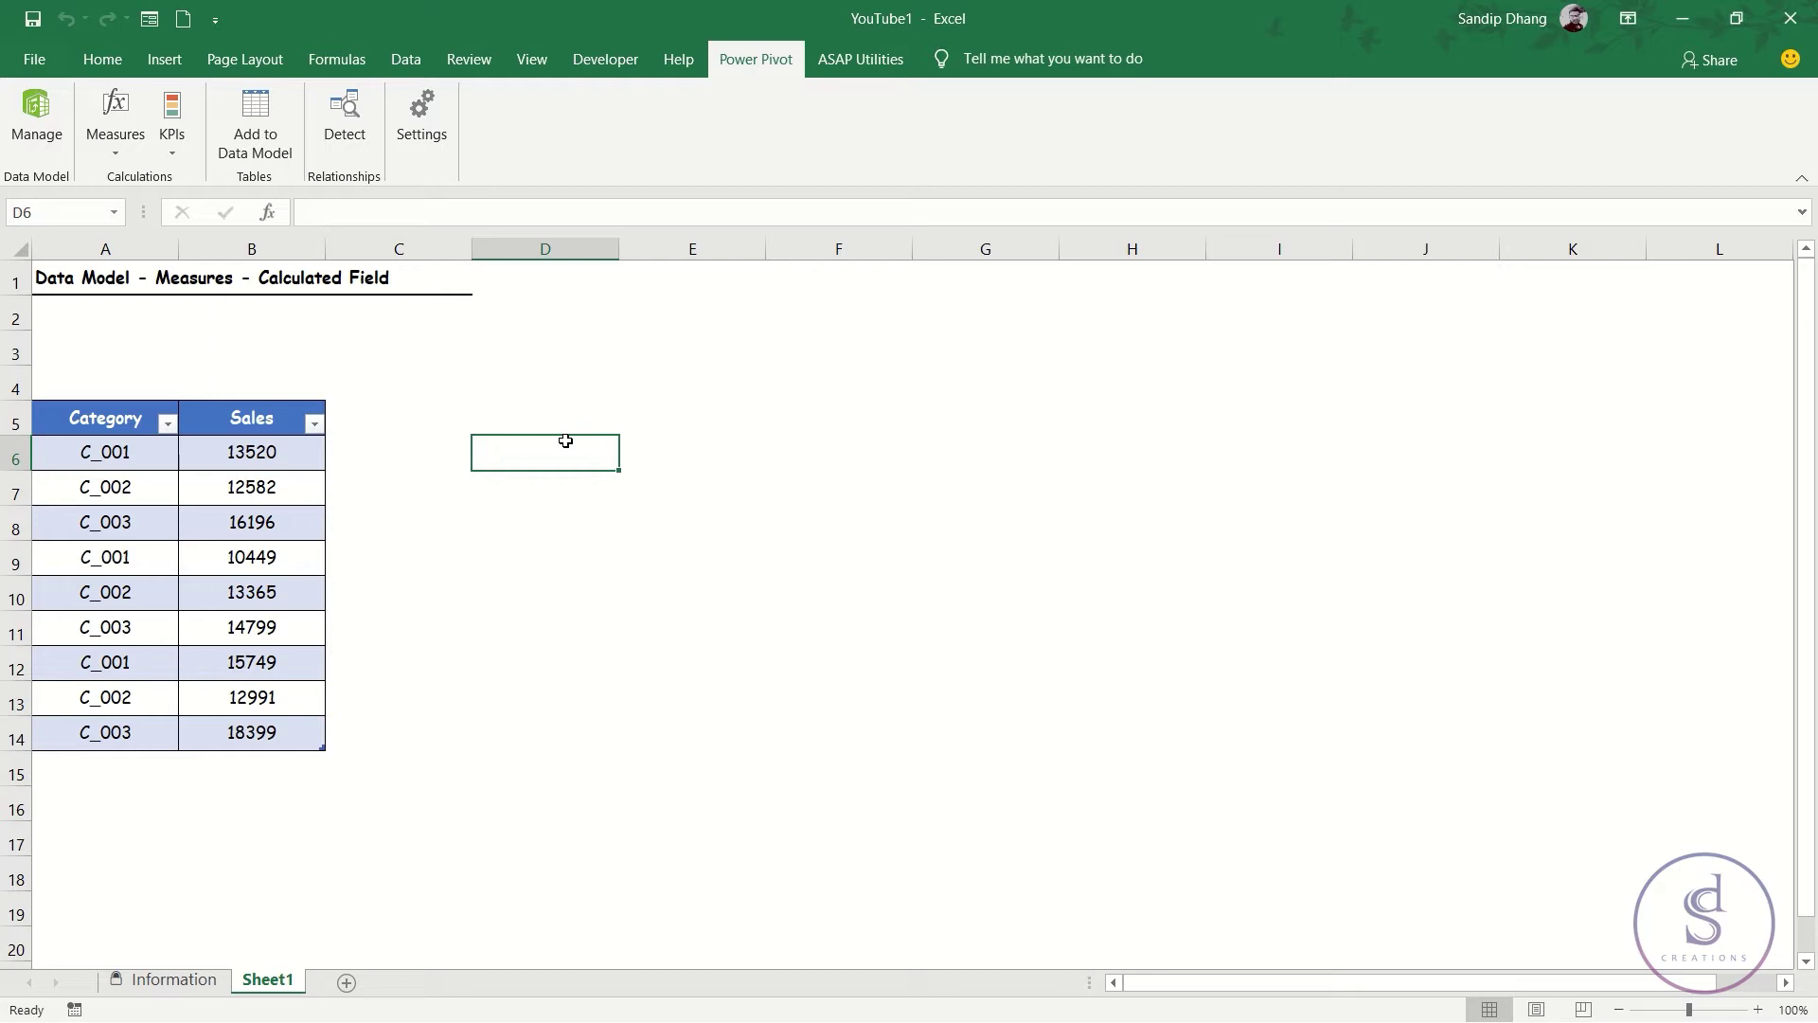
{"action": "left_click", "coordinate": [171, 563]}
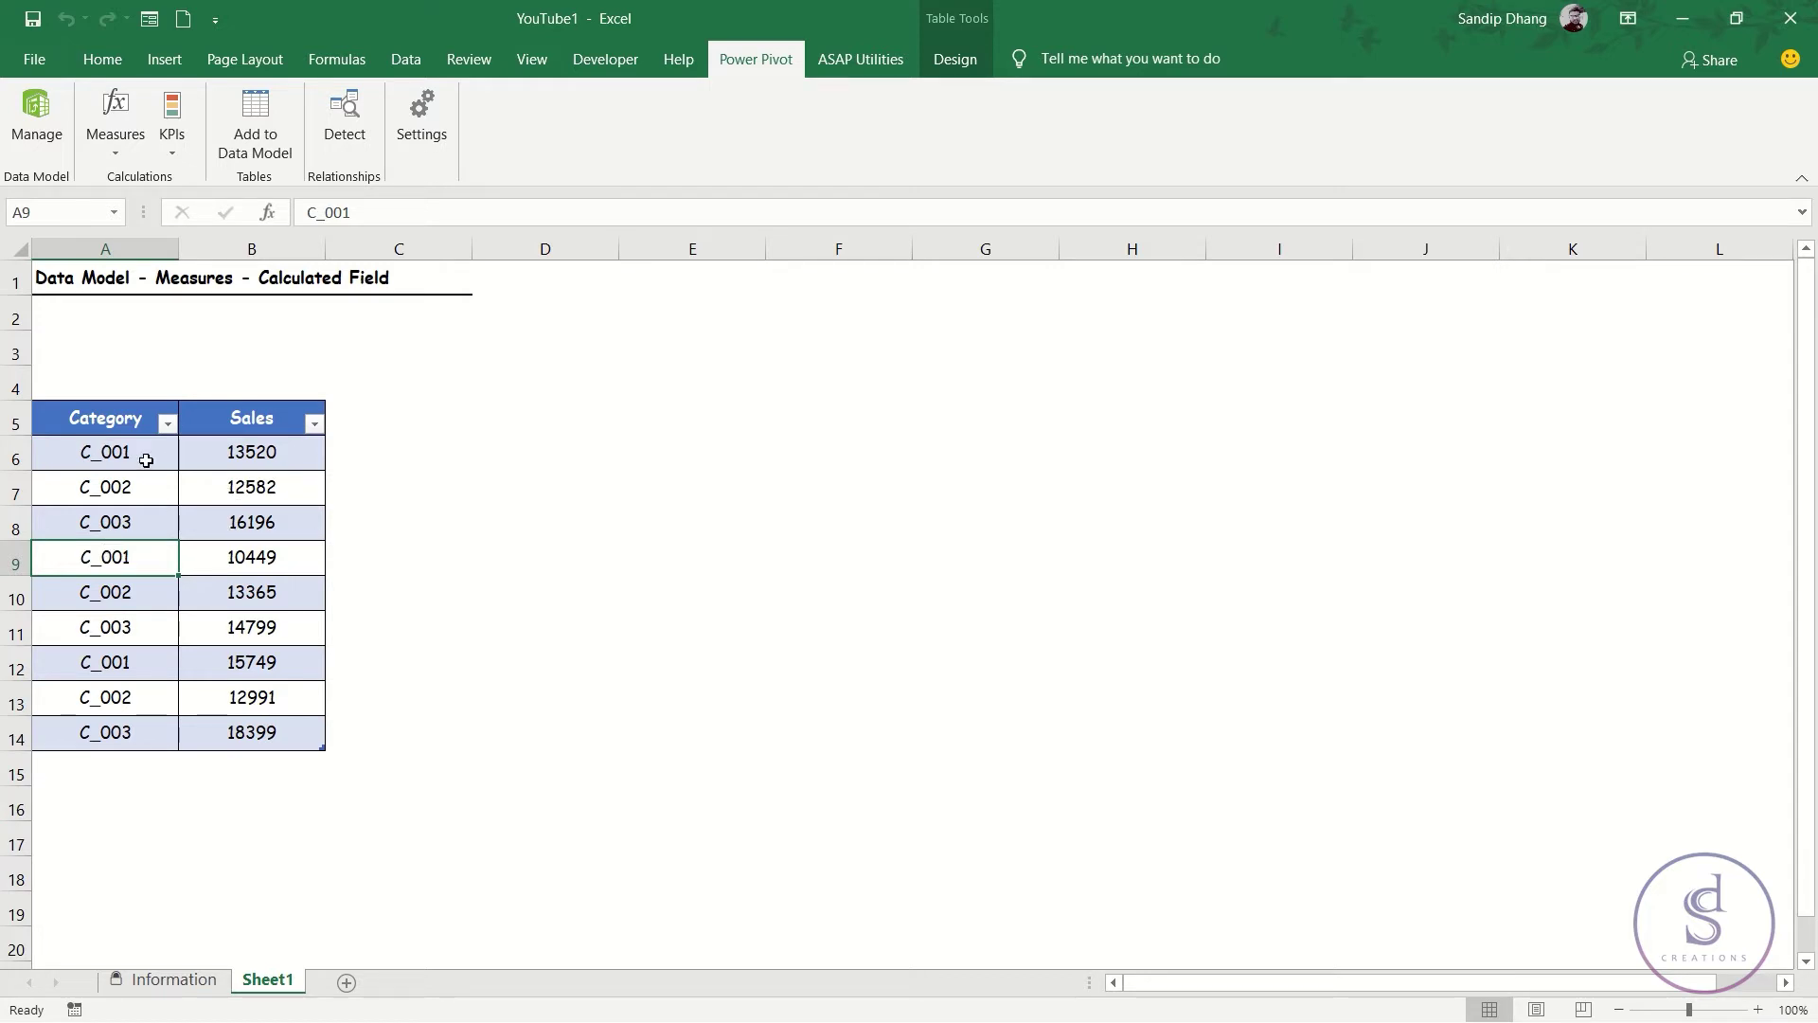
{"action": "left_click", "coordinate": [228, 459]}
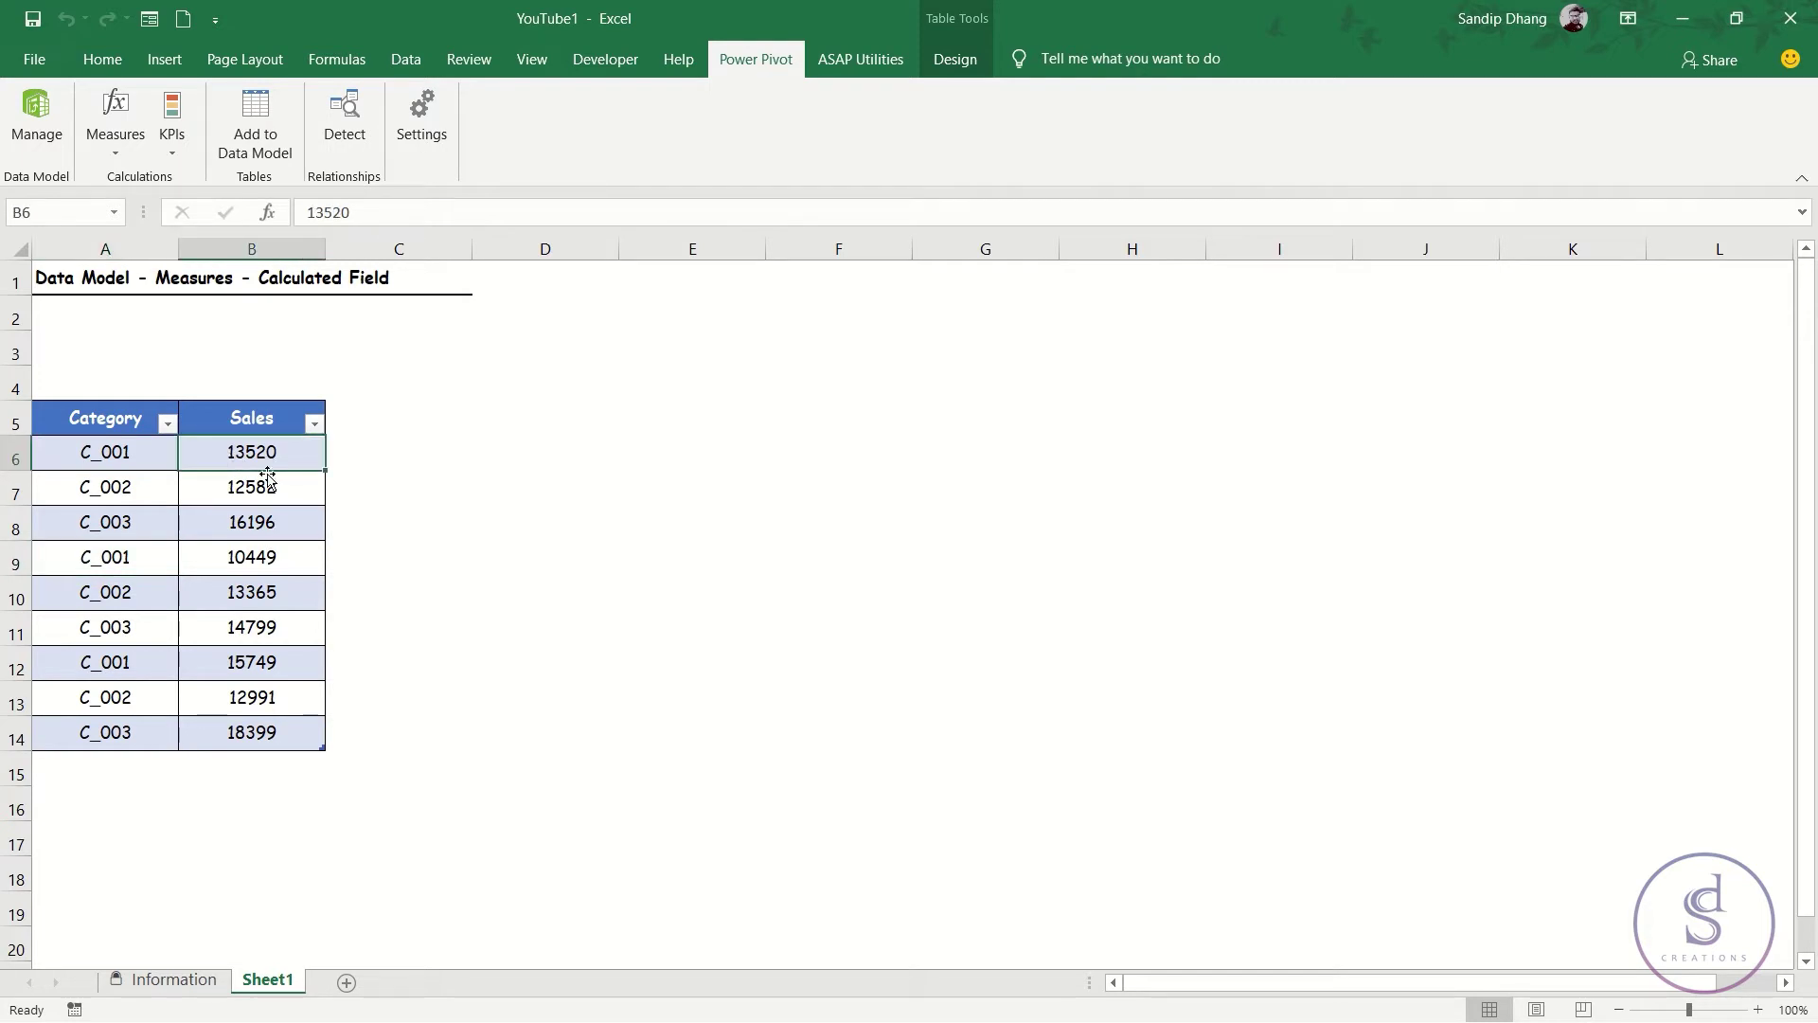
{"action": "left_click", "coordinate": [264, 117]}
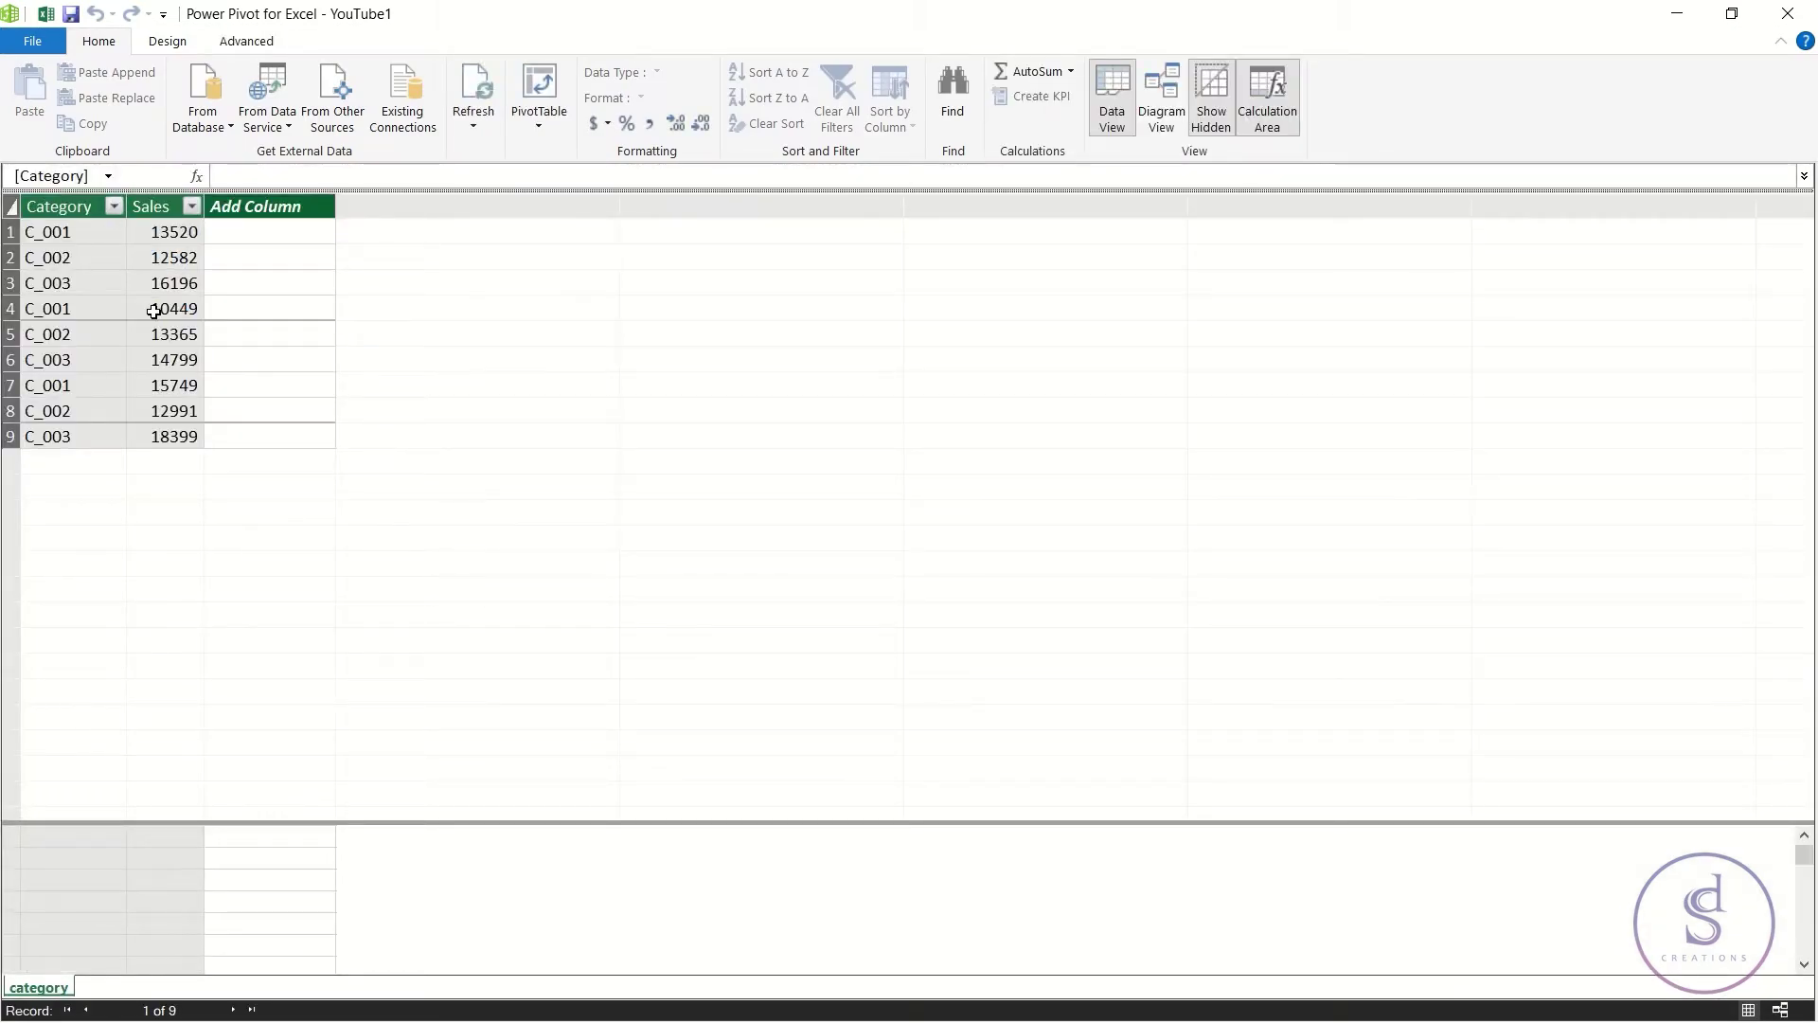
{"action": "left_click", "coordinate": [1788, 13]}
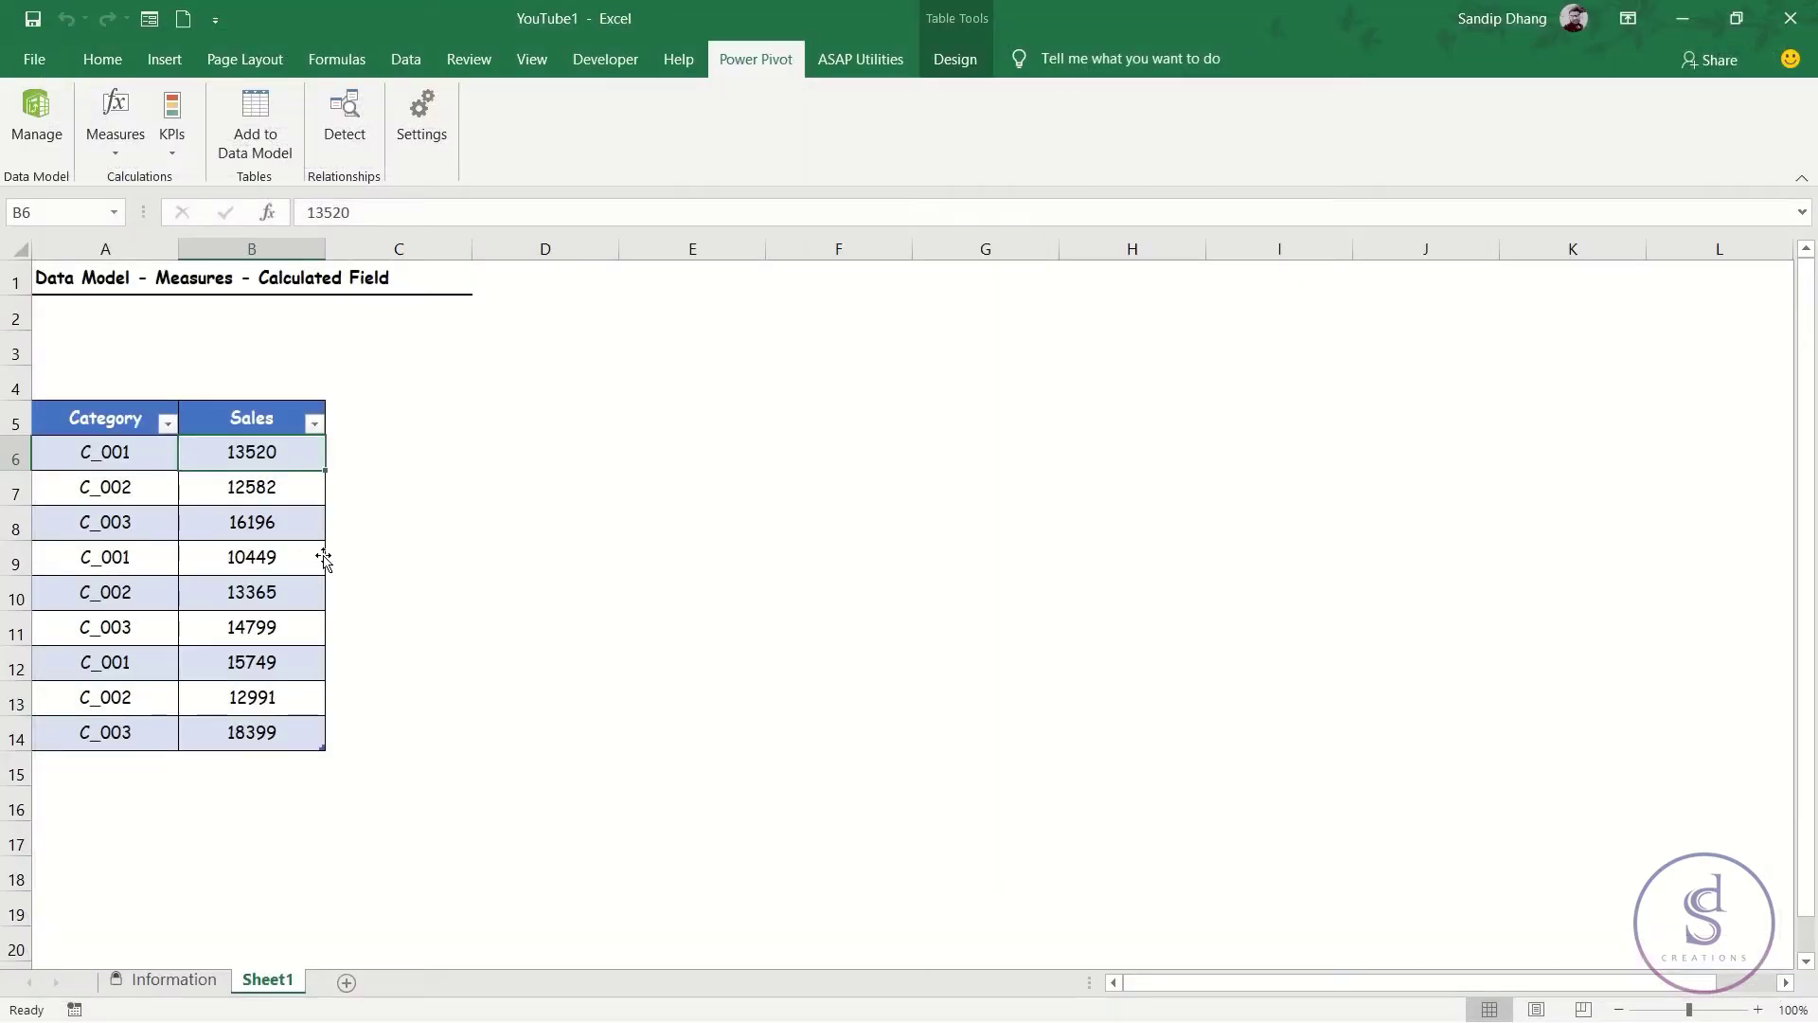
Start a new Power Pivot measure assigned to the category table
{"action": "left_click", "coordinate": [294, 523]}
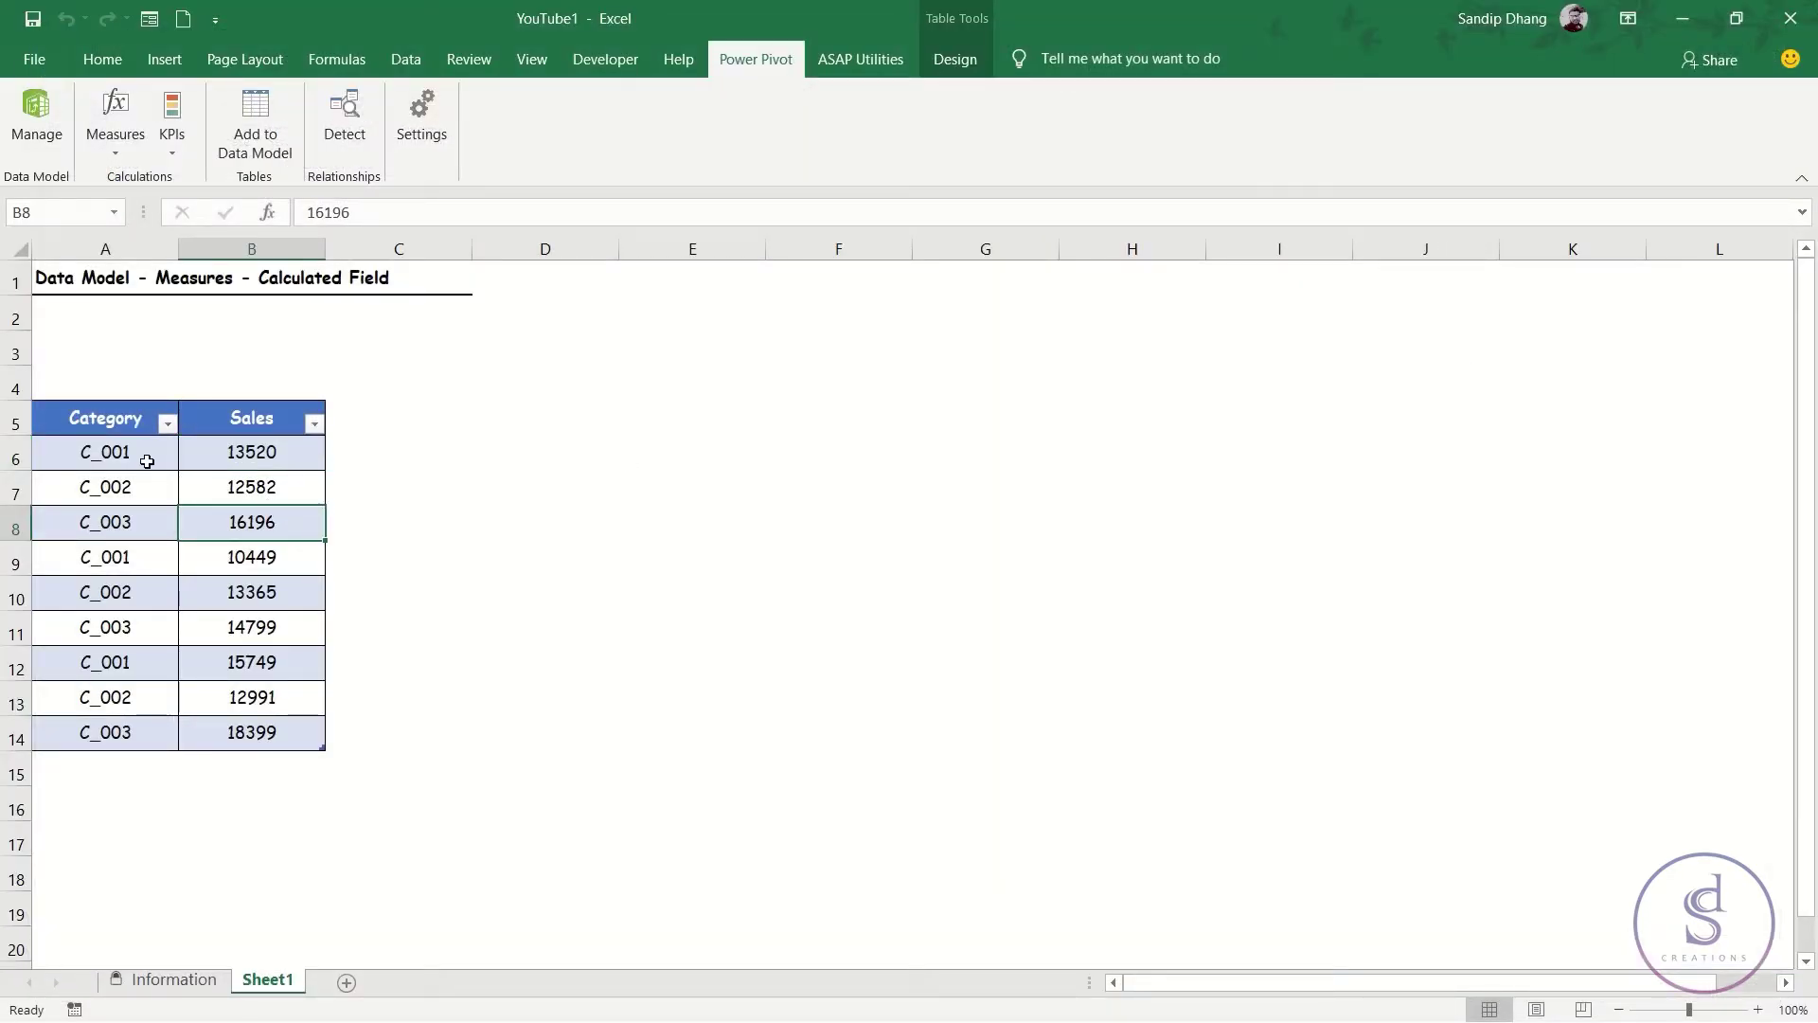
{"action": "left_click", "coordinate": [133, 142]}
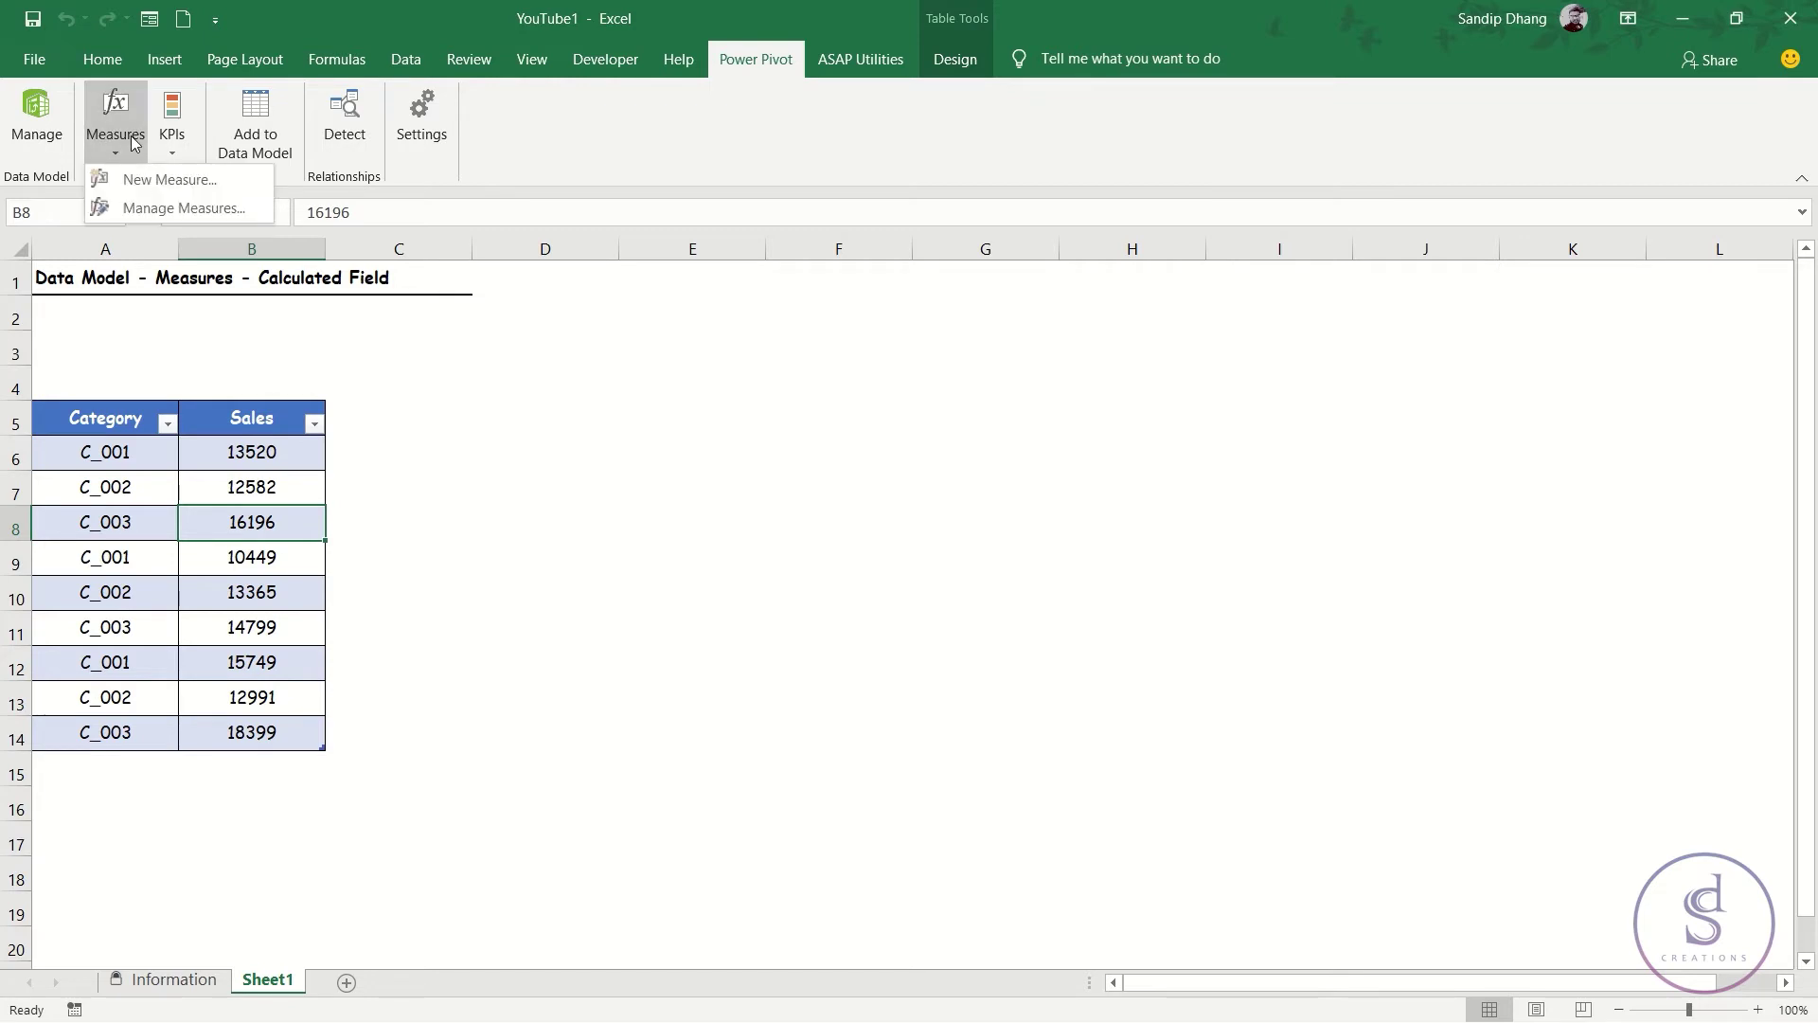
{"action": "left_click", "coordinate": [180, 178]}
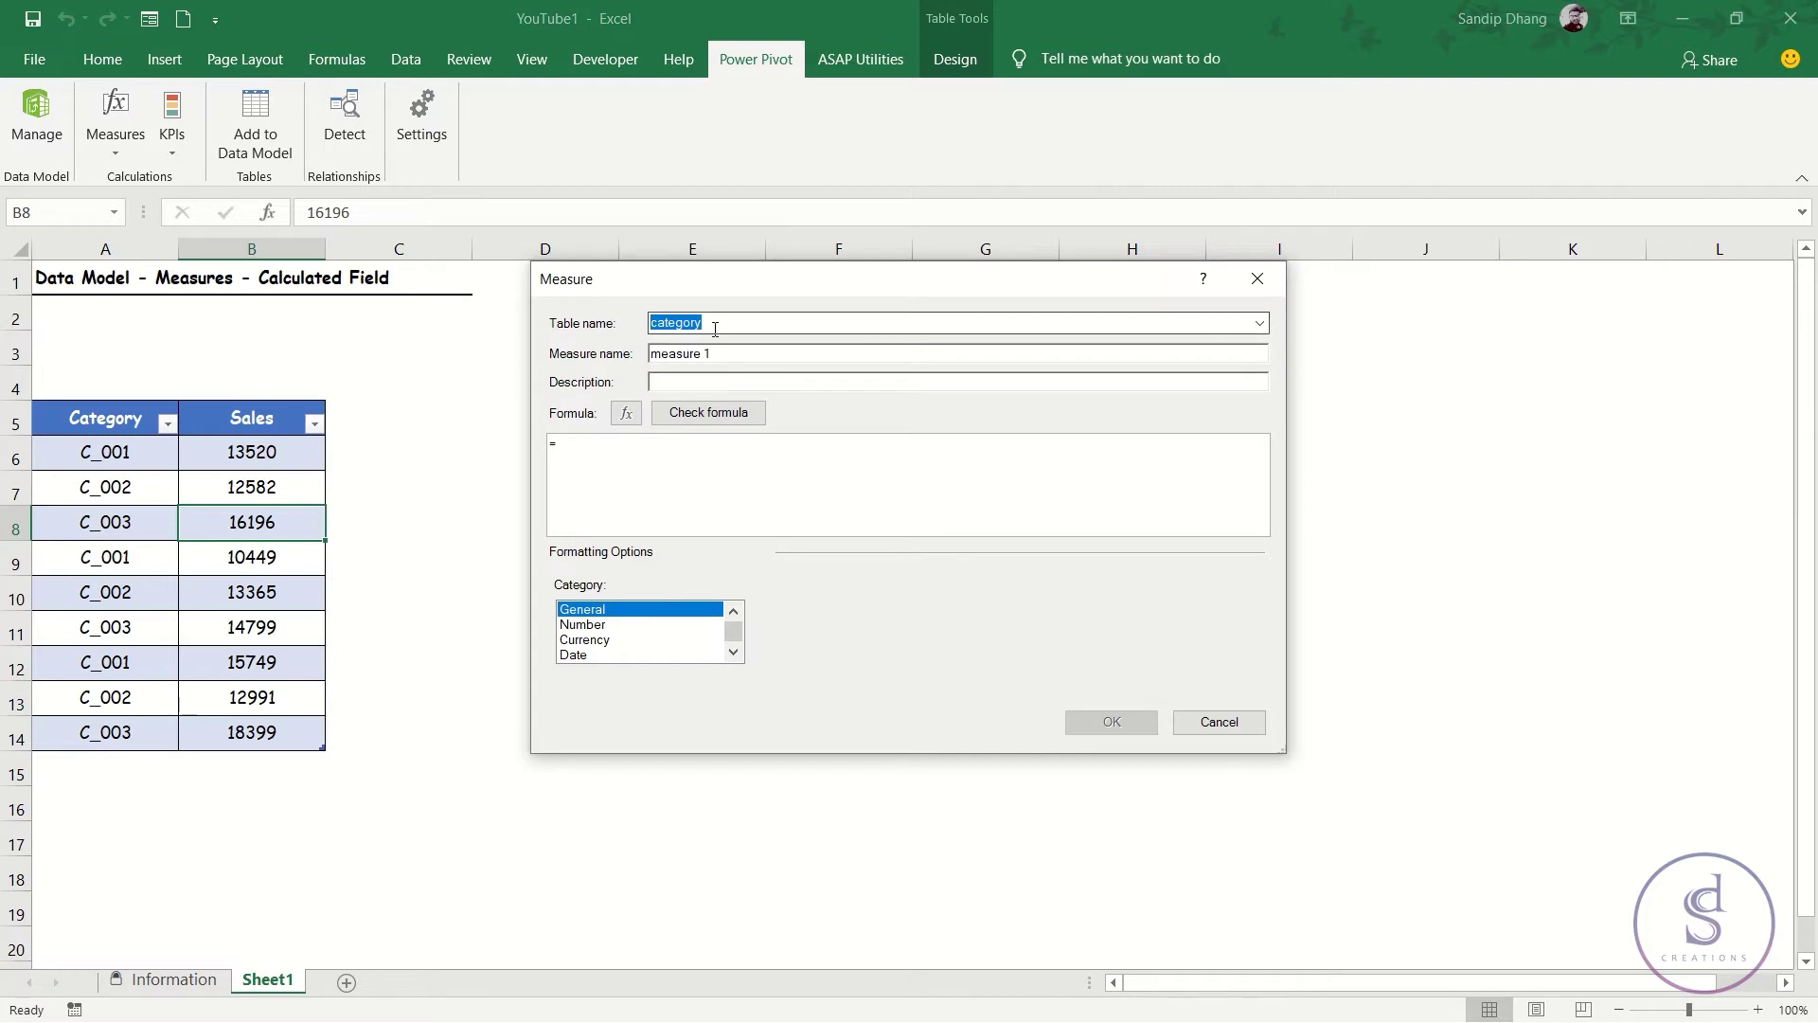
{"action": "left_click", "coordinate": [726, 359]}
{"action": "left_click_drag", "start_coordinate": [726, 359], "coordinate": [591, 359]}
{"action": "left_click", "coordinate": [788, 351]}
{"action": "left_click", "coordinate": [828, 319]}
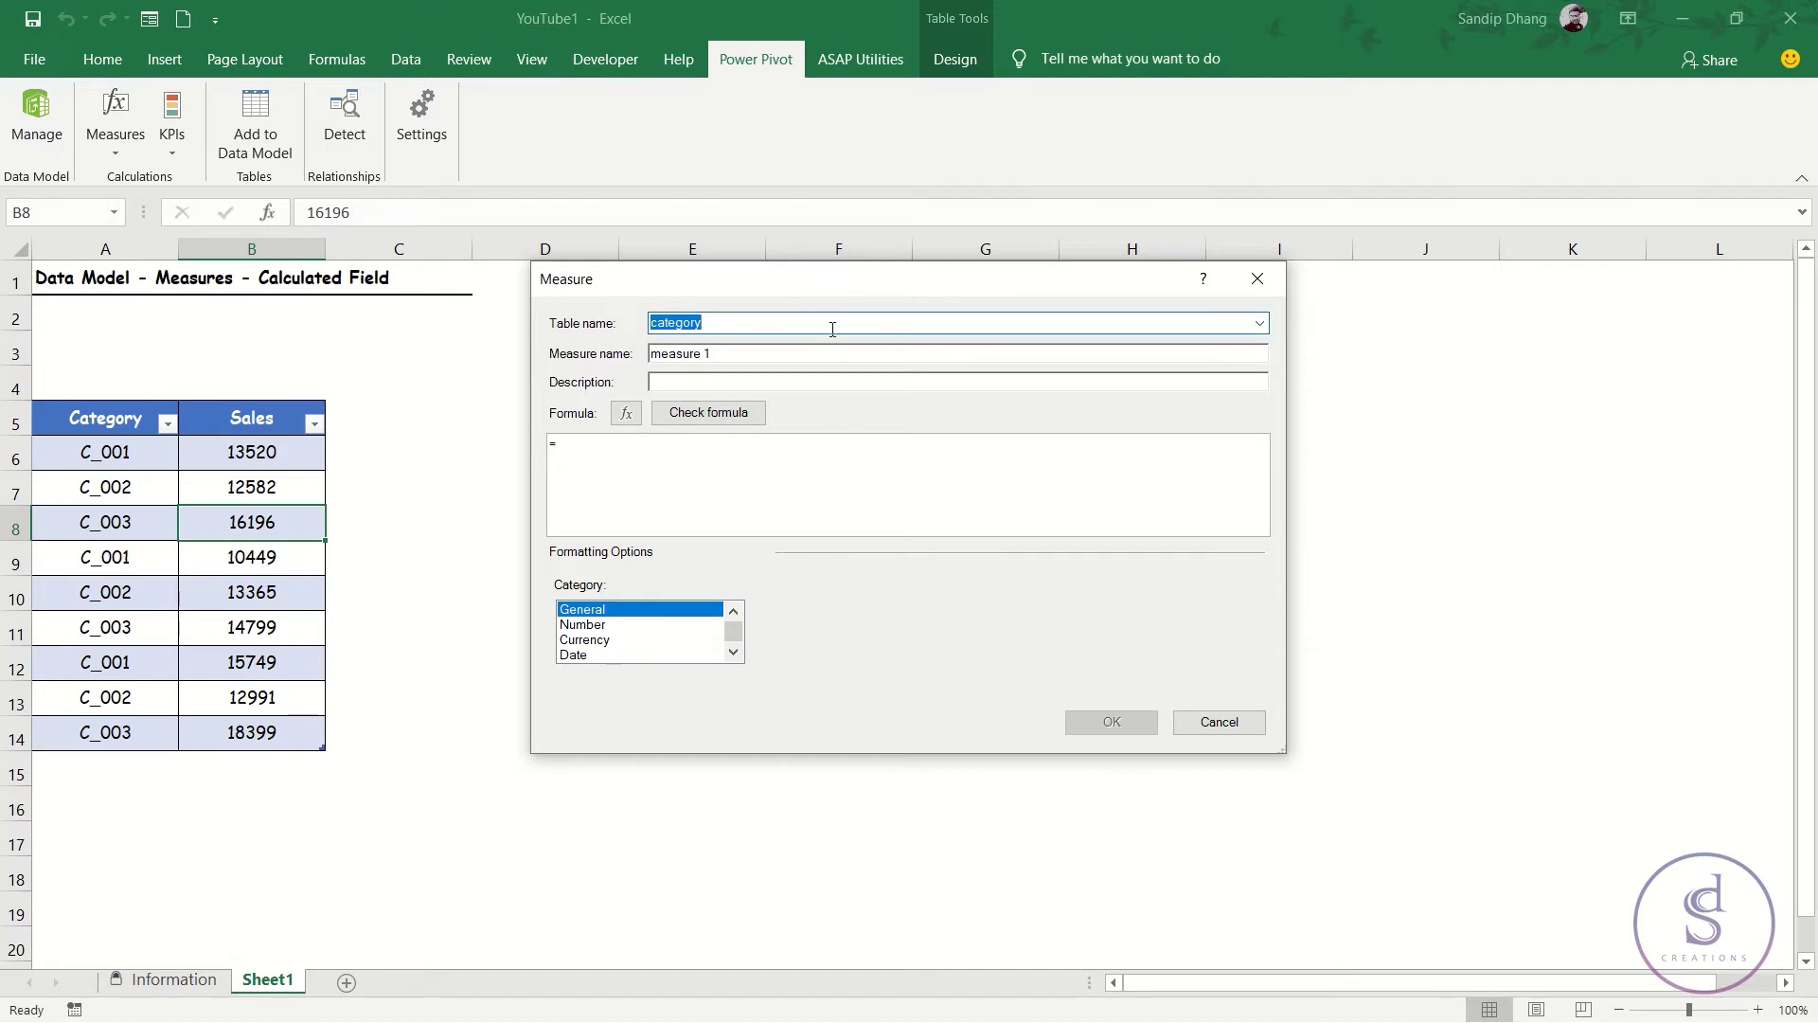
{"action": "left_click", "coordinate": [1260, 323]}
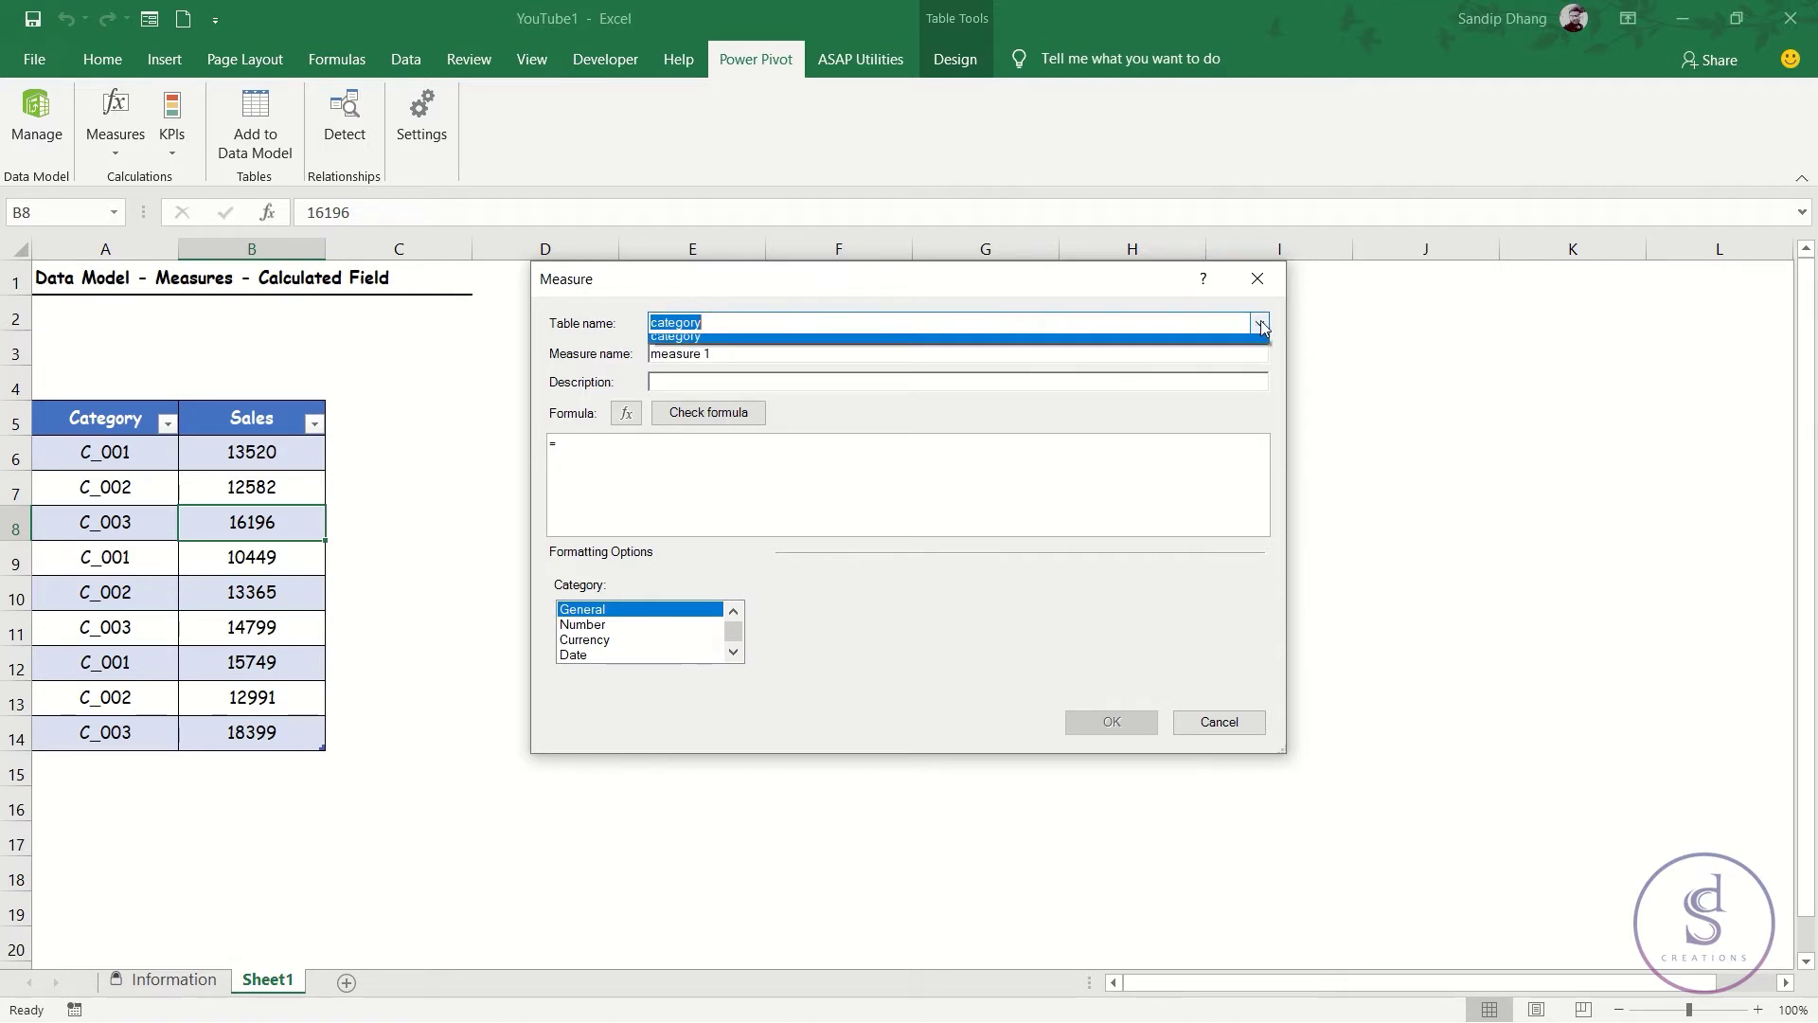
{"action": "left_click", "coordinate": [1235, 339]}
Replace the default measure name with Projected_Sales
{"action": "left_click", "coordinate": [921, 353]}
{"action": "key", "text": "BackSpace"}
{"action": "key", "text": "BackSpace"}
{"action": "key", "text": "BackSpace"}
{"action": "key", "text": "BackSpace"}
{"action": "key", "text": "BackSpace"}
{"action": "key", "text": "BackSpace"}
{"action": "key", "text": "BackSpace"}
{"action": "key", "text": "BackSpace"}
{"action": "key", "text": "BackSpace"}
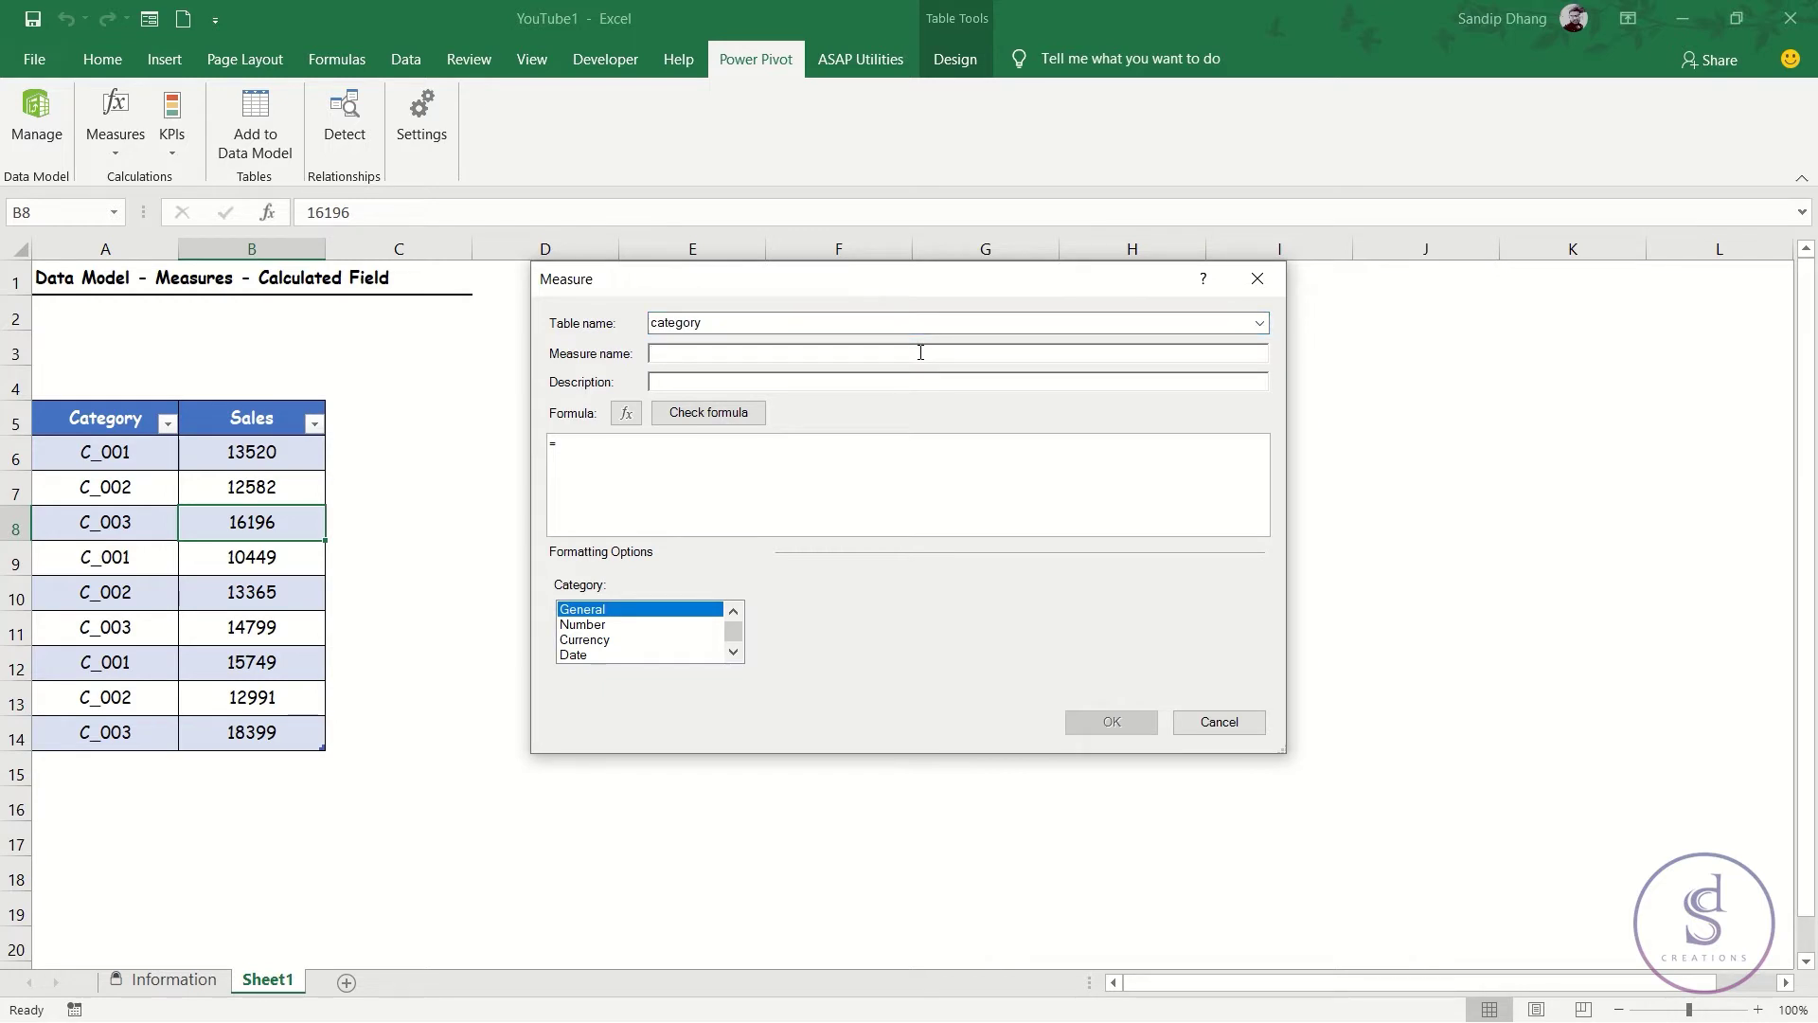
{"action": "type", "text": "Projected_SAles"}
{"action": "key", "text": "BackSpace"}
{"action": "key", "text": "BackSpace"}
{"action": "key", "text": "BackSpace"}
{"action": "key", "text": "BackSpace"}
{"action": "type", "text": "ales"}
Begin the measure's formula with the SUM function and its opening parenthesis
{"action": "key", "text": "Tab"}
{"action": "key", "text": "Tab"}
{"action": "key", "text": "Tab"}
{"action": "key", "text": "Tab"}
{"action": "type", "text": "sum"}
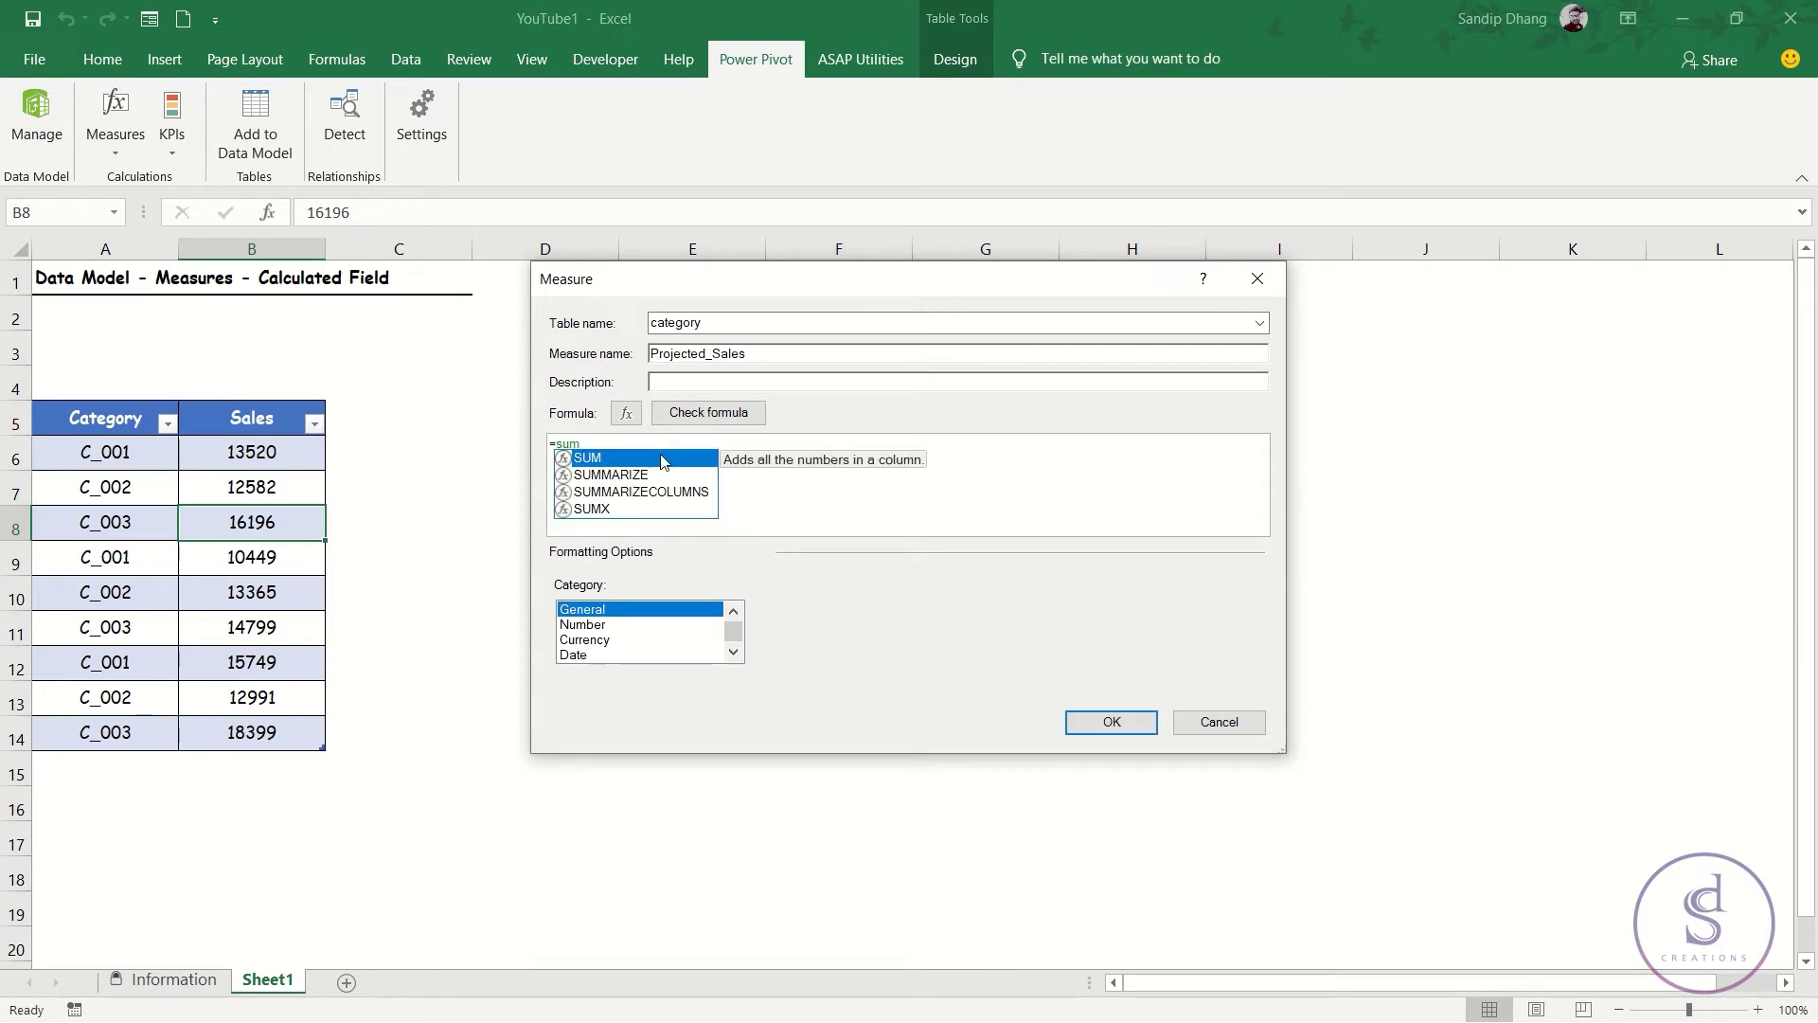
{"action": "type", "text": "("}
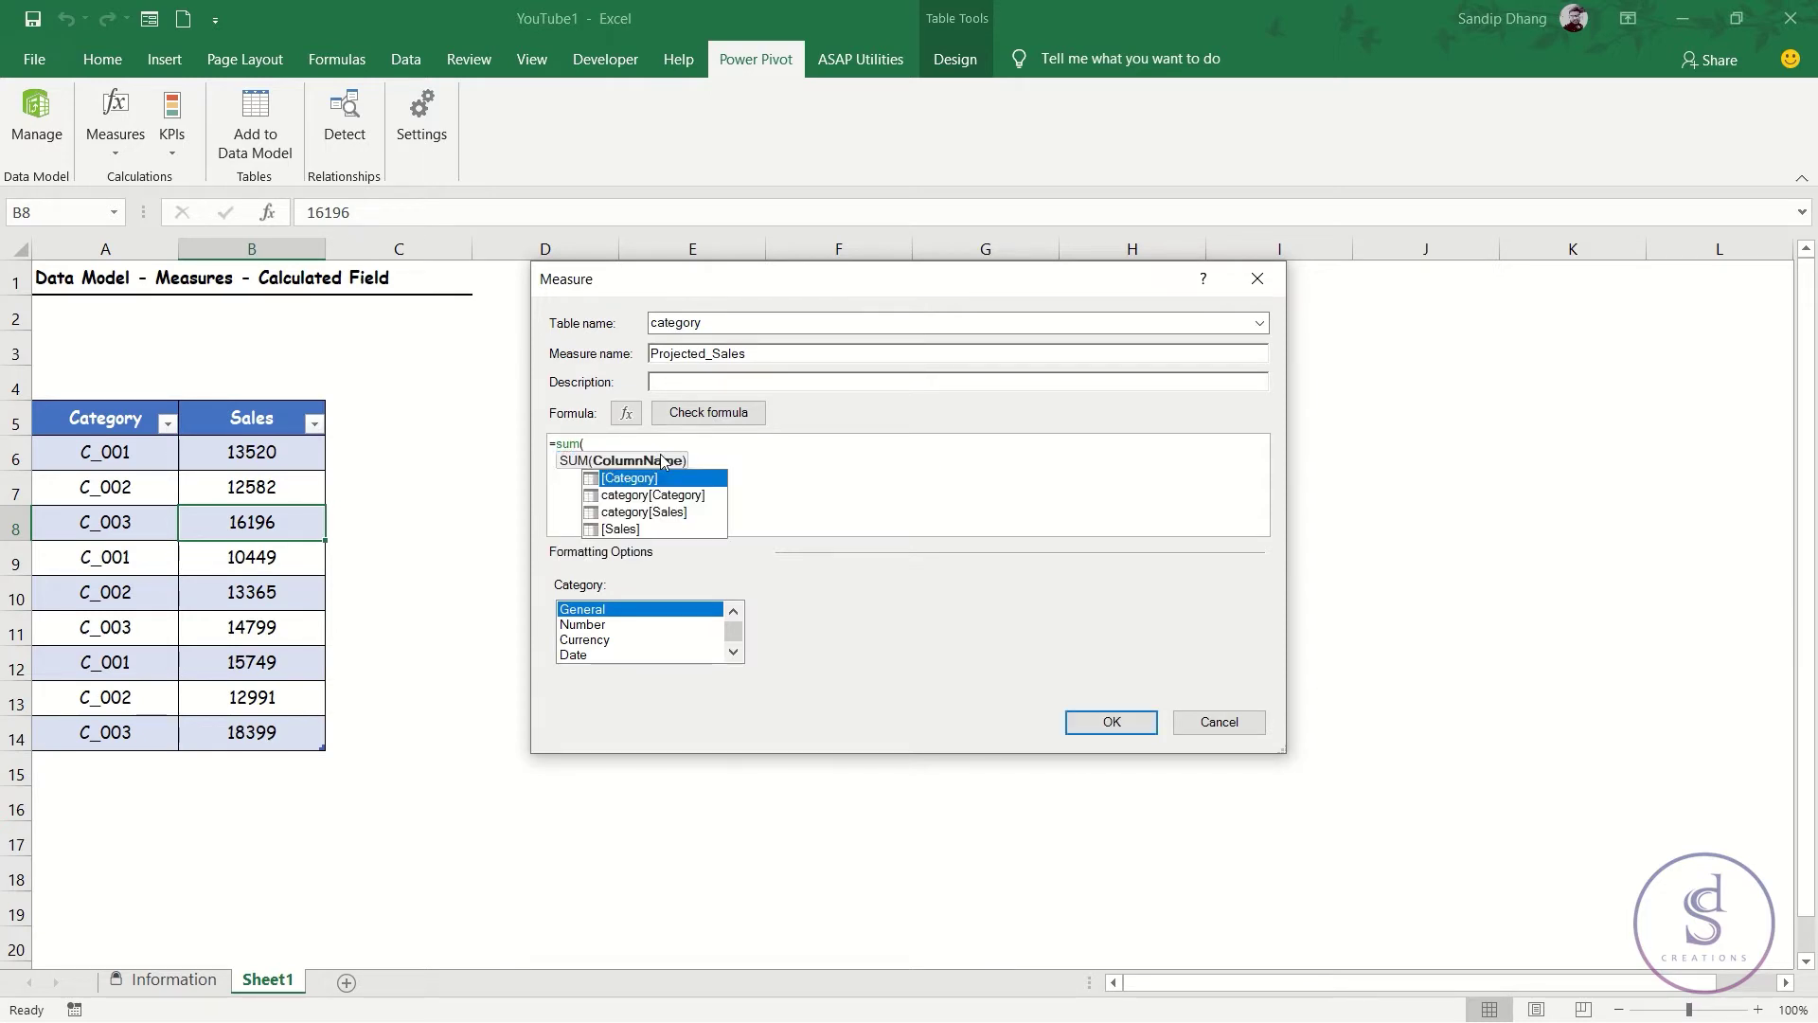
Try [qty] as the SUM argument, check the formula for errors, and remove the argument again
{"action": "type", "text": "[qty]"}
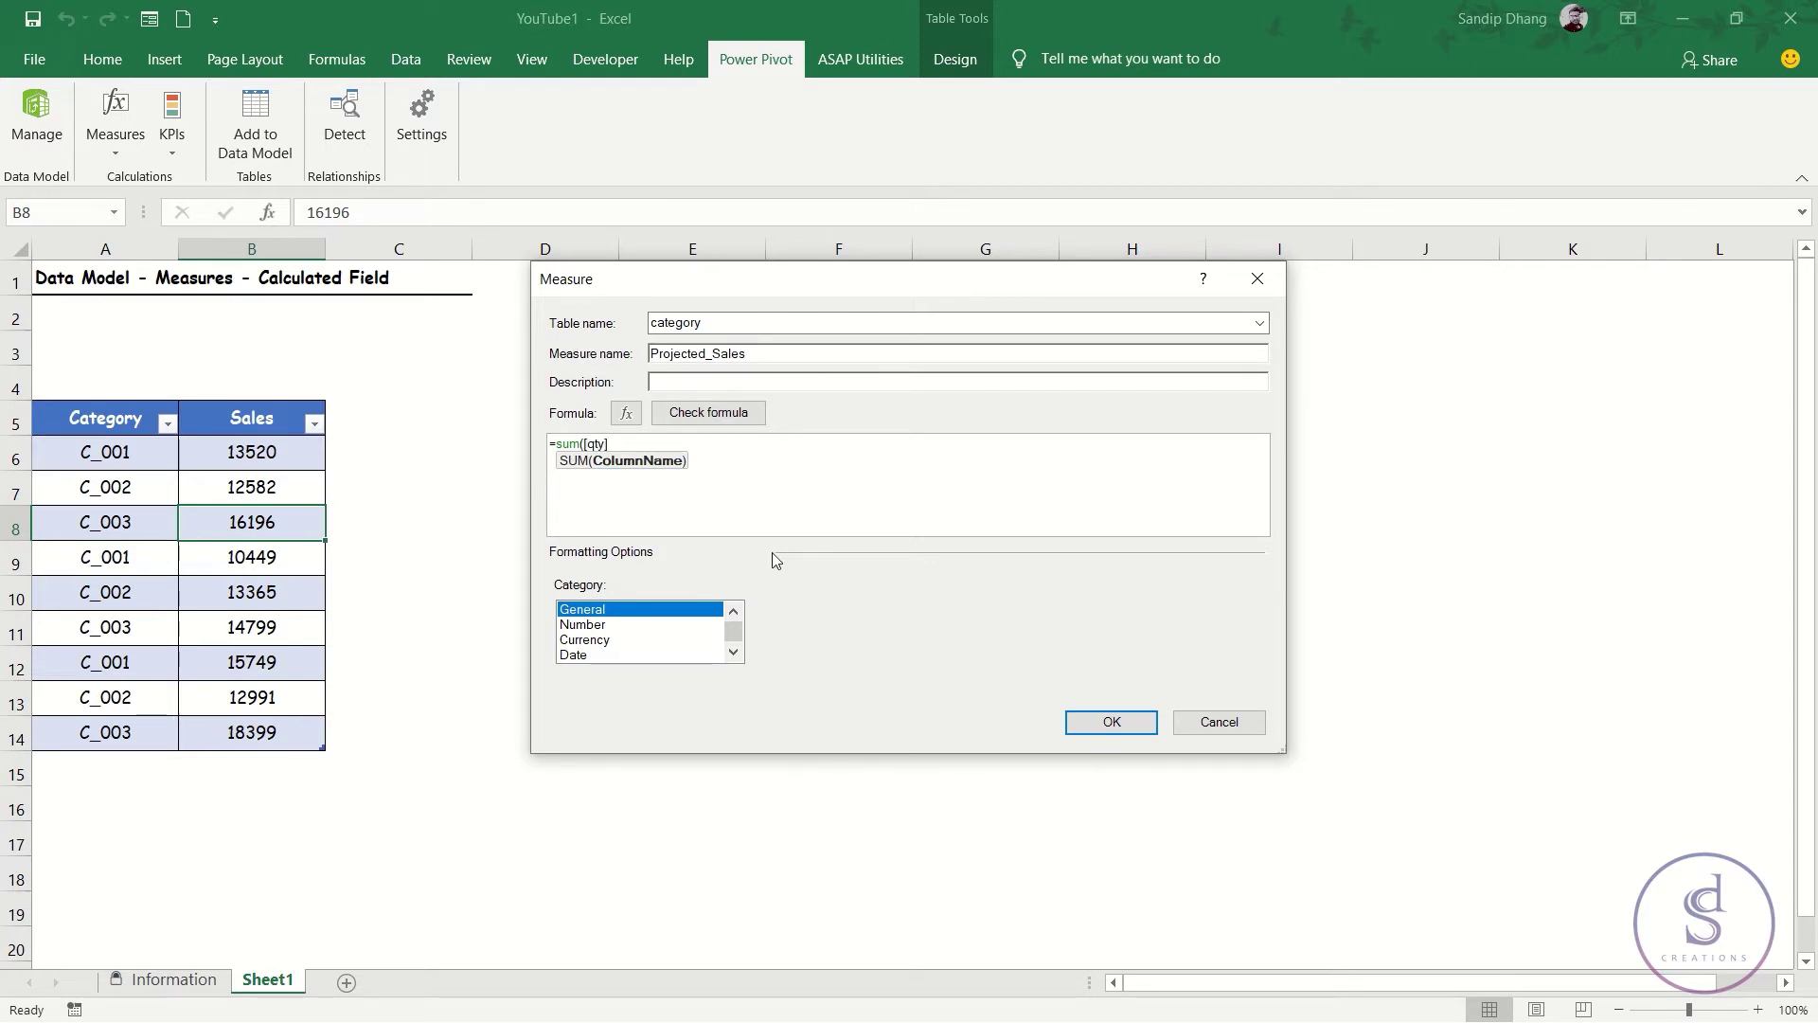
{"action": "type", "text": ")"}
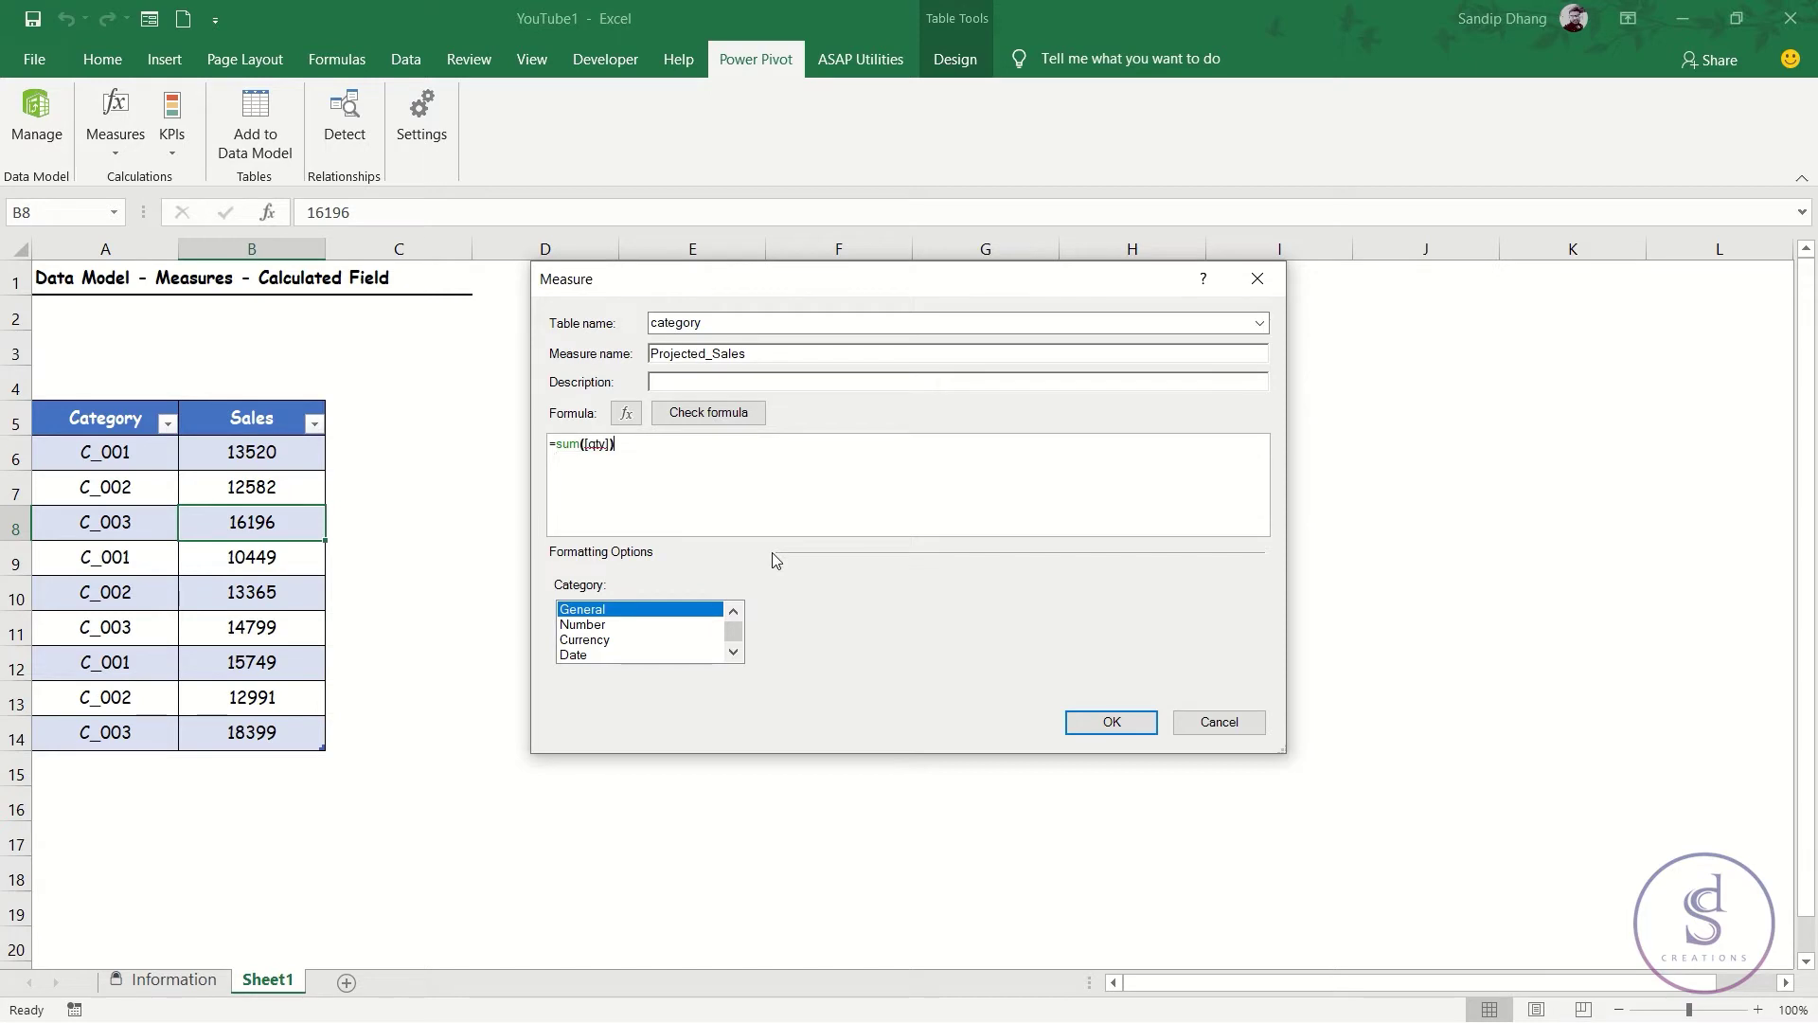
{"action": "left_click", "coordinate": [737, 415]}
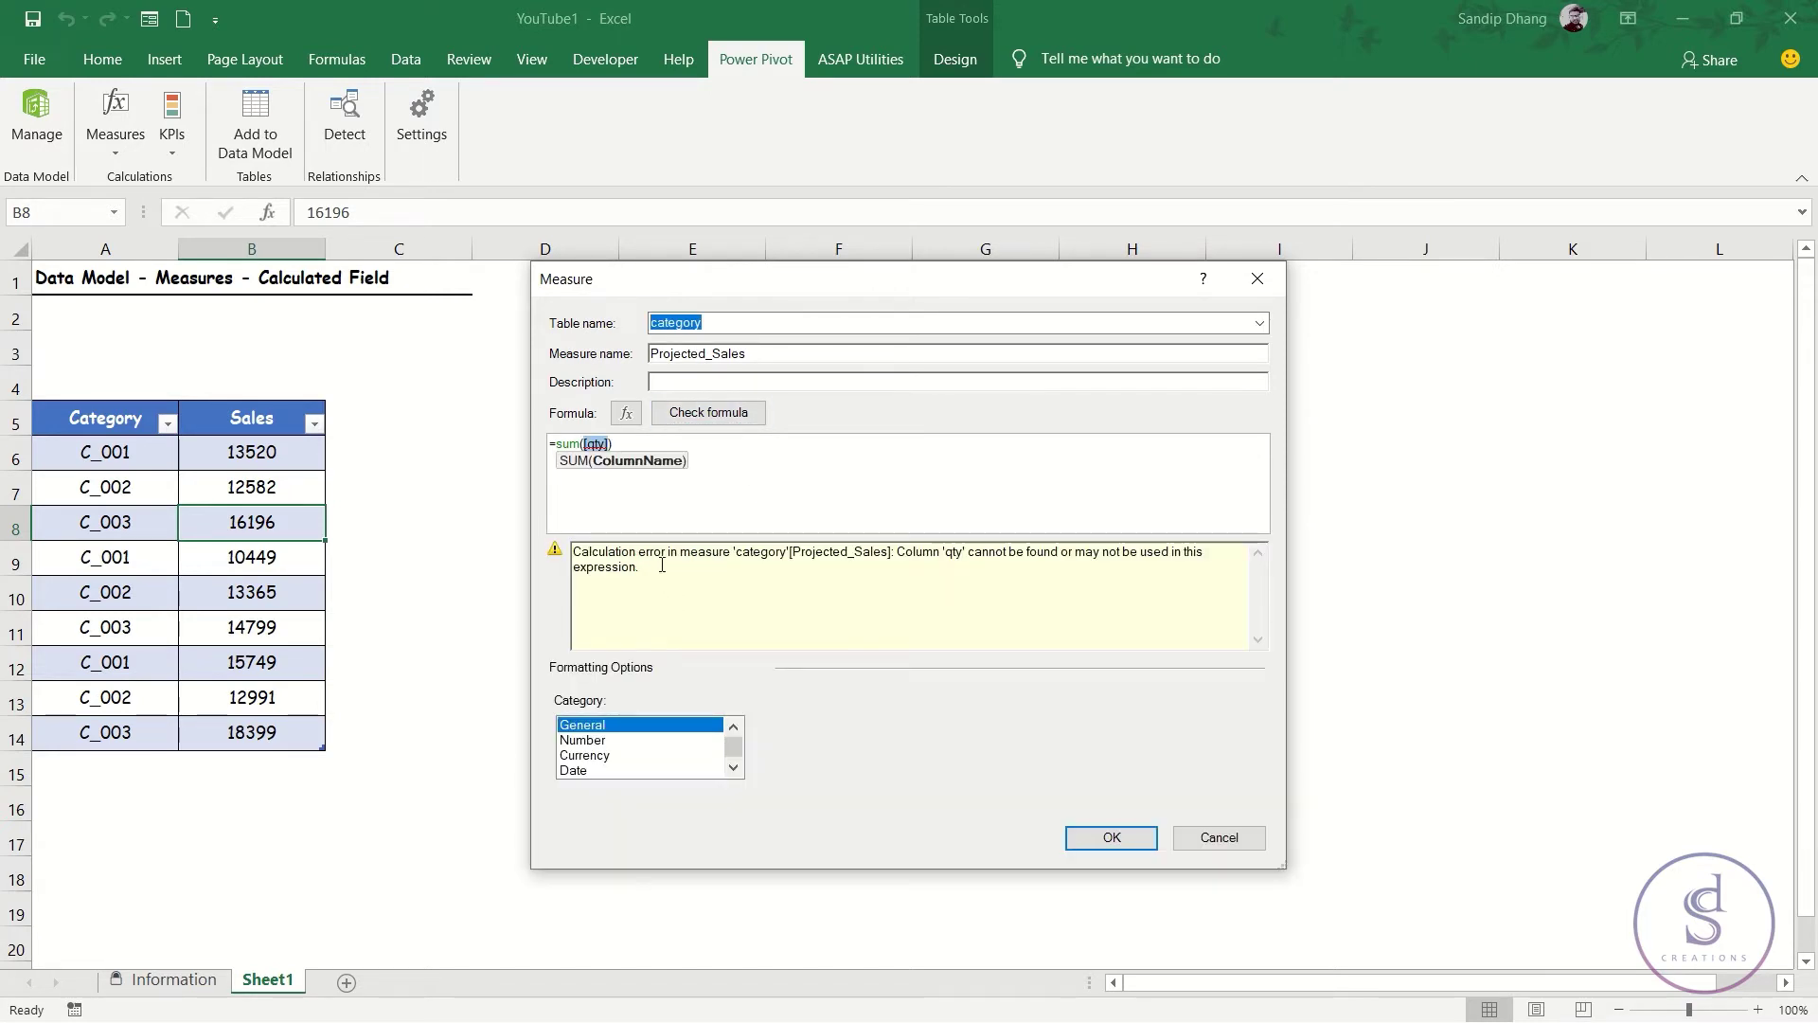
{"action": "left_click_drag", "start_coordinate": [662, 566], "coordinate": [551, 533]}
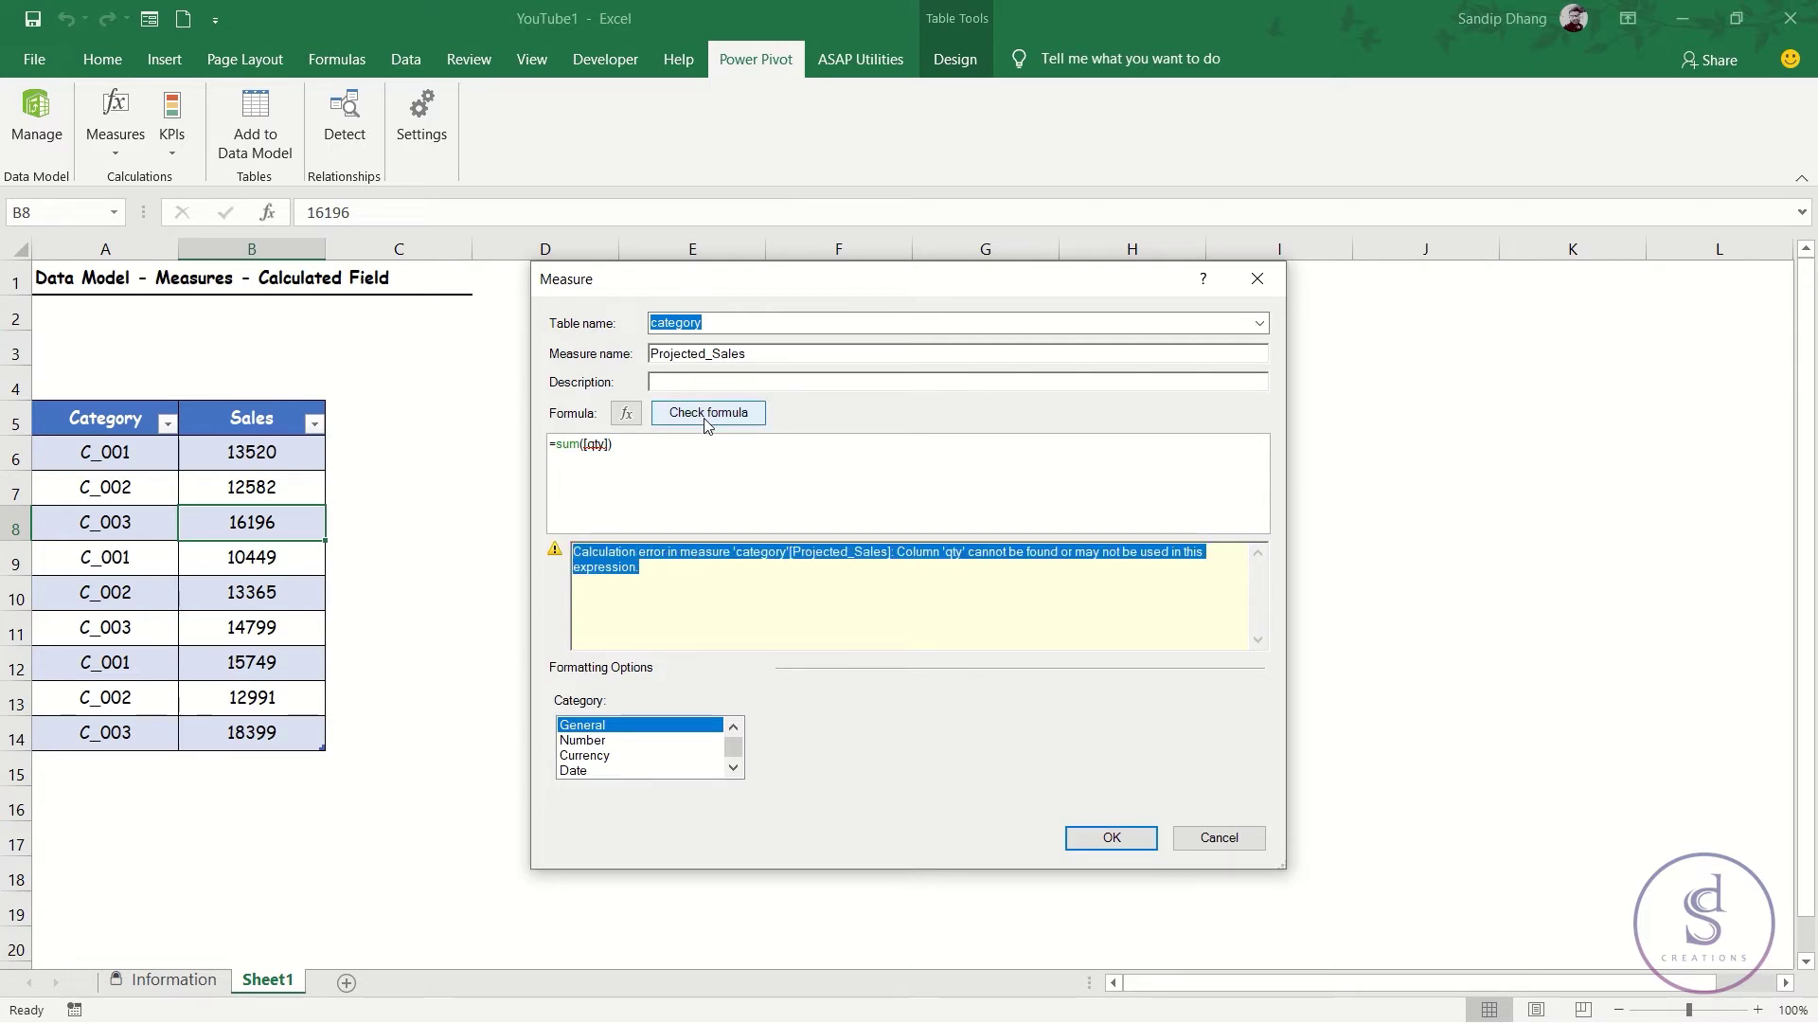
{"action": "left_click", "coordinate": [708, 479]}
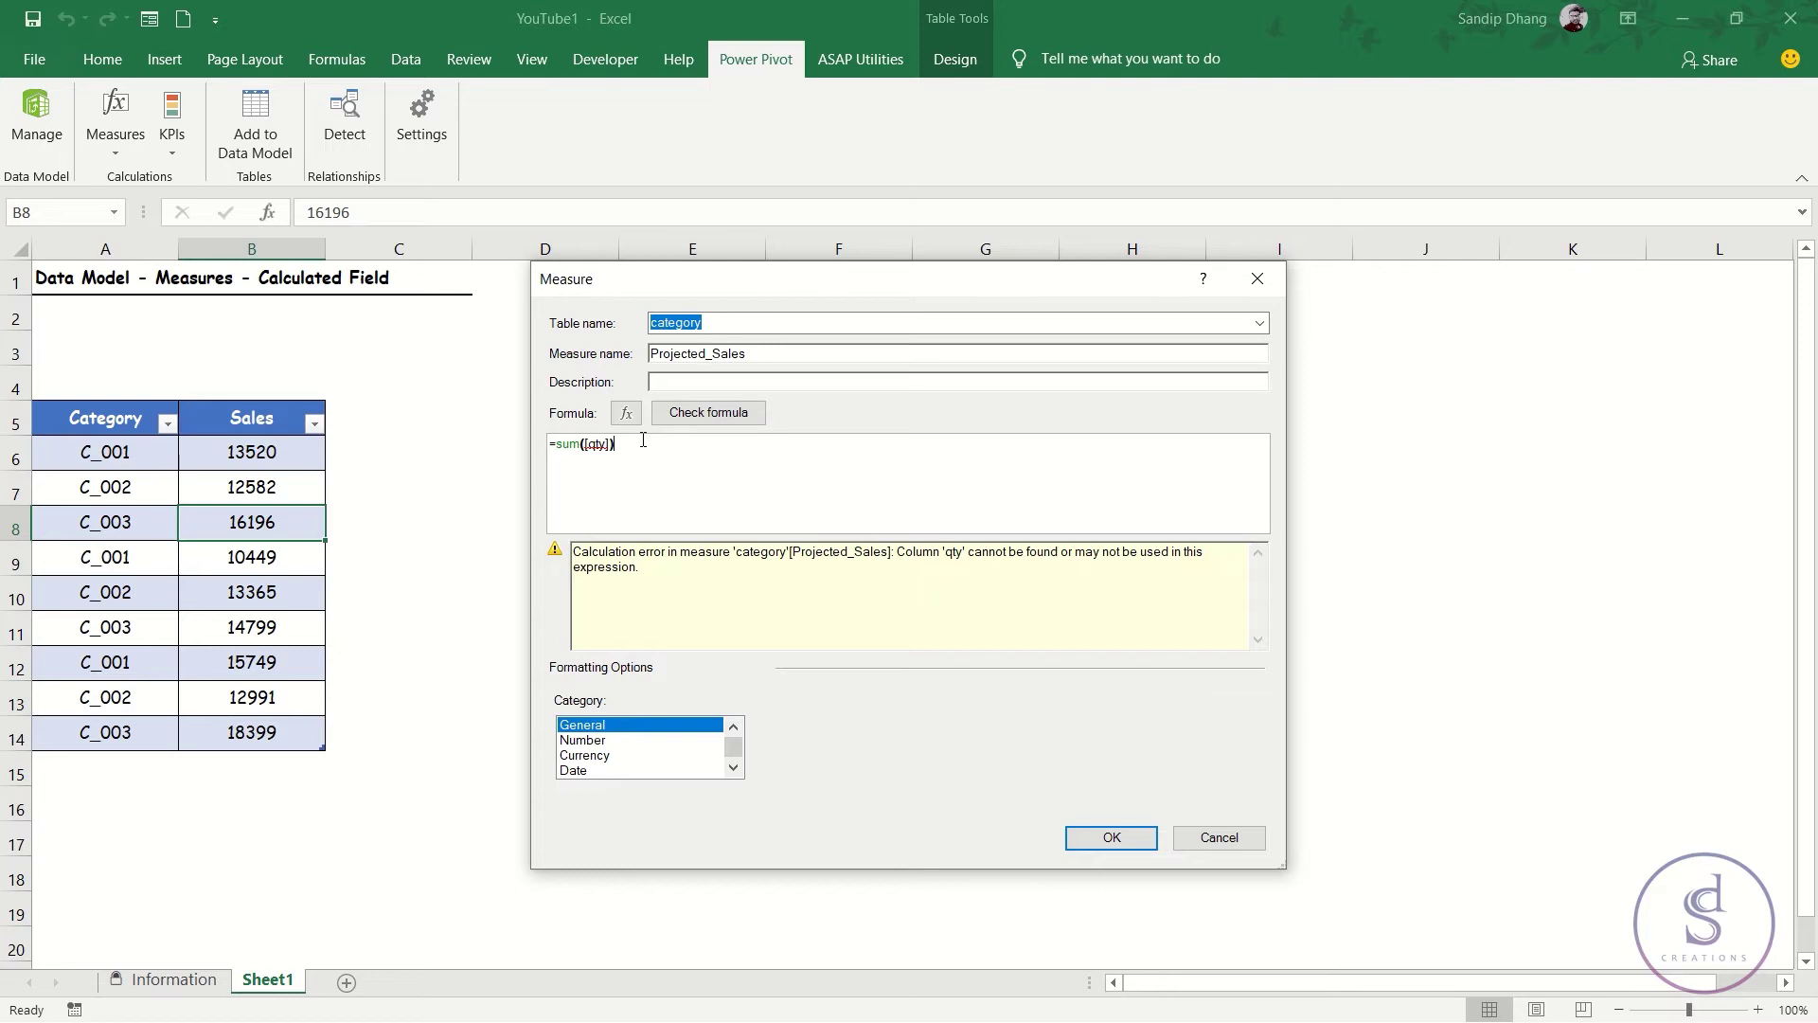
{"action": "key", "text": "BackSpace"}
{"action": "key", "text": "BackSpace"}
{"action": "key", "text": "BackSpace"}
{"action": "key", "text": "BackSpace"}
{"action": "key", "text": "BackSpace"}
{"action": "key", "text": "BackSpace"}
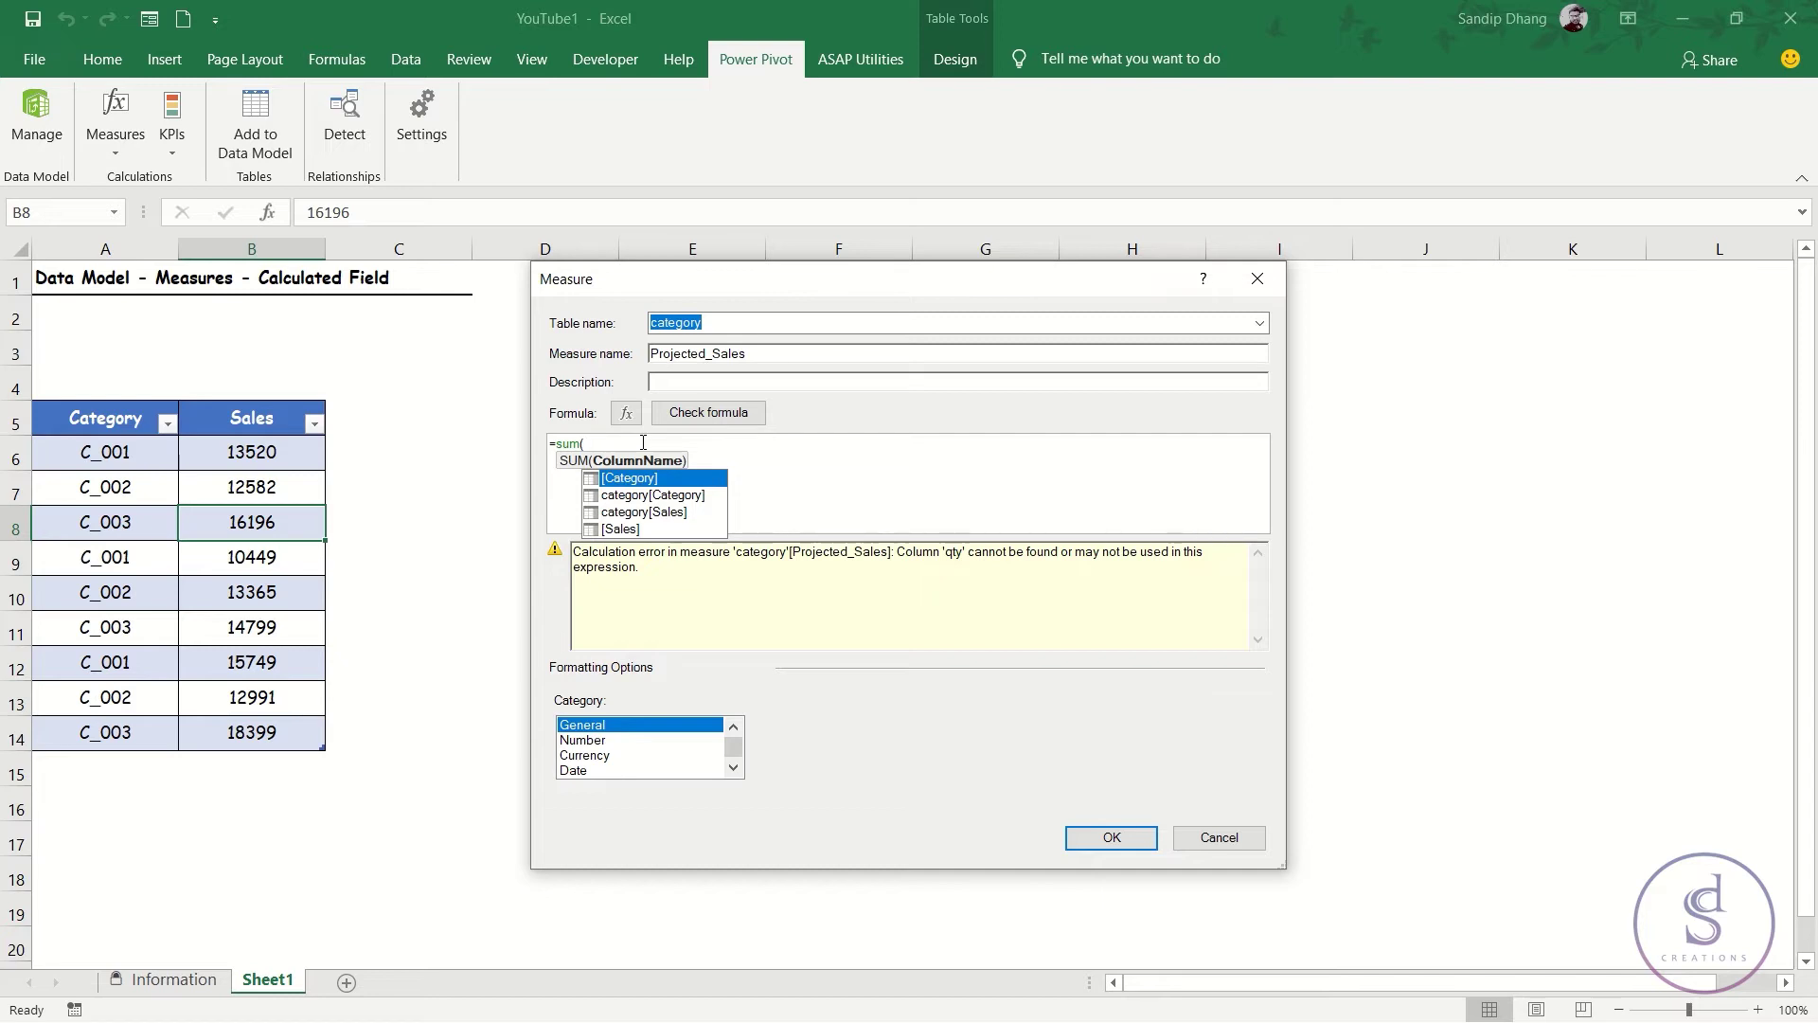
Complete the measure's formula as =sum(category[Sales])*1.1
{"action": "key", "text": "Down"}
{"action": "key", "text": "Down"}
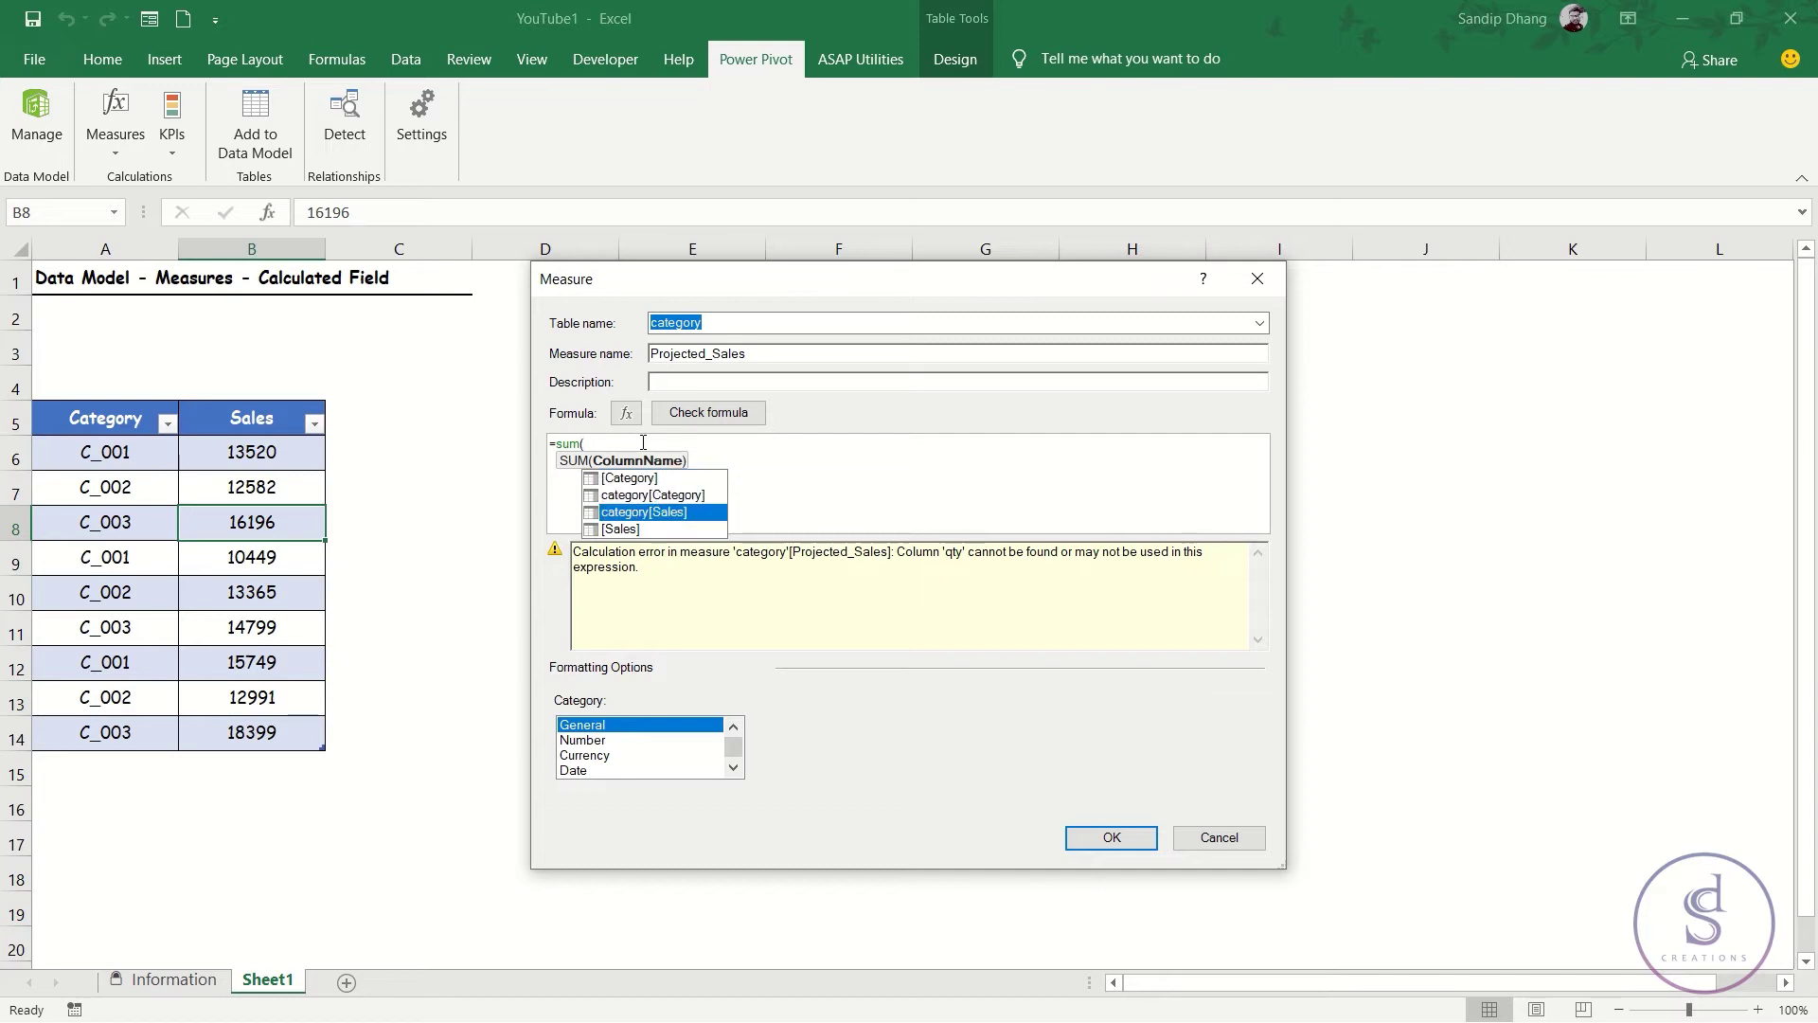
{"action": "key", "text": "Tab"}
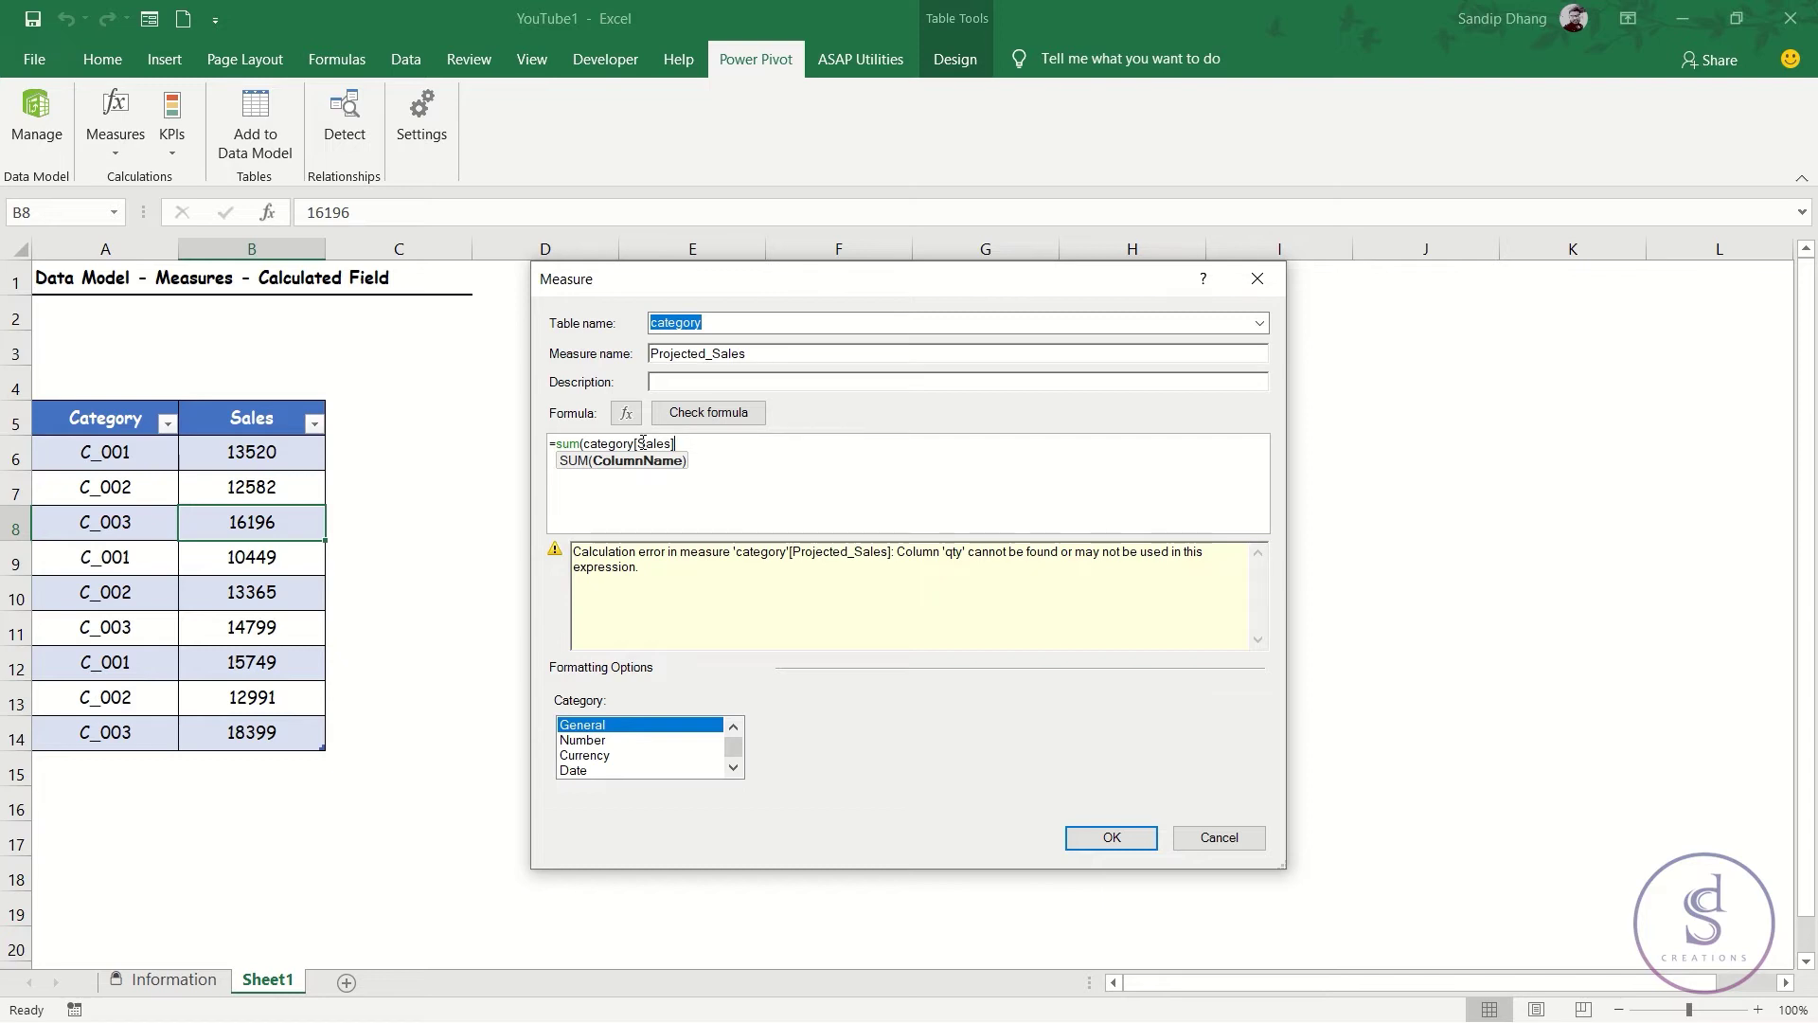
{"action": "type", "text": ")"}
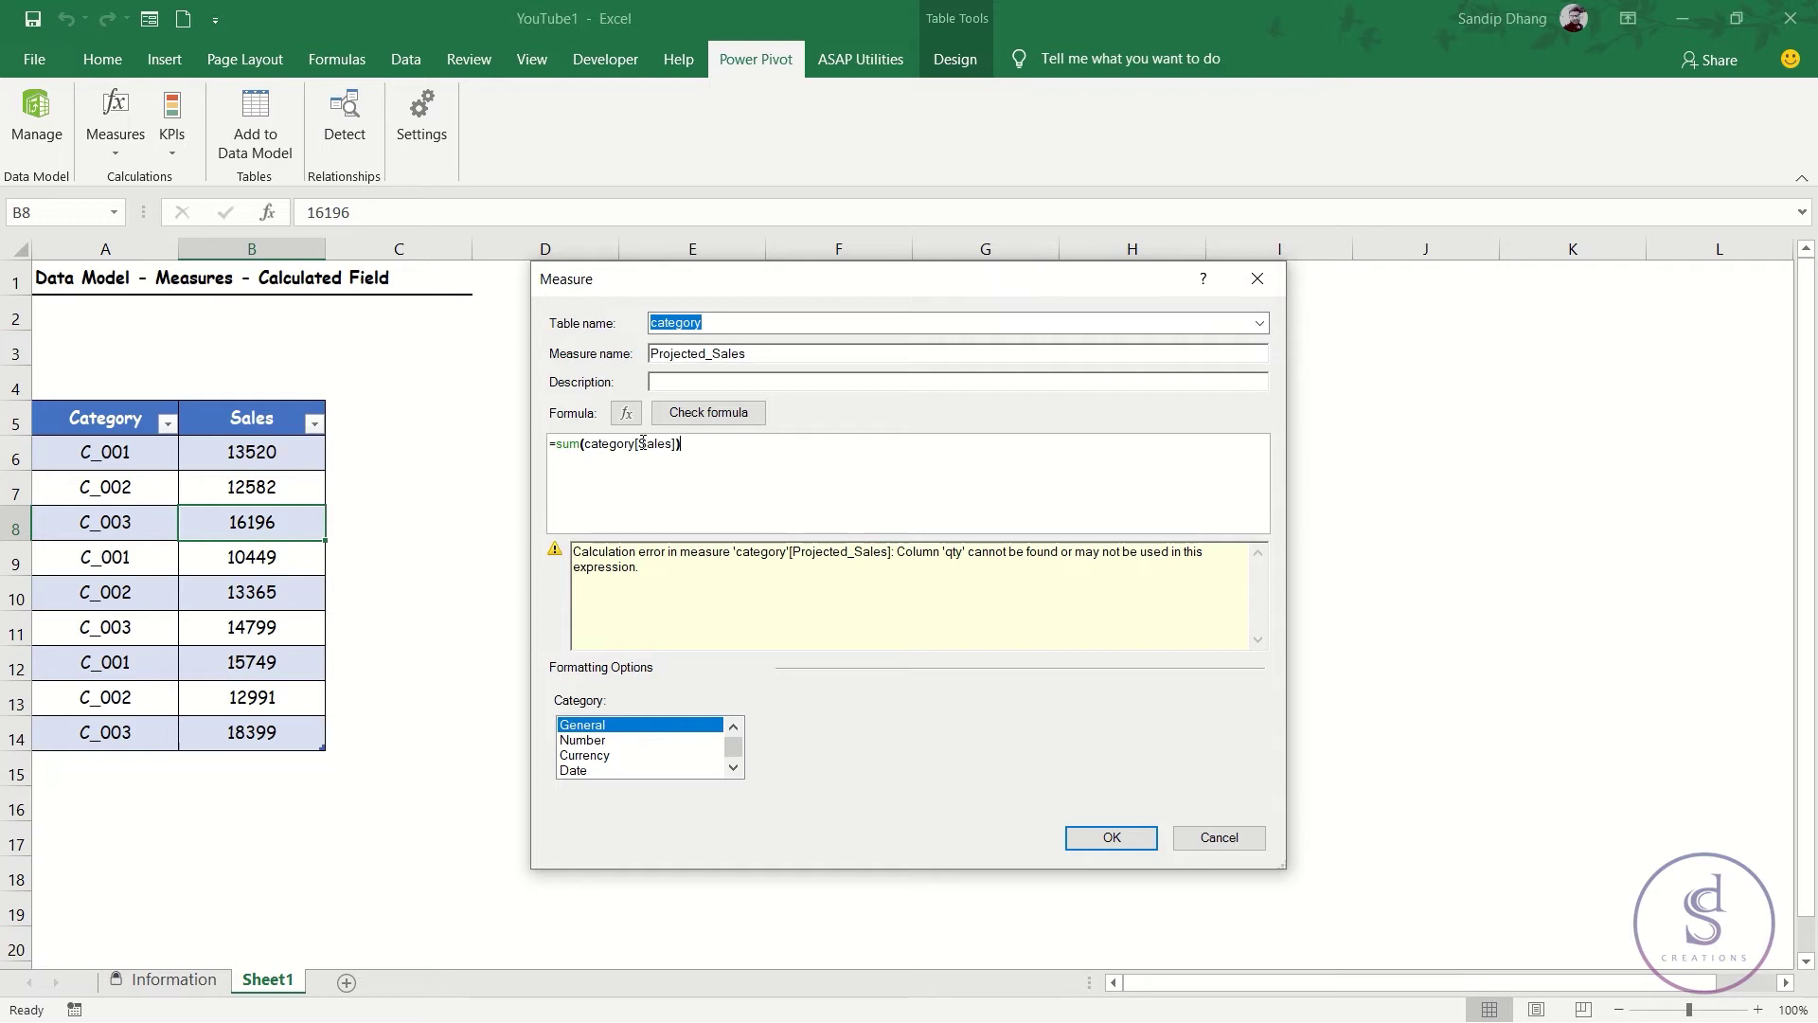
{"action": "type", "text": "+"}
{"action": "key", "text": "BackSpace"}
{"action": "type", "text": "*1.1"}
Check the Projected_Sales formula for errors and save the measure
{"action": "left_click", "coordinate": [733, 417]}
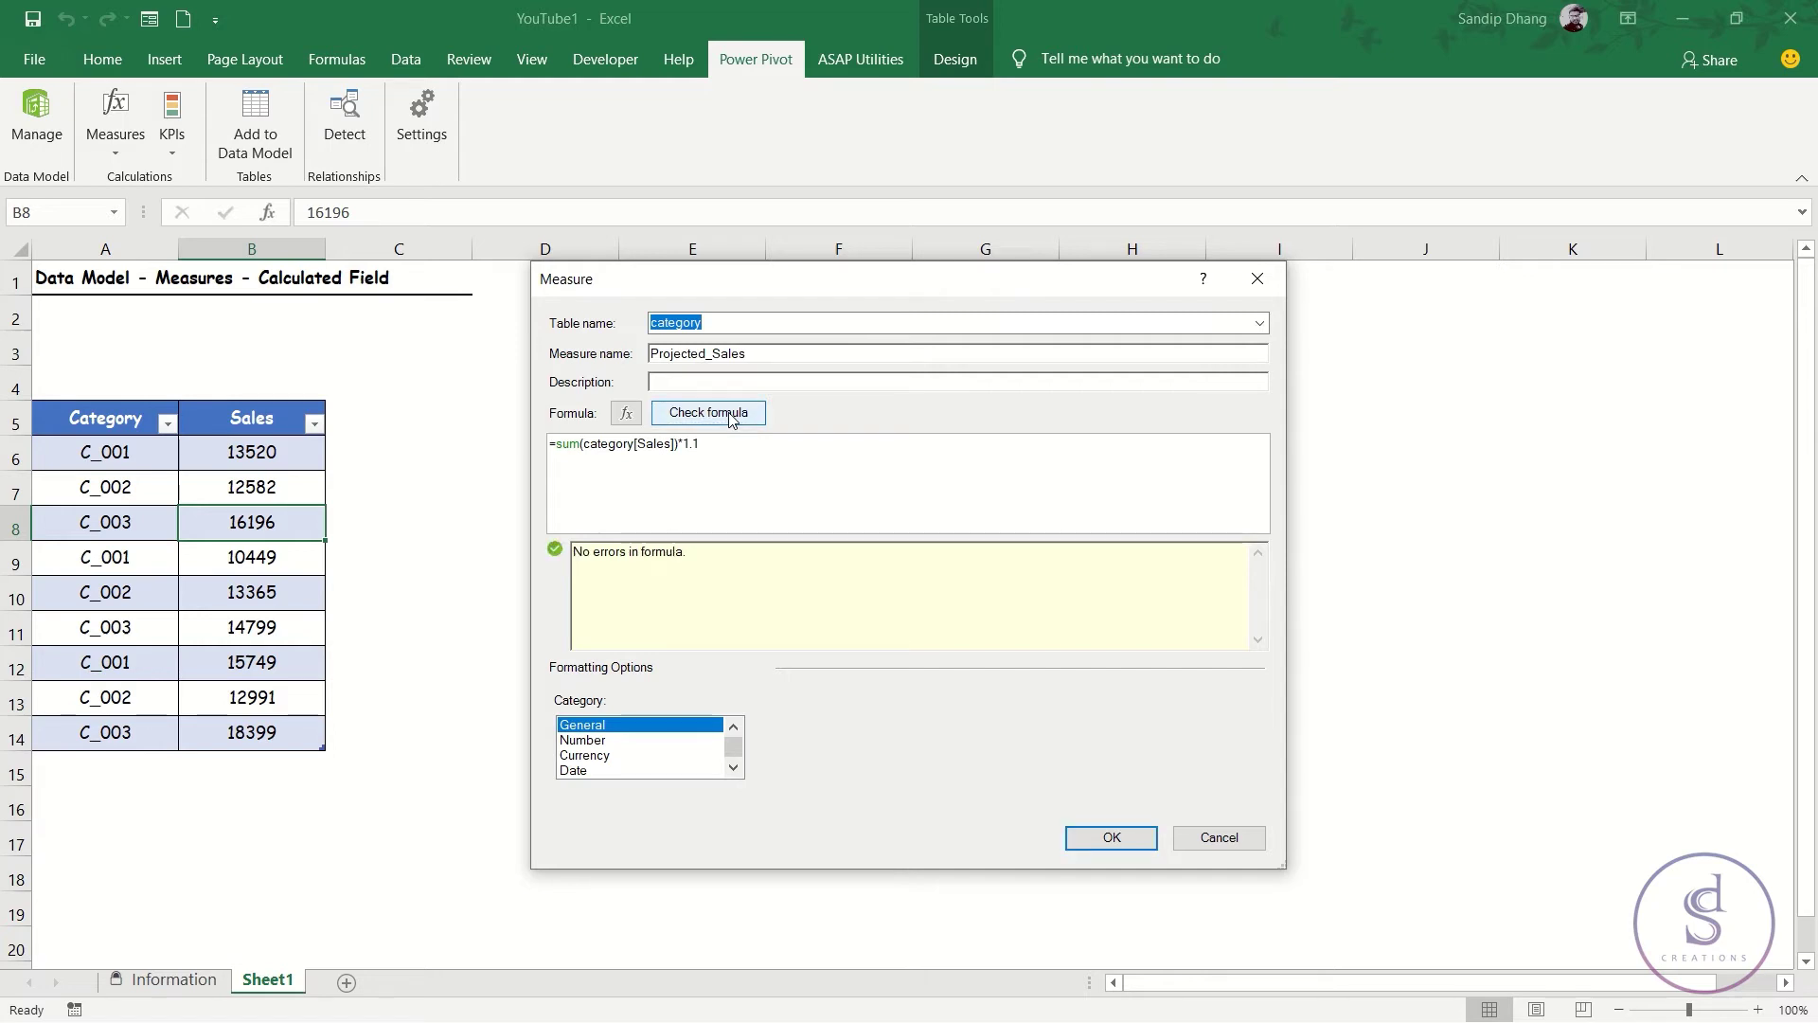
{"action": "left_click_drag", "start_coordinate": [696, 559], "coordinate": [544, 553]}
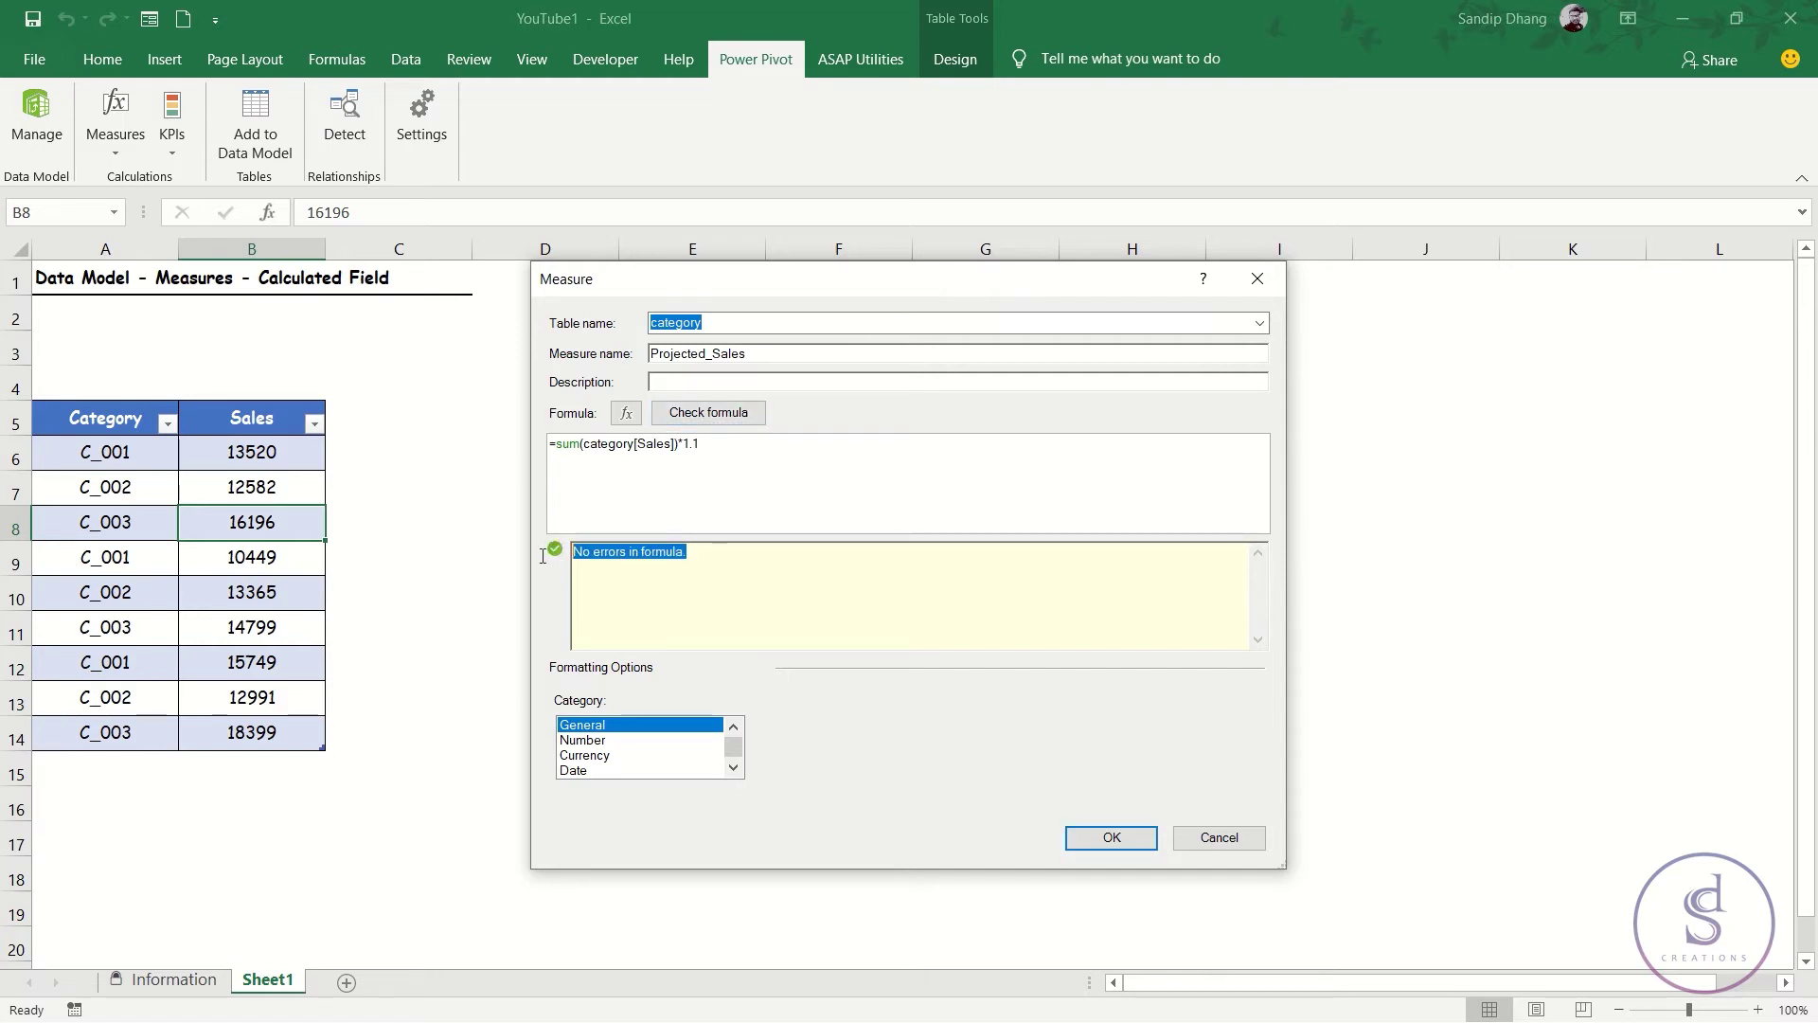
{"action": "left_click", "coordinate": [796, 566]}
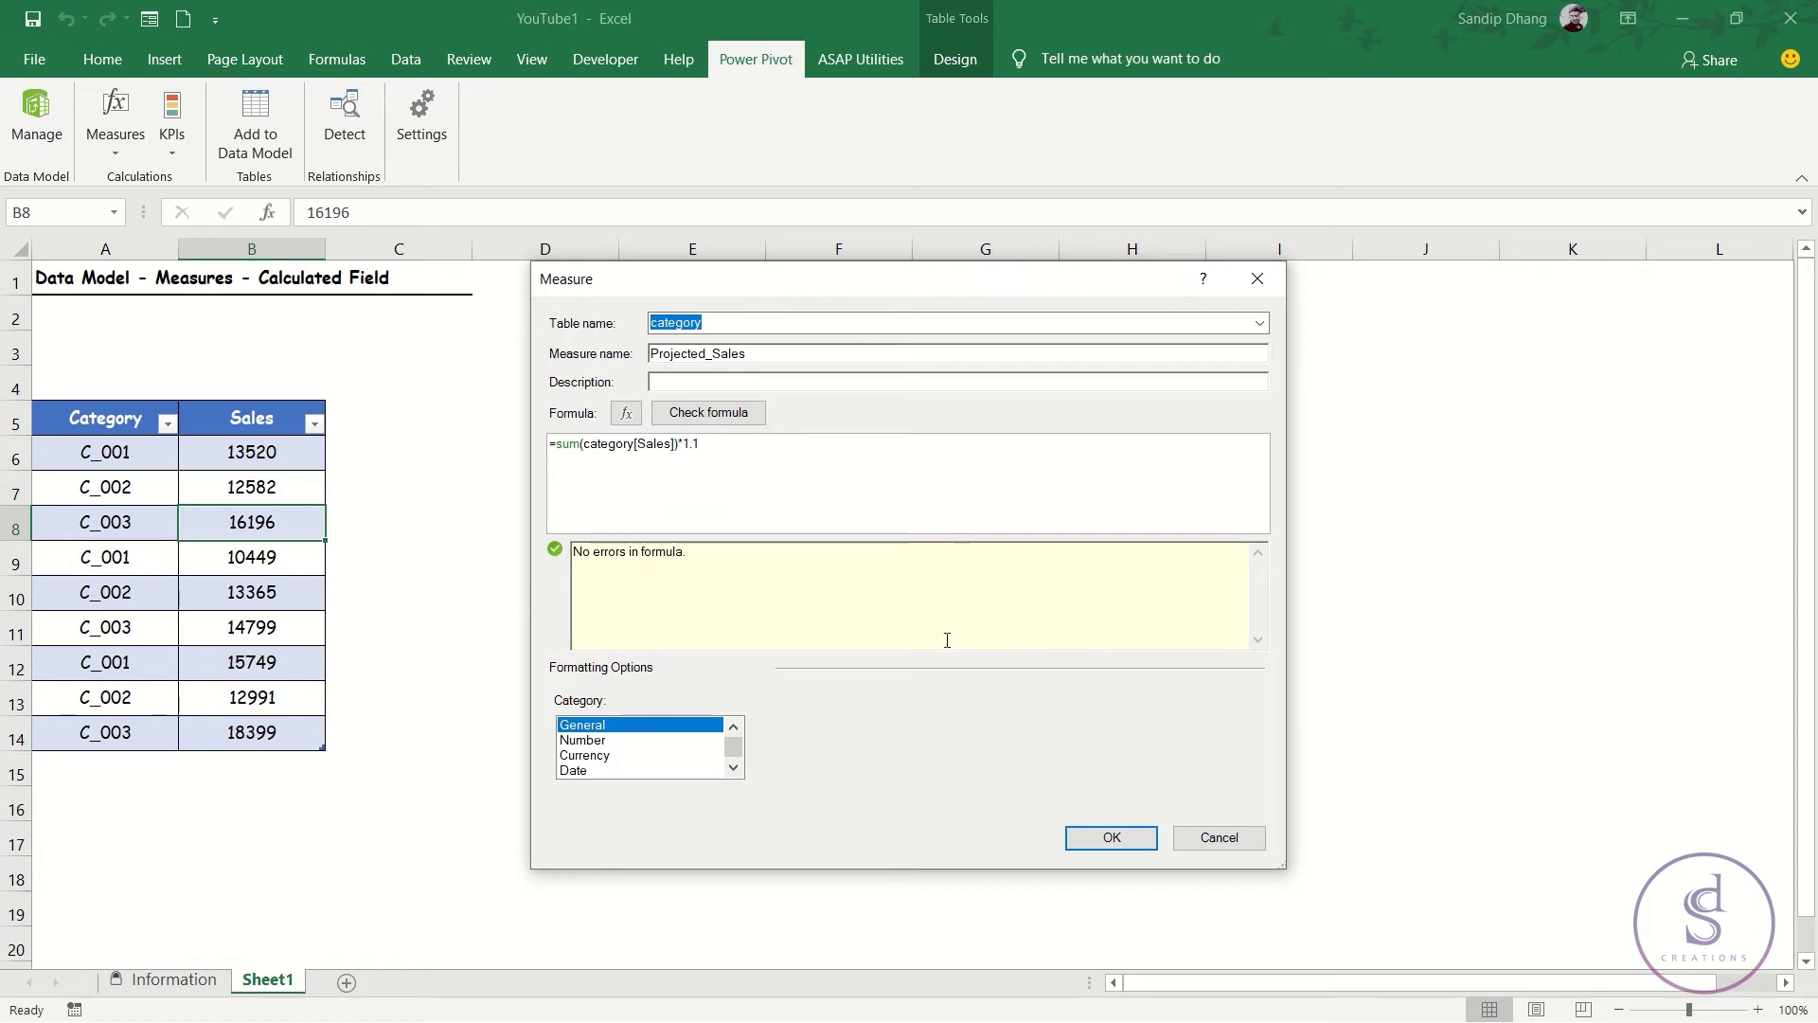
{"action": "left_click", "coordinate": [1086, 837]}
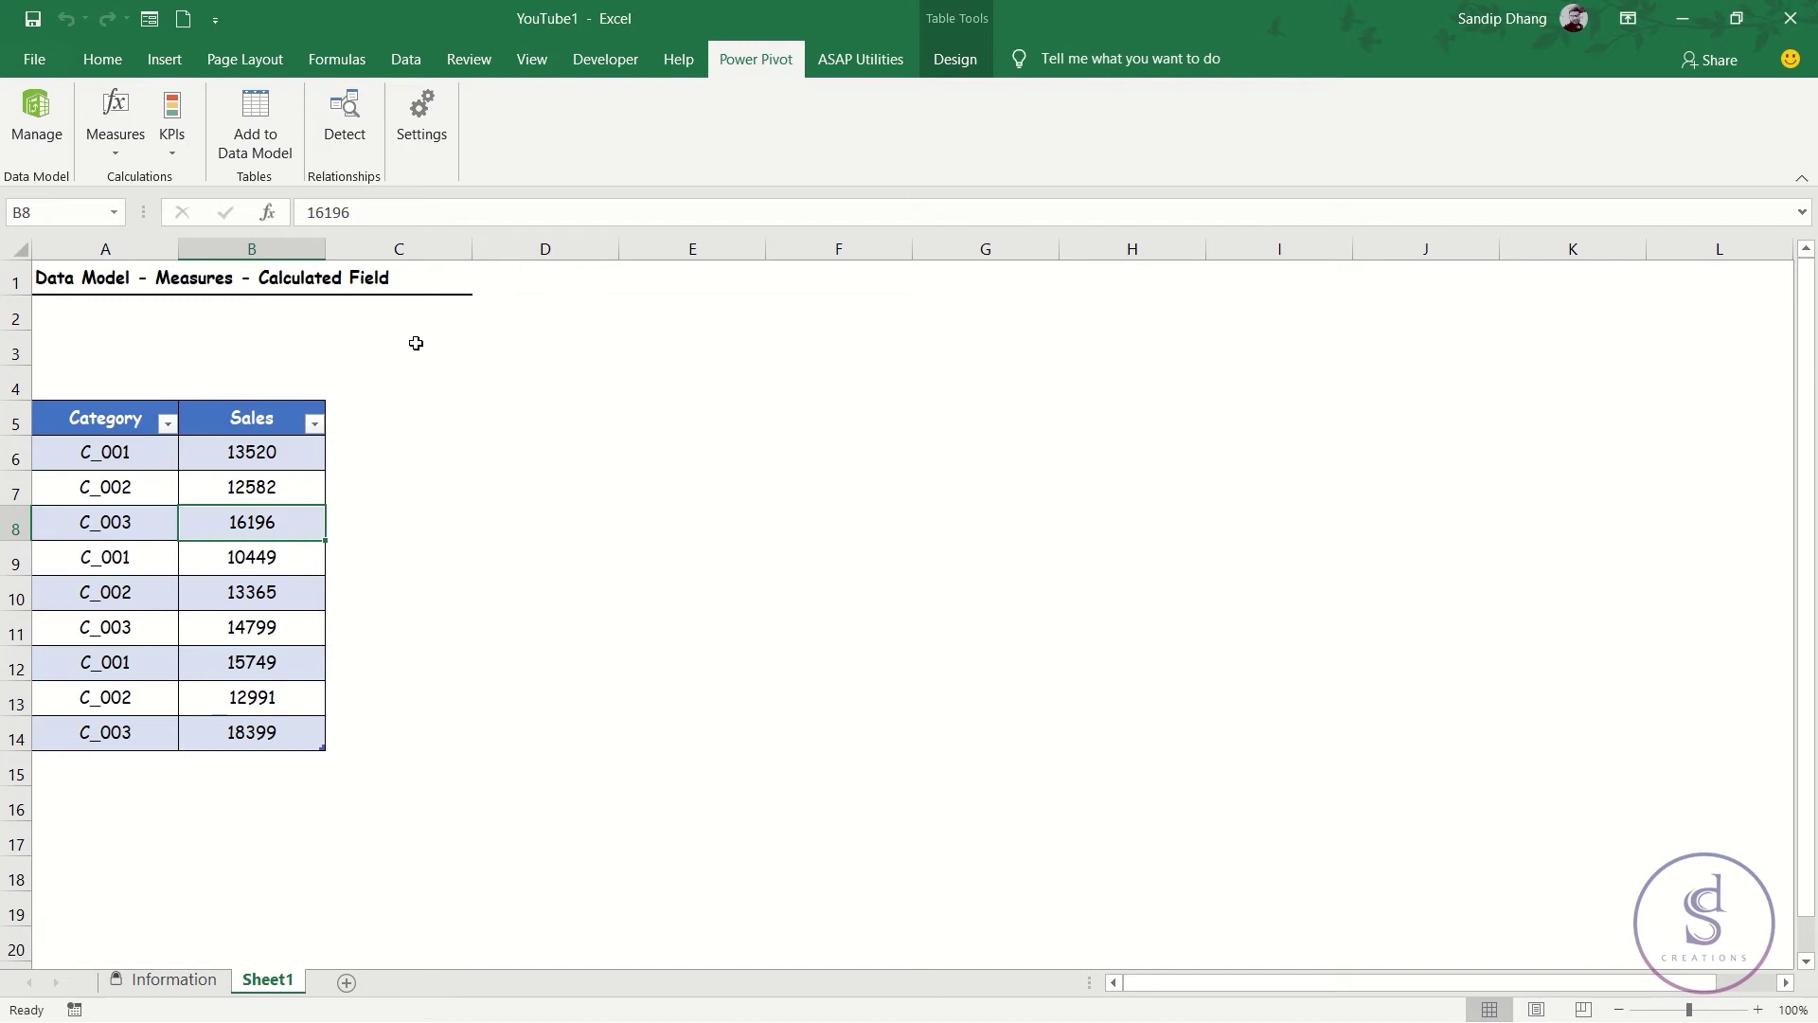
Examine the Projected_Sales measure in the data model's calculation area and return to the worksheet
{"action": "left_click", "coordinate": [36, 118]}
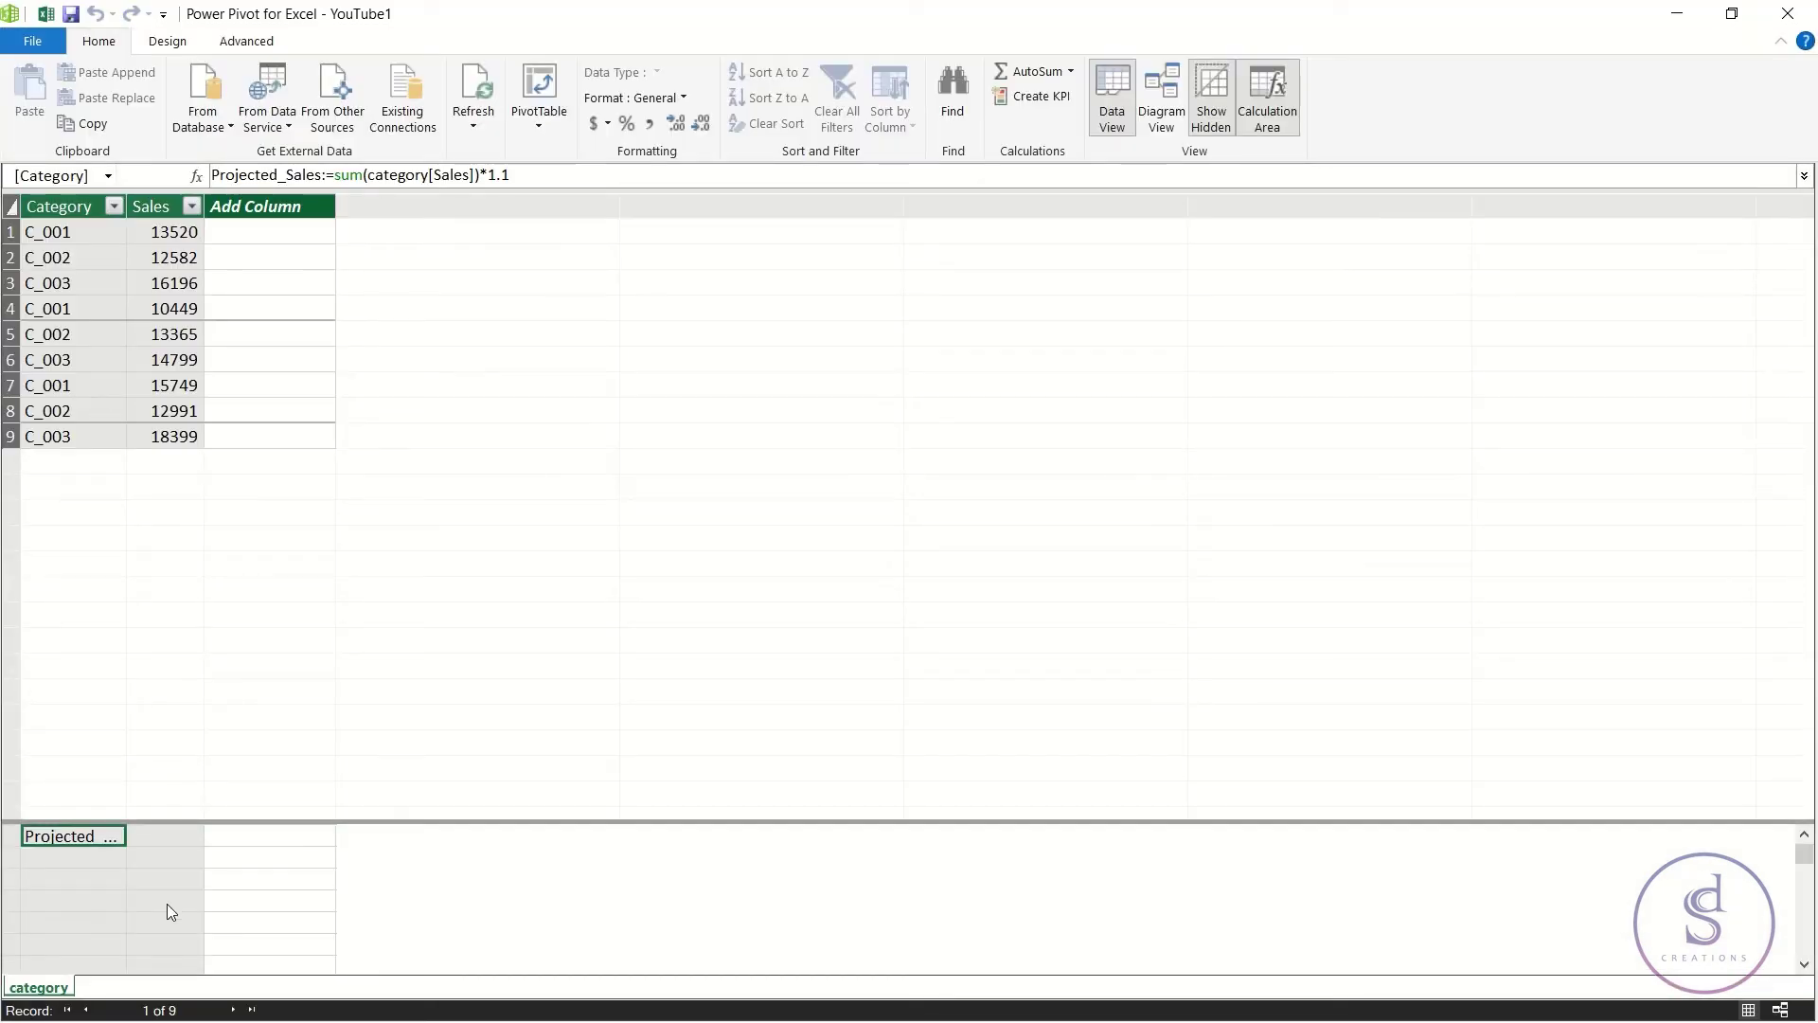
{"action": "mouse_move", "coordinate": [95, 839]}
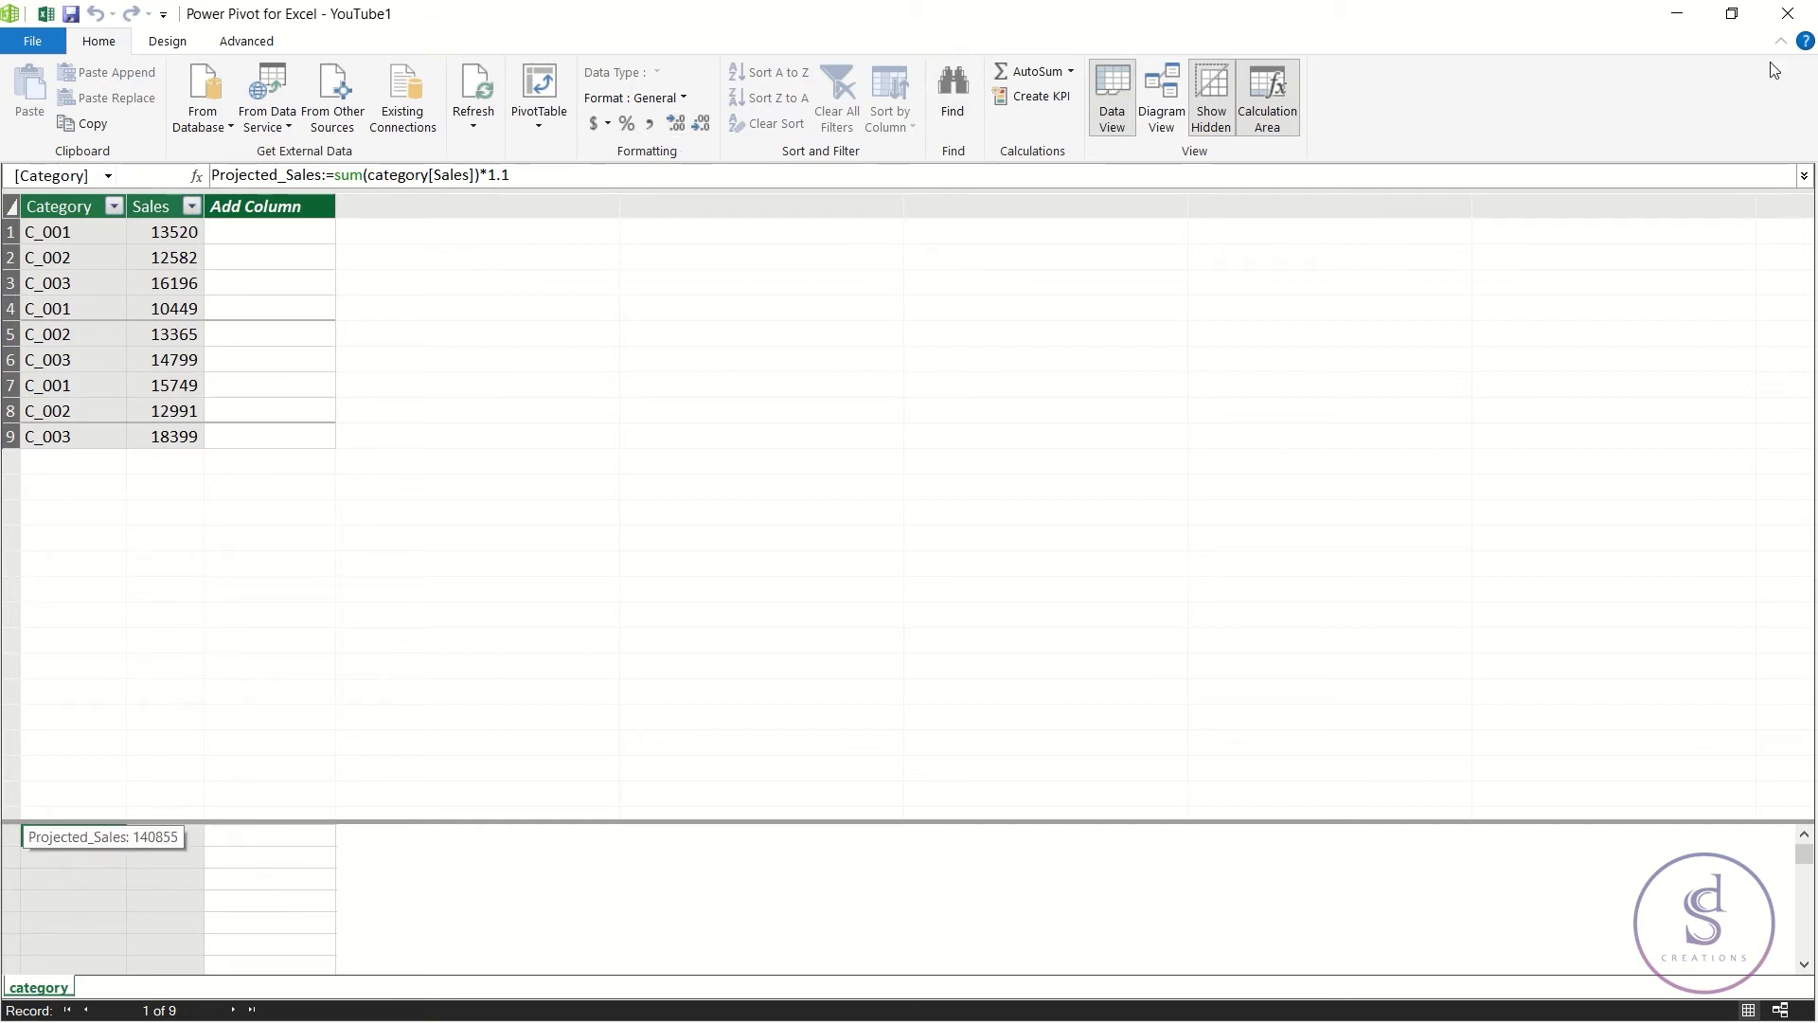
{"action": "left_click", "coordinate": [1785, 16]}
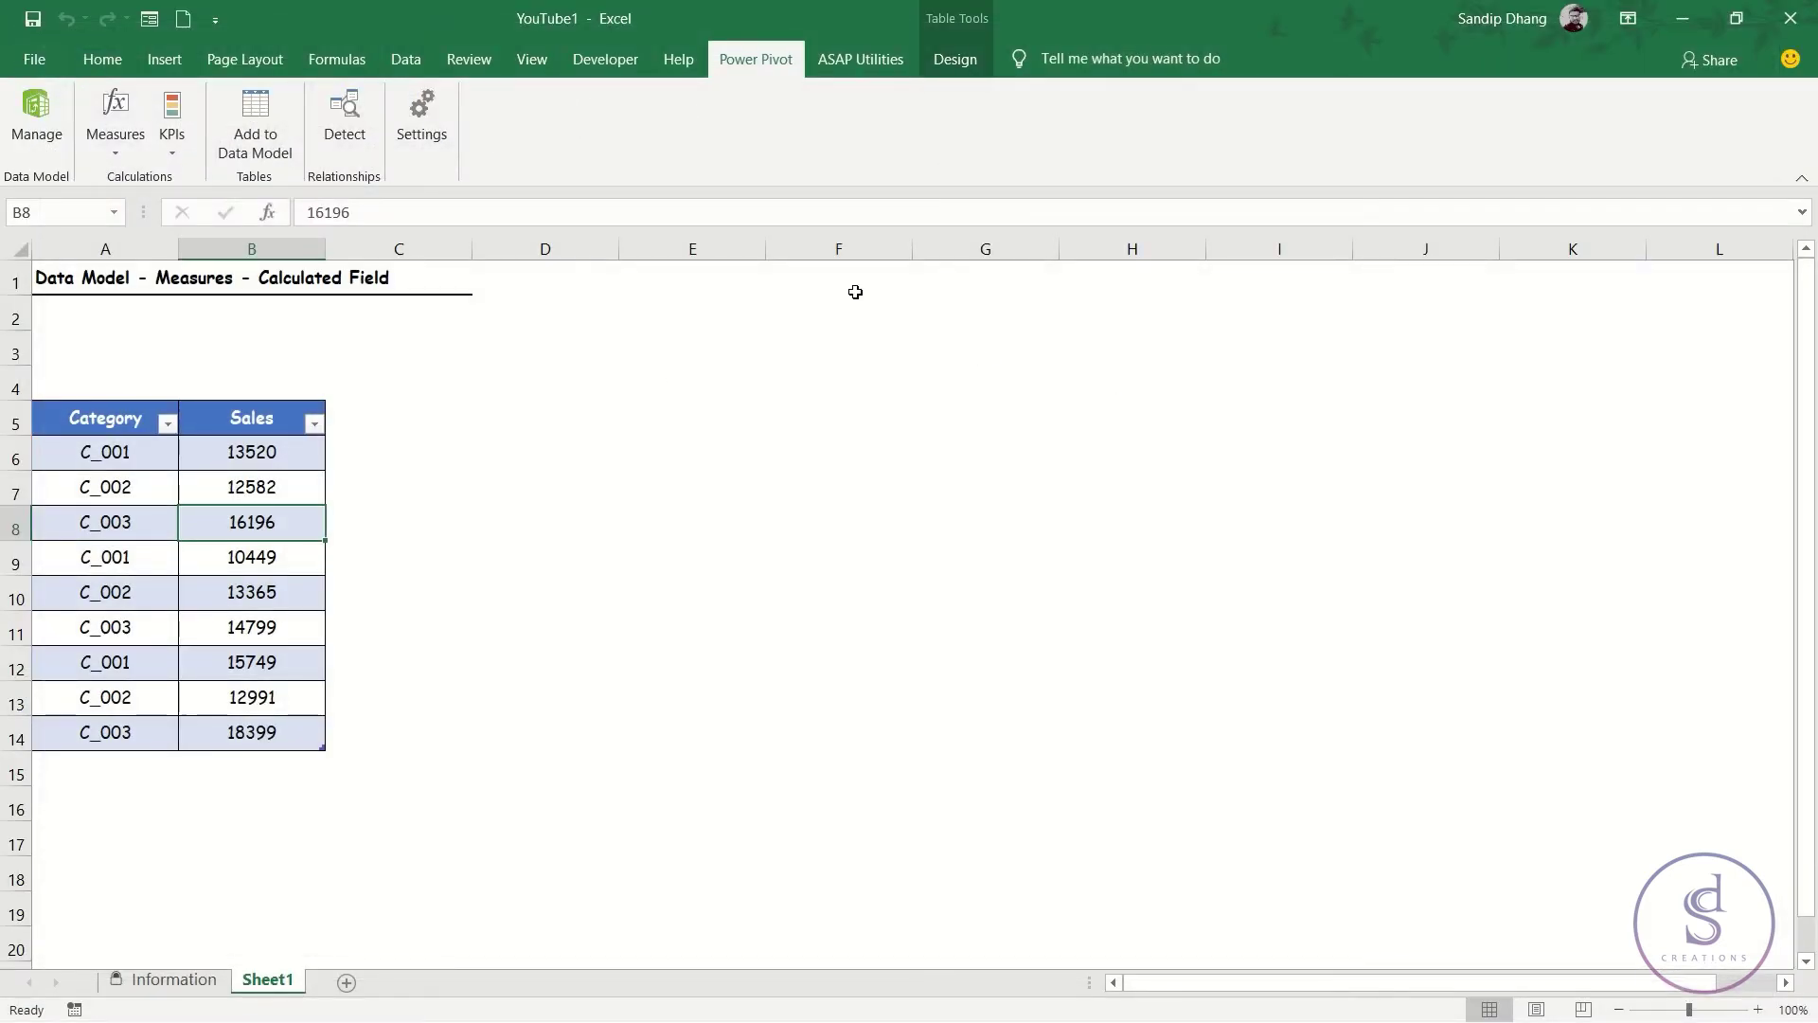
Create a PivotTable on a new worksheet using this workbook's Data Model as the source
{"action": "left_click", "coordinate": [164, 59]}
{"action": "left_click", "coordinate": [43, 112]}
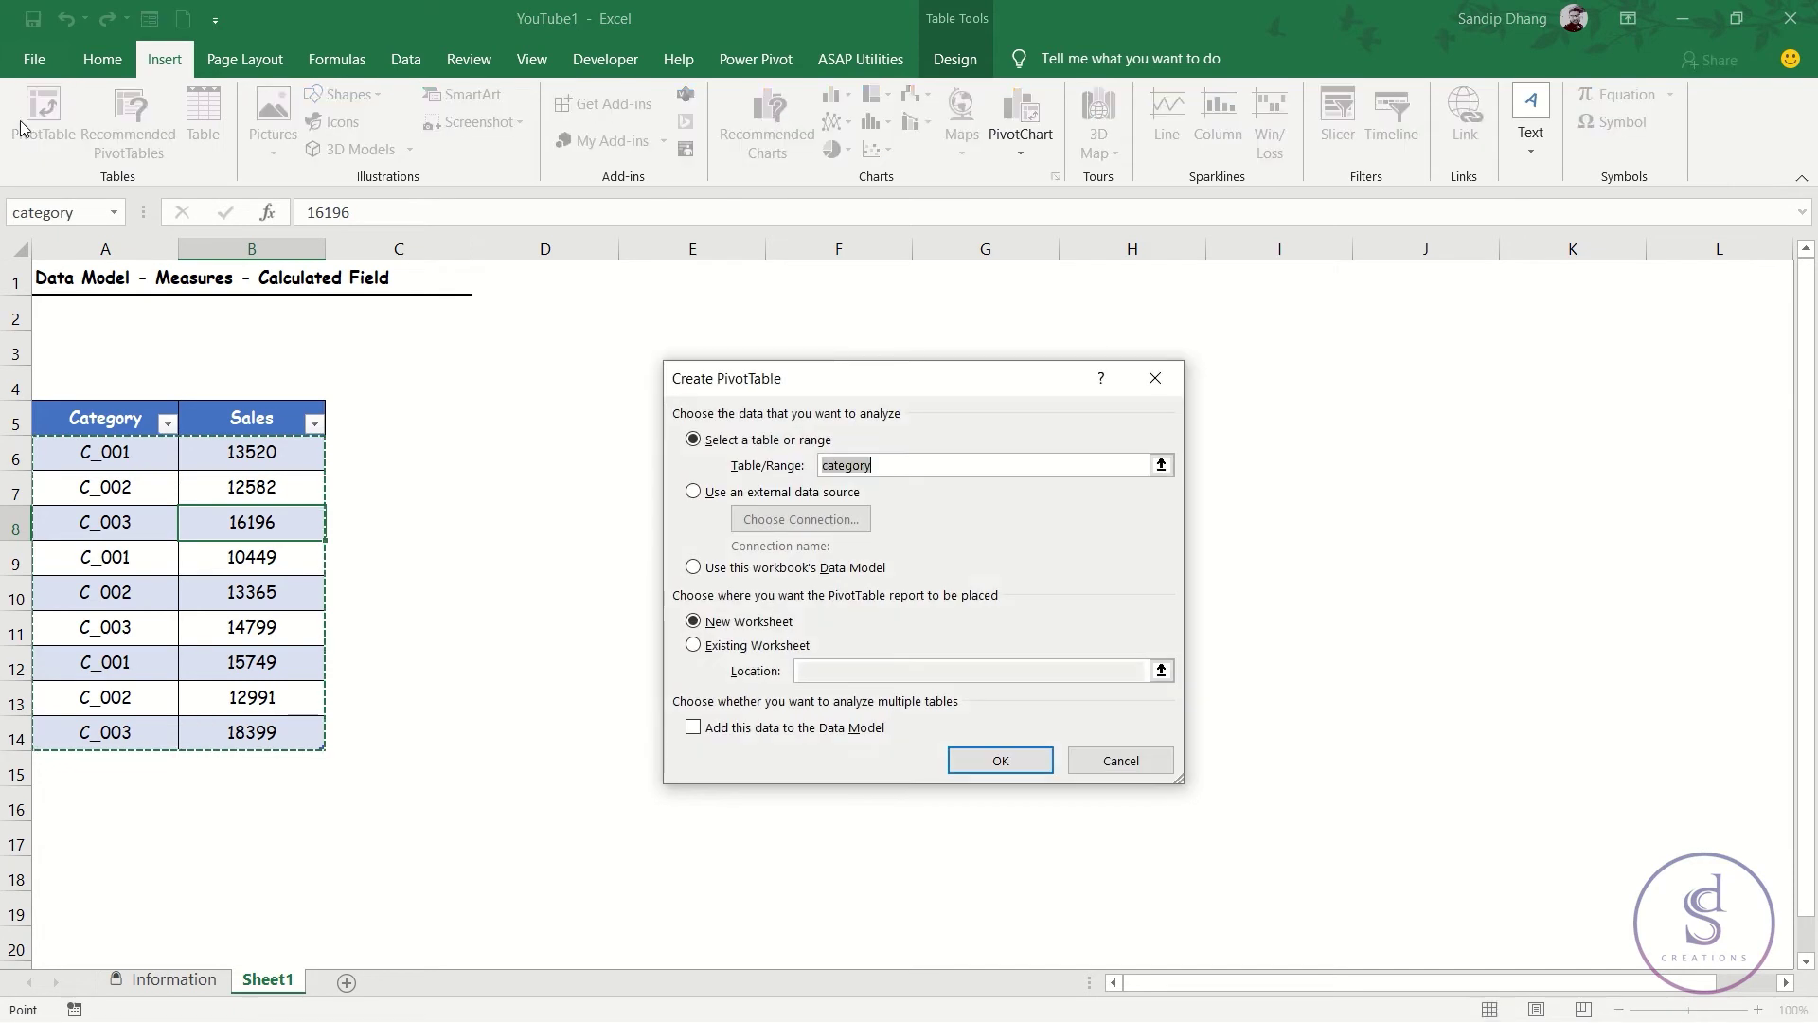
{"action": "left_click", "coordinate": [715, 566]}
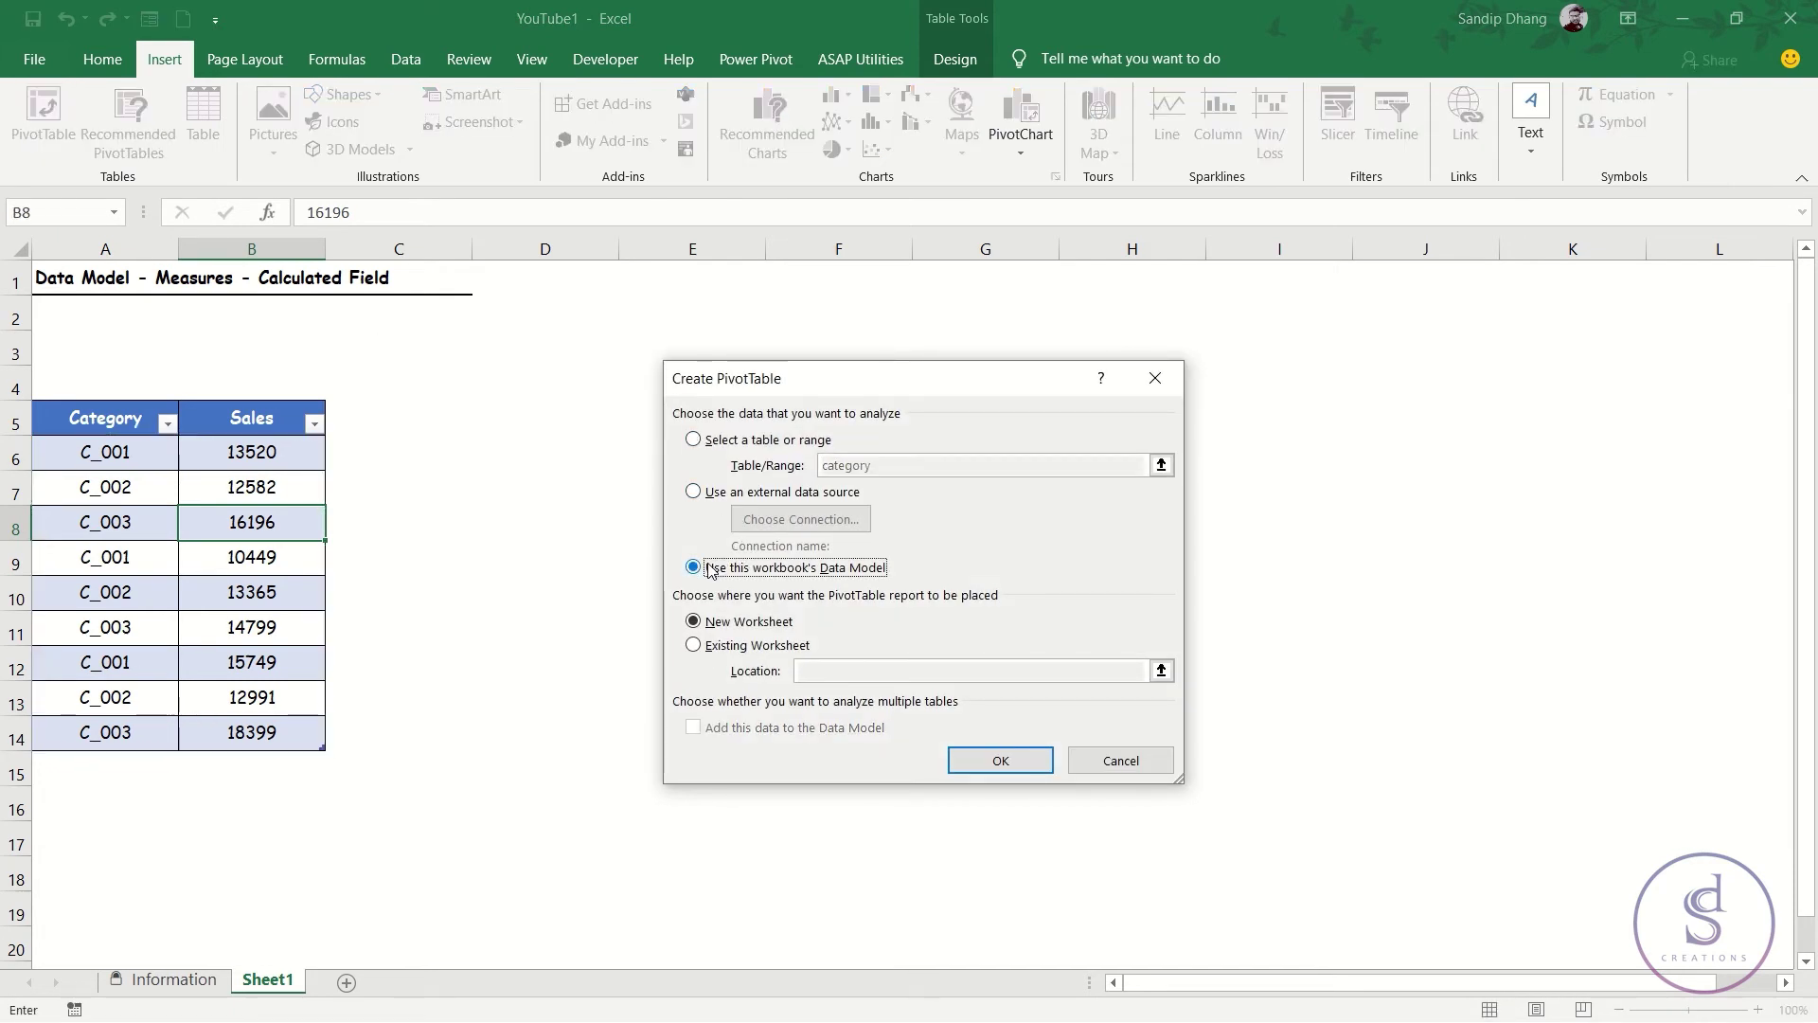
{"action": "left_click", "coordinate": [985, 758]}
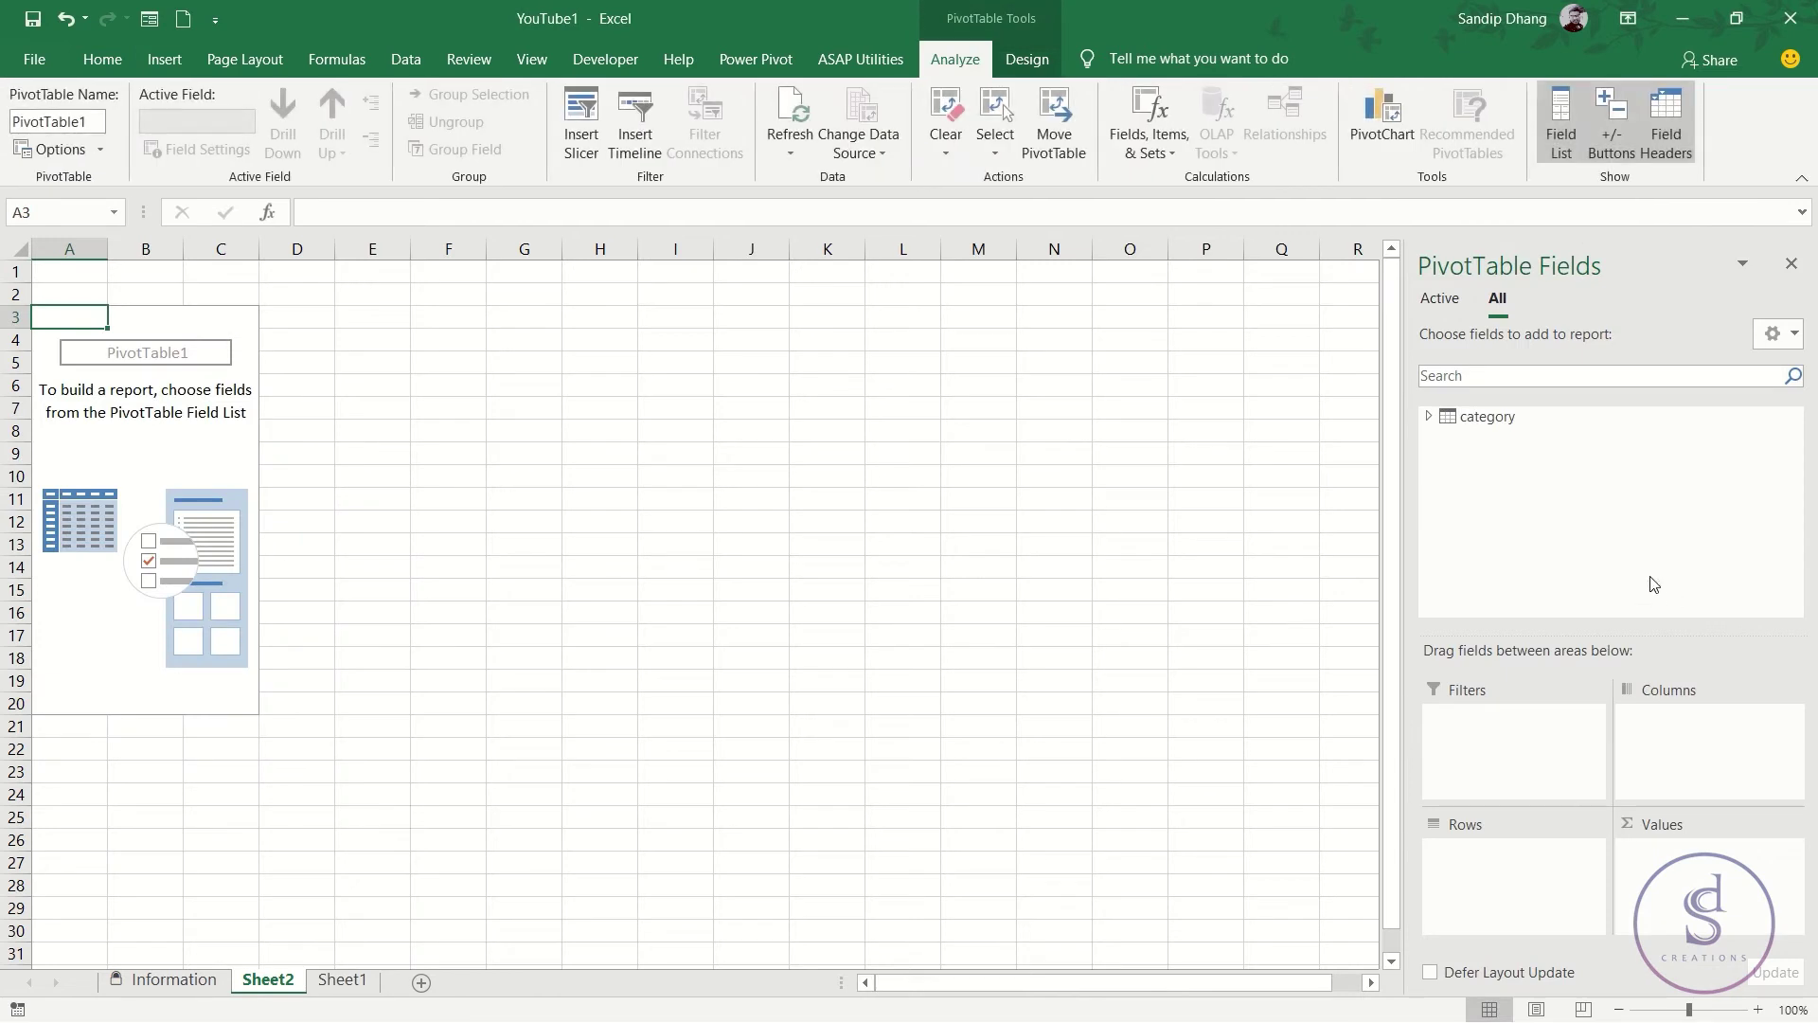
Add Category from the category table as PivotTable rows and the Projected_Sales measure as values
{"action": "left_click", "coordinate": [1432, 416]}
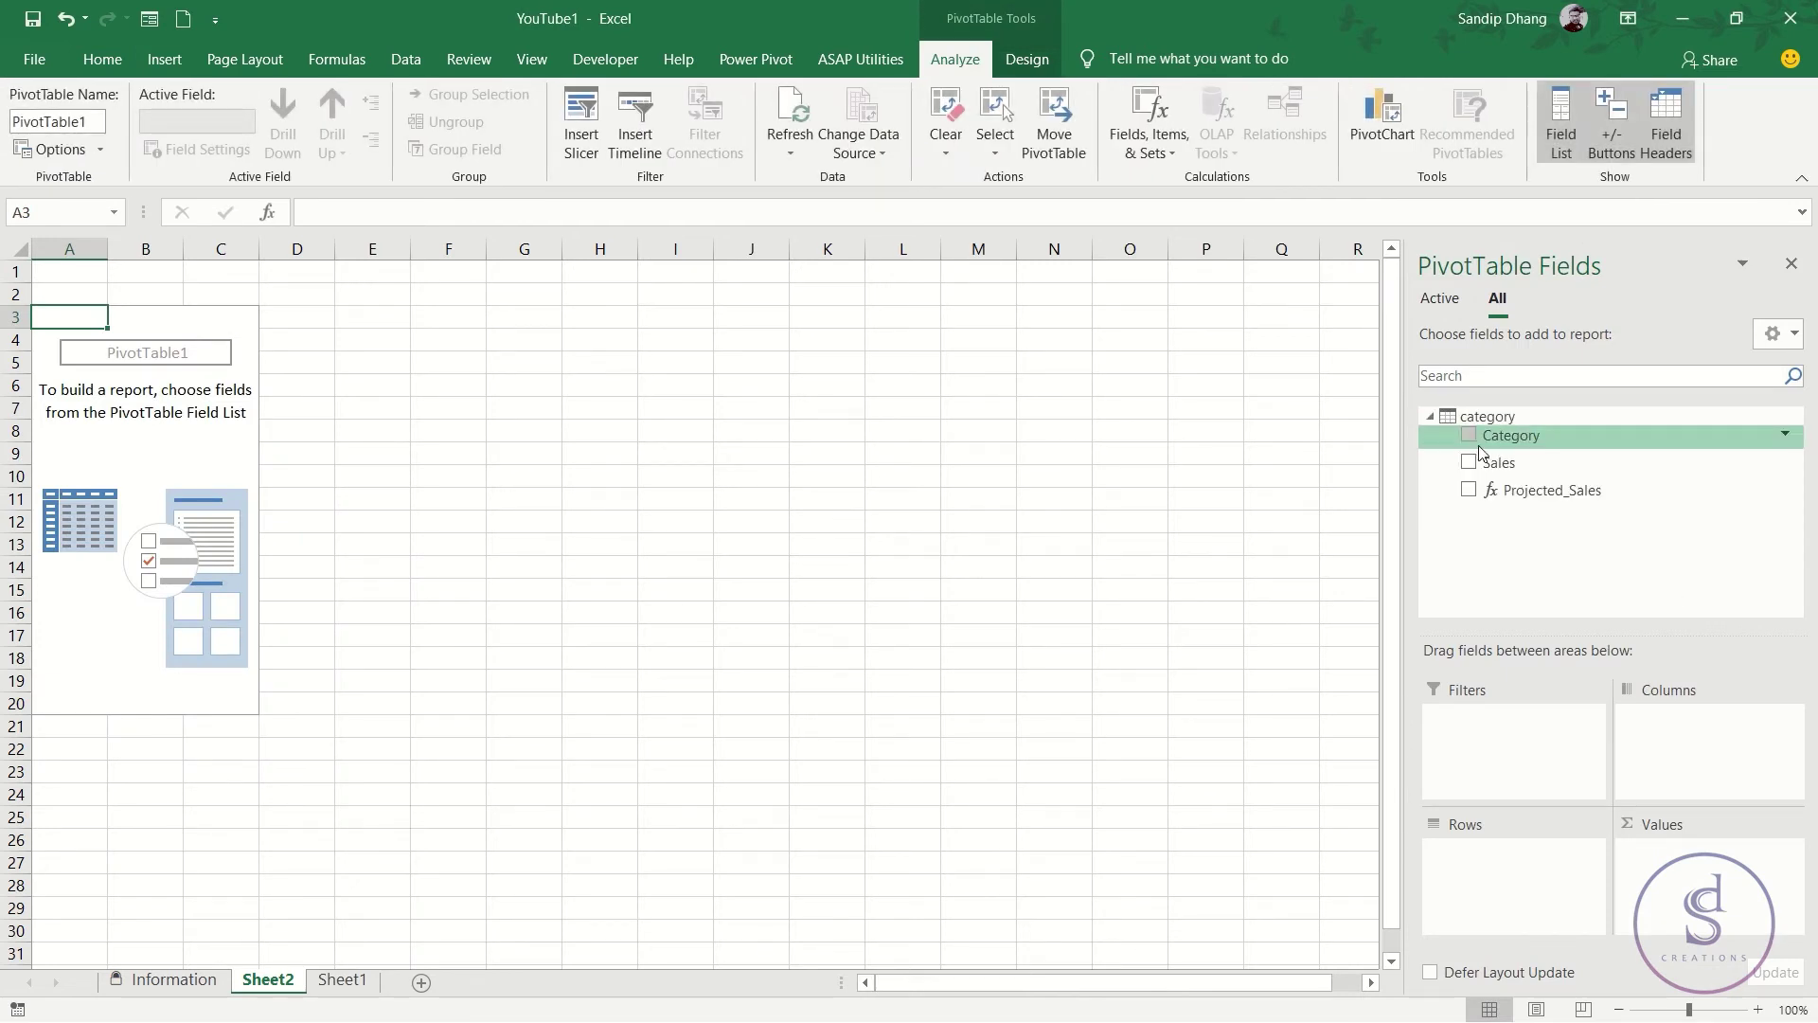
{"action": "left_click", "coordinate": [1469, 436]}
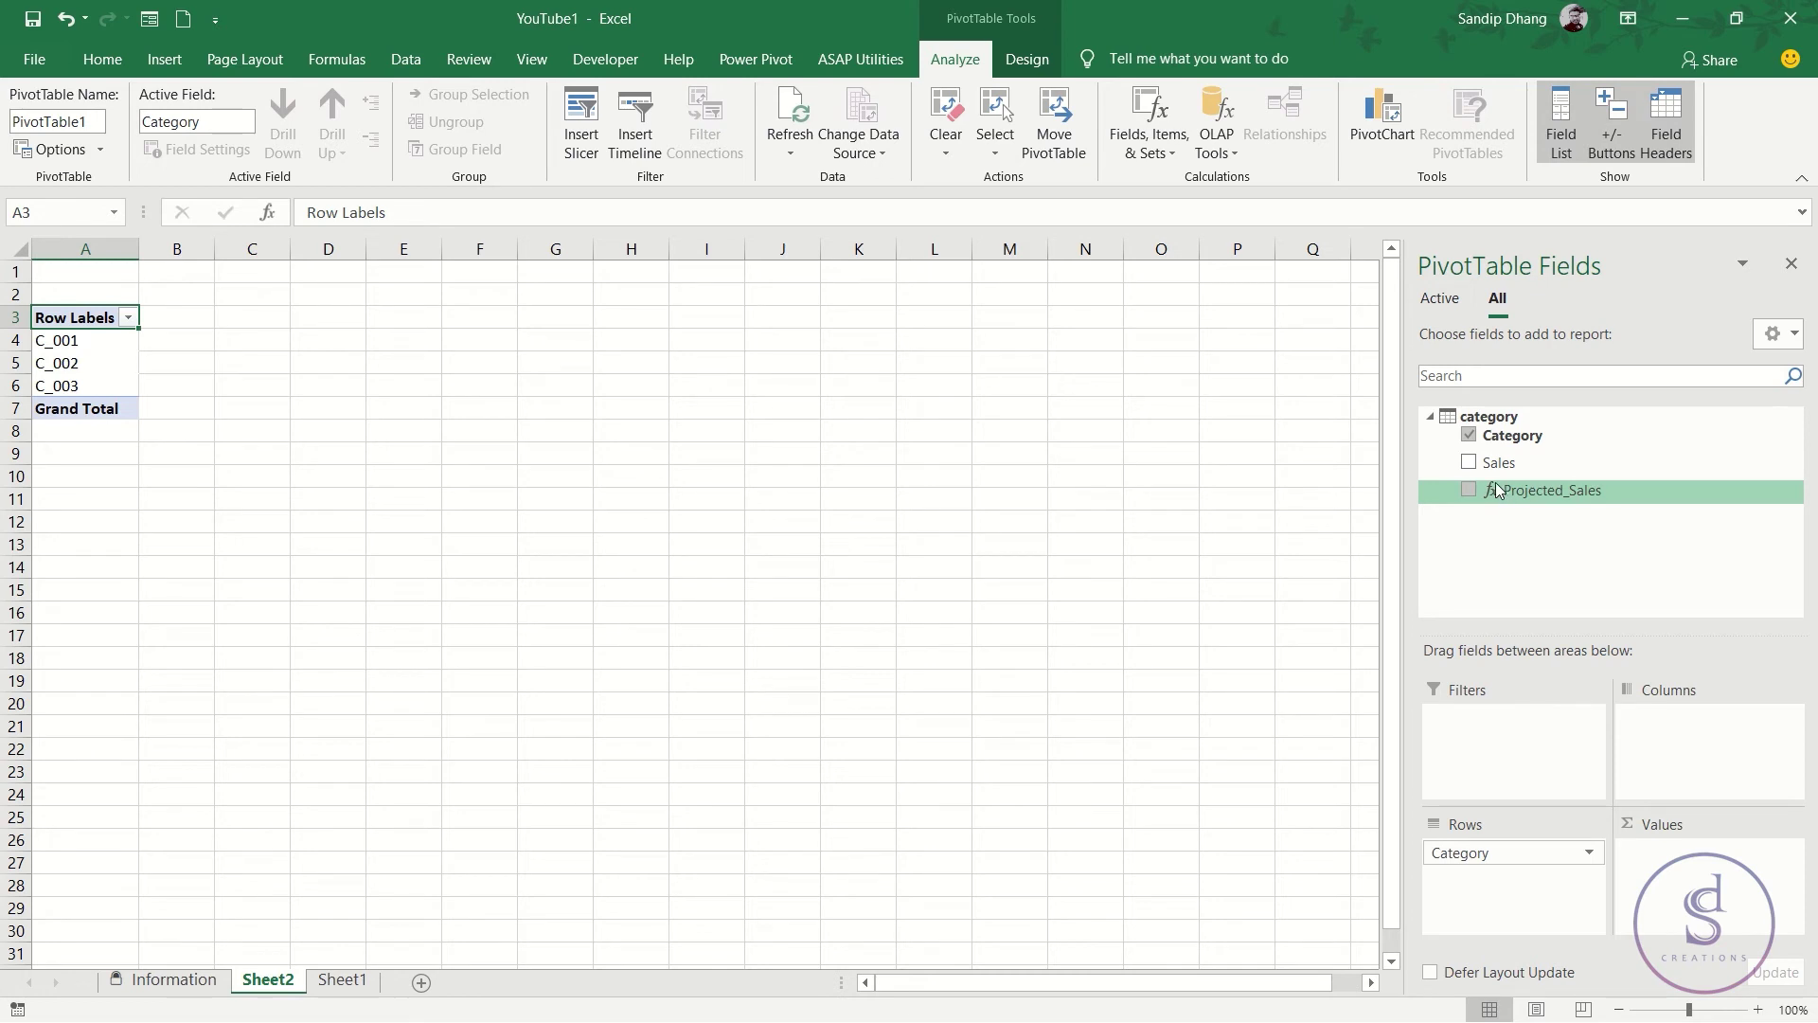
{"action": "left_click", "coordinate": [1469, 490]}
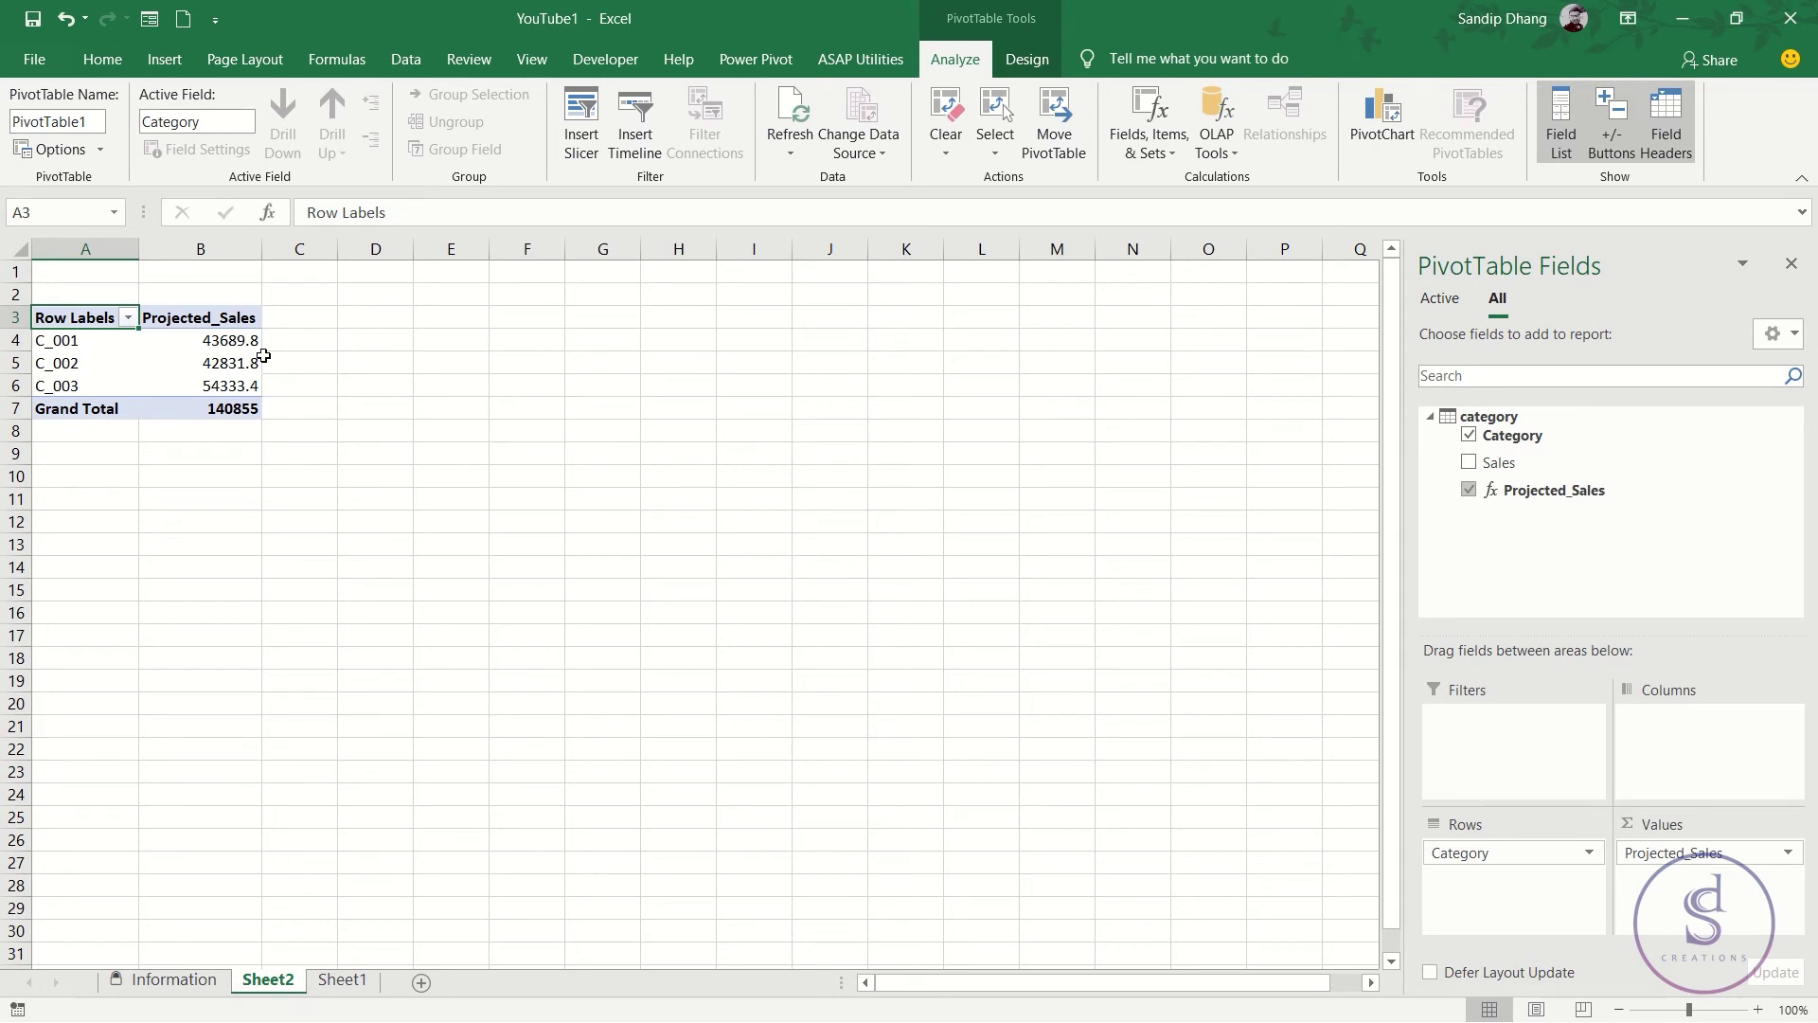
Create a second PivotTable from the category table on Sheet1, placed on the existing worksheet Sheet2 at cell A16
{"action": "left_click", "coordinate": [357, 981]}
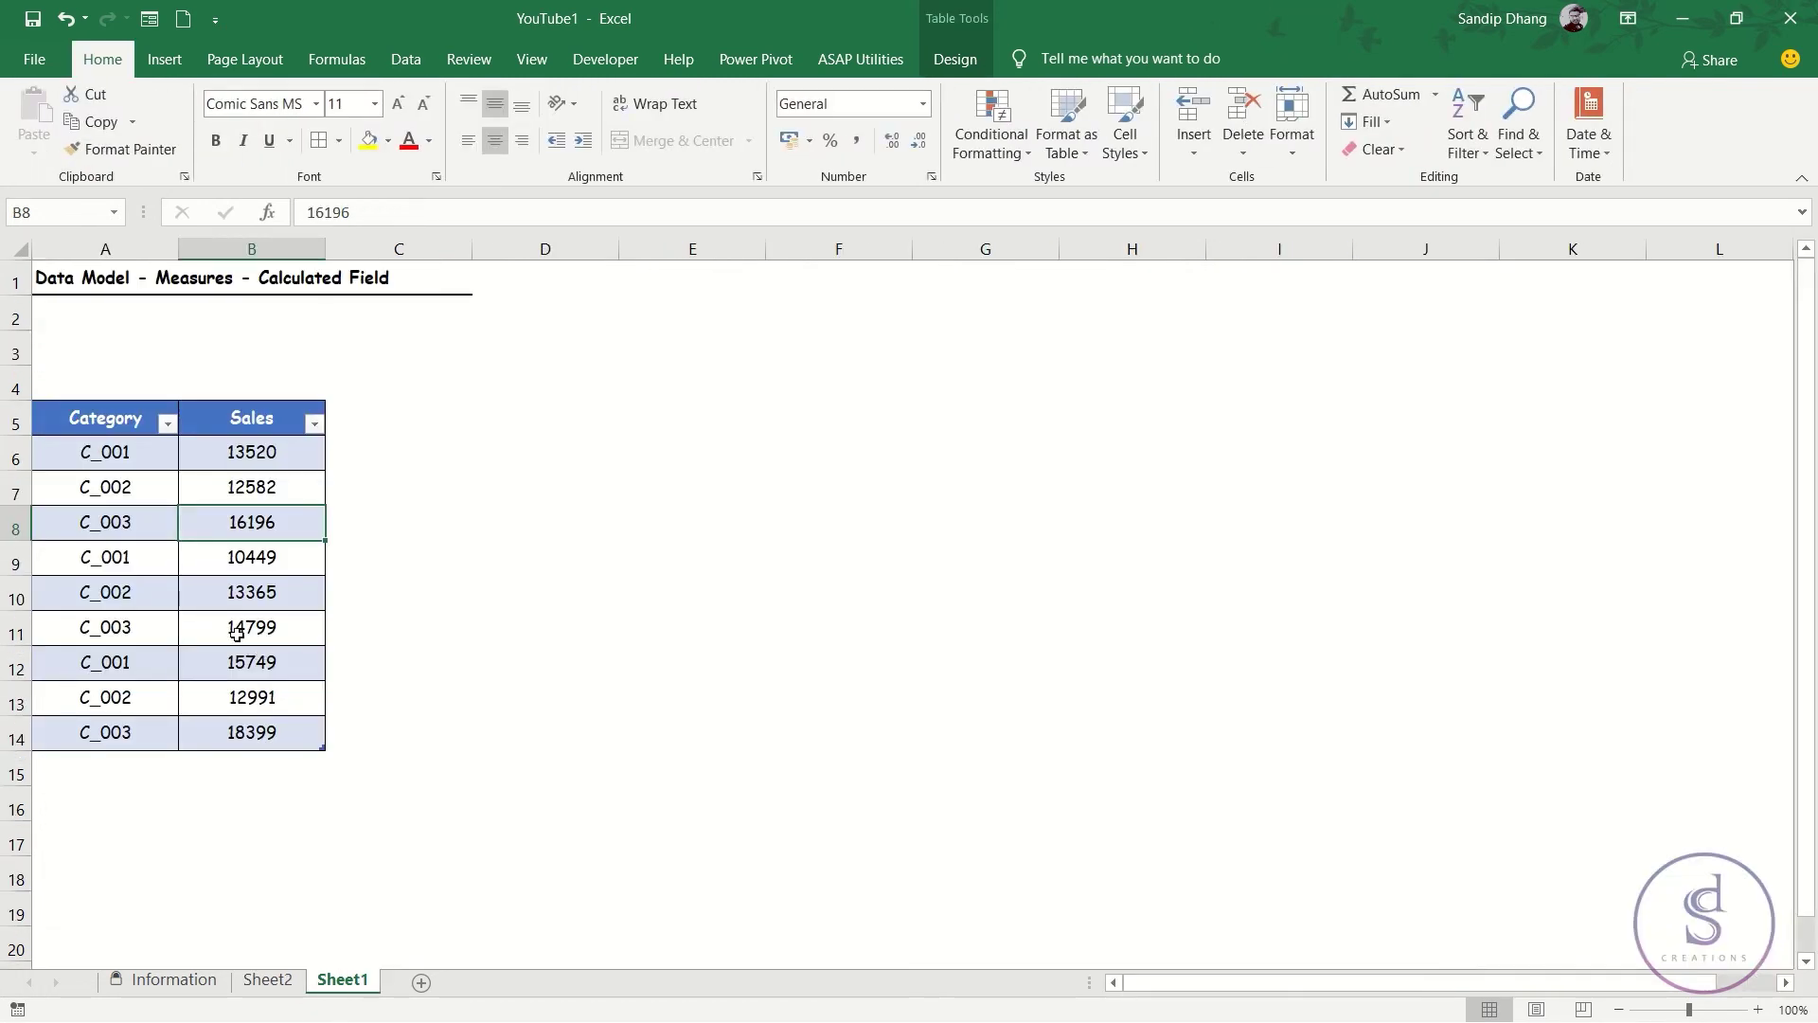
{"action": "left_click", "coordinate": [367, 445]}
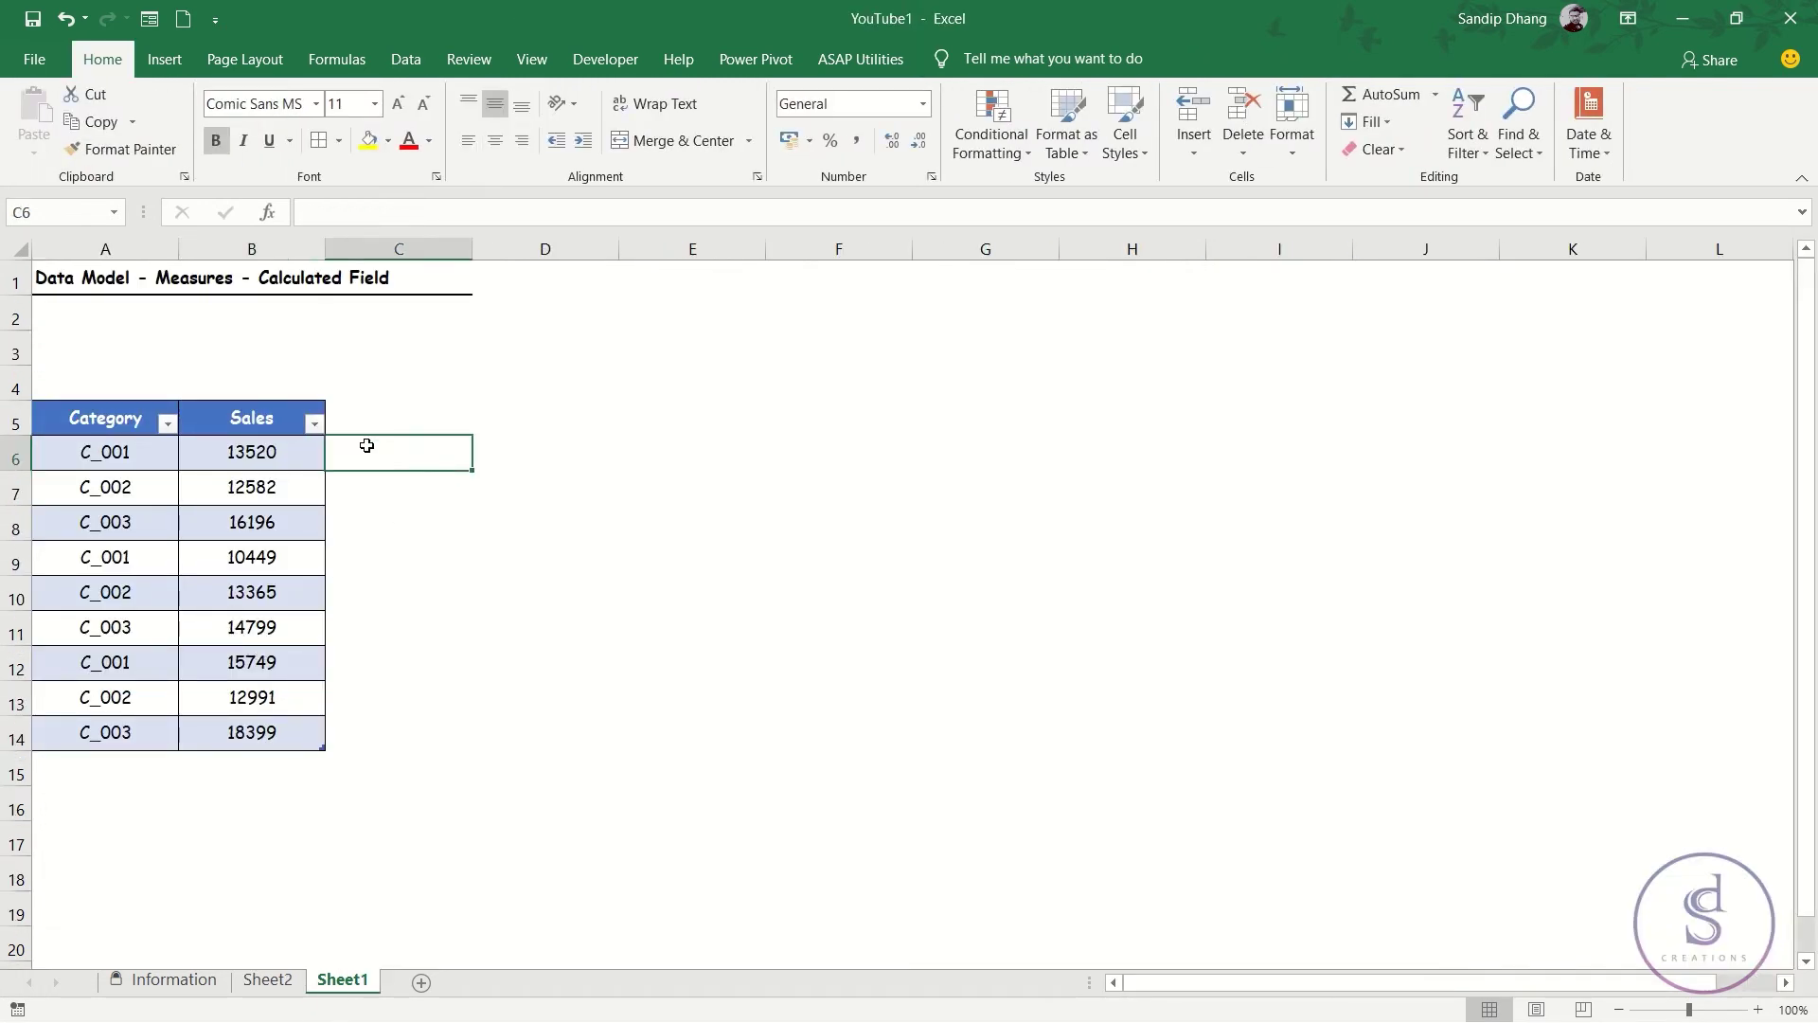
{"action": "left_click", "coordinate": [121, 423]}
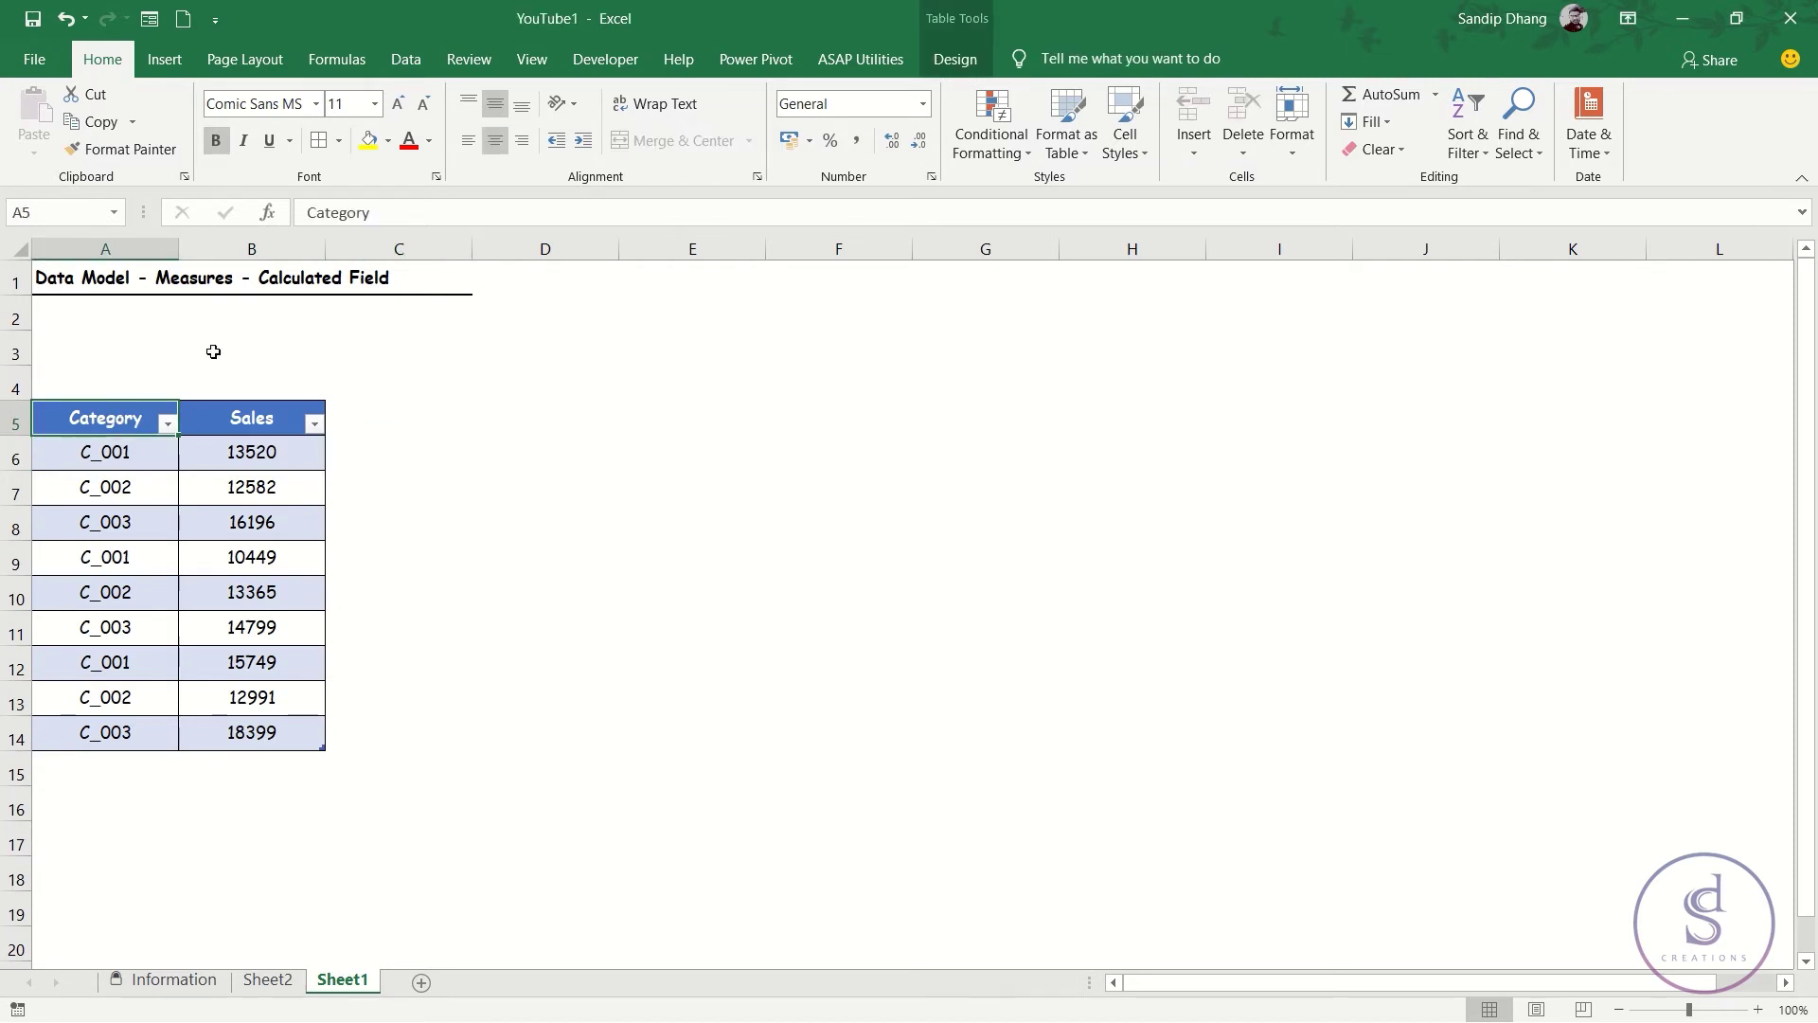
{"action": "left_click", "coordinate": [156, 54]}
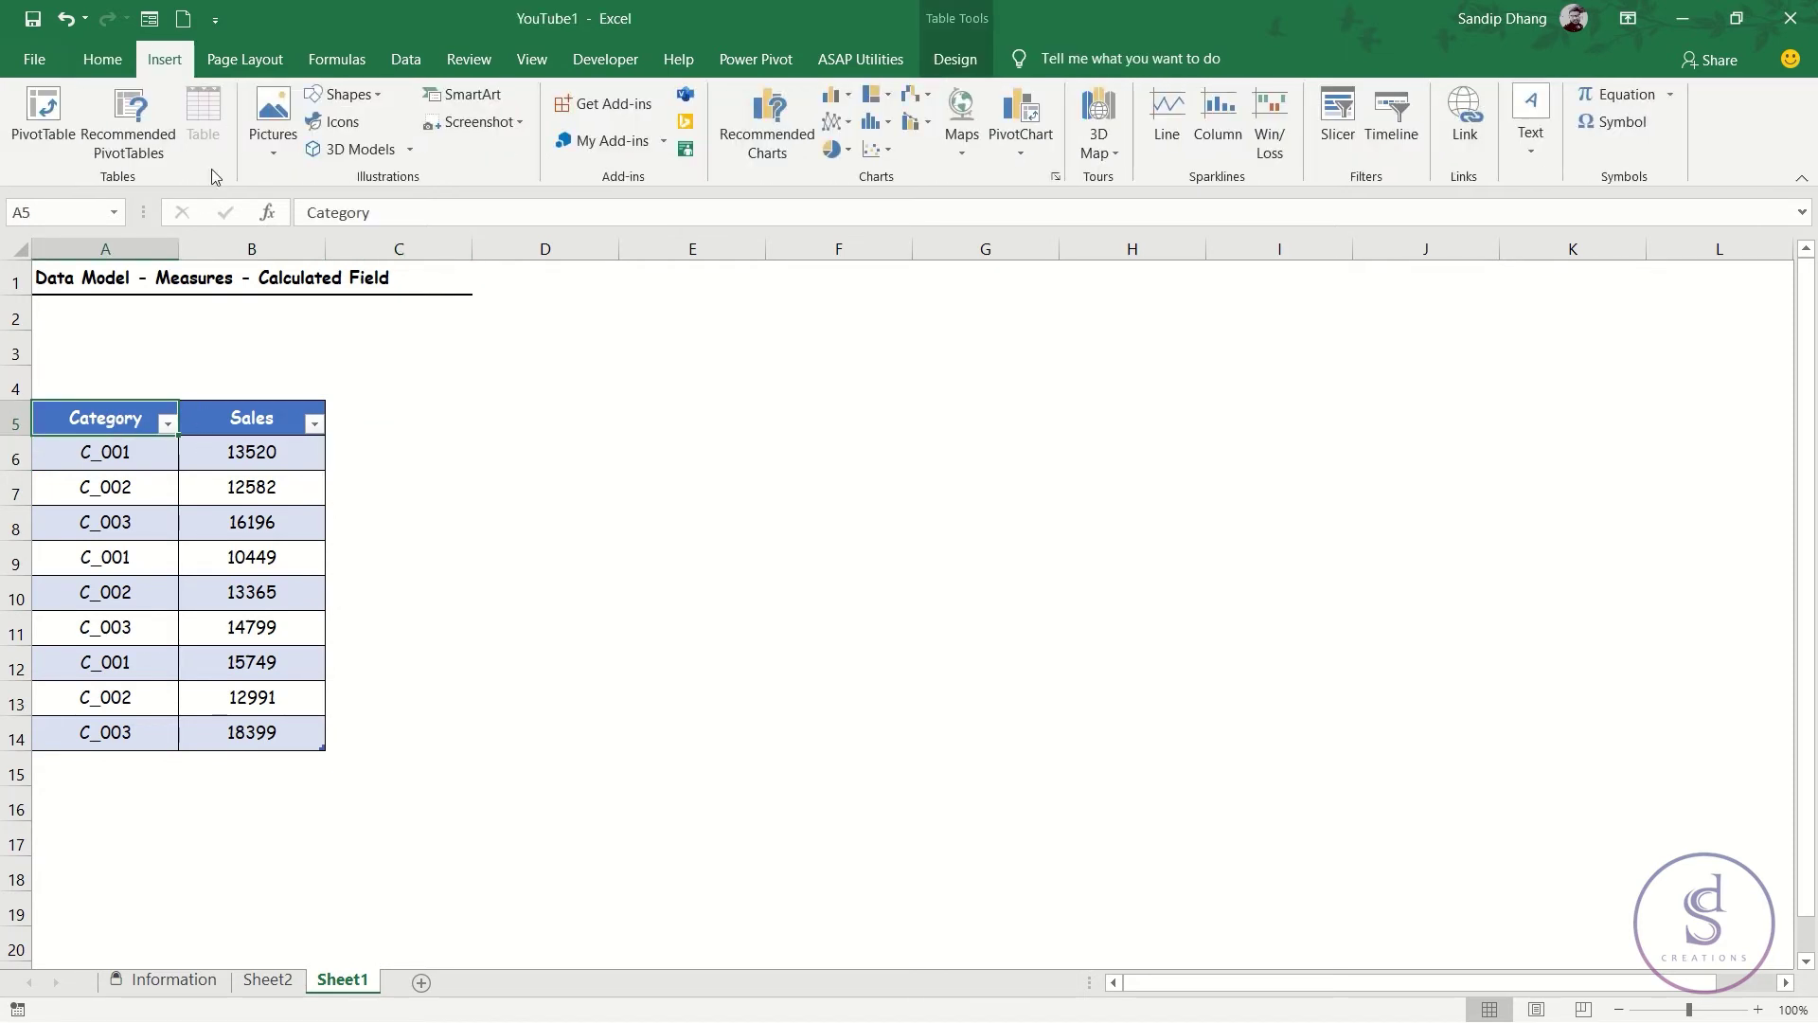
{"action": "left_click", "coordinate": [43, 118]}
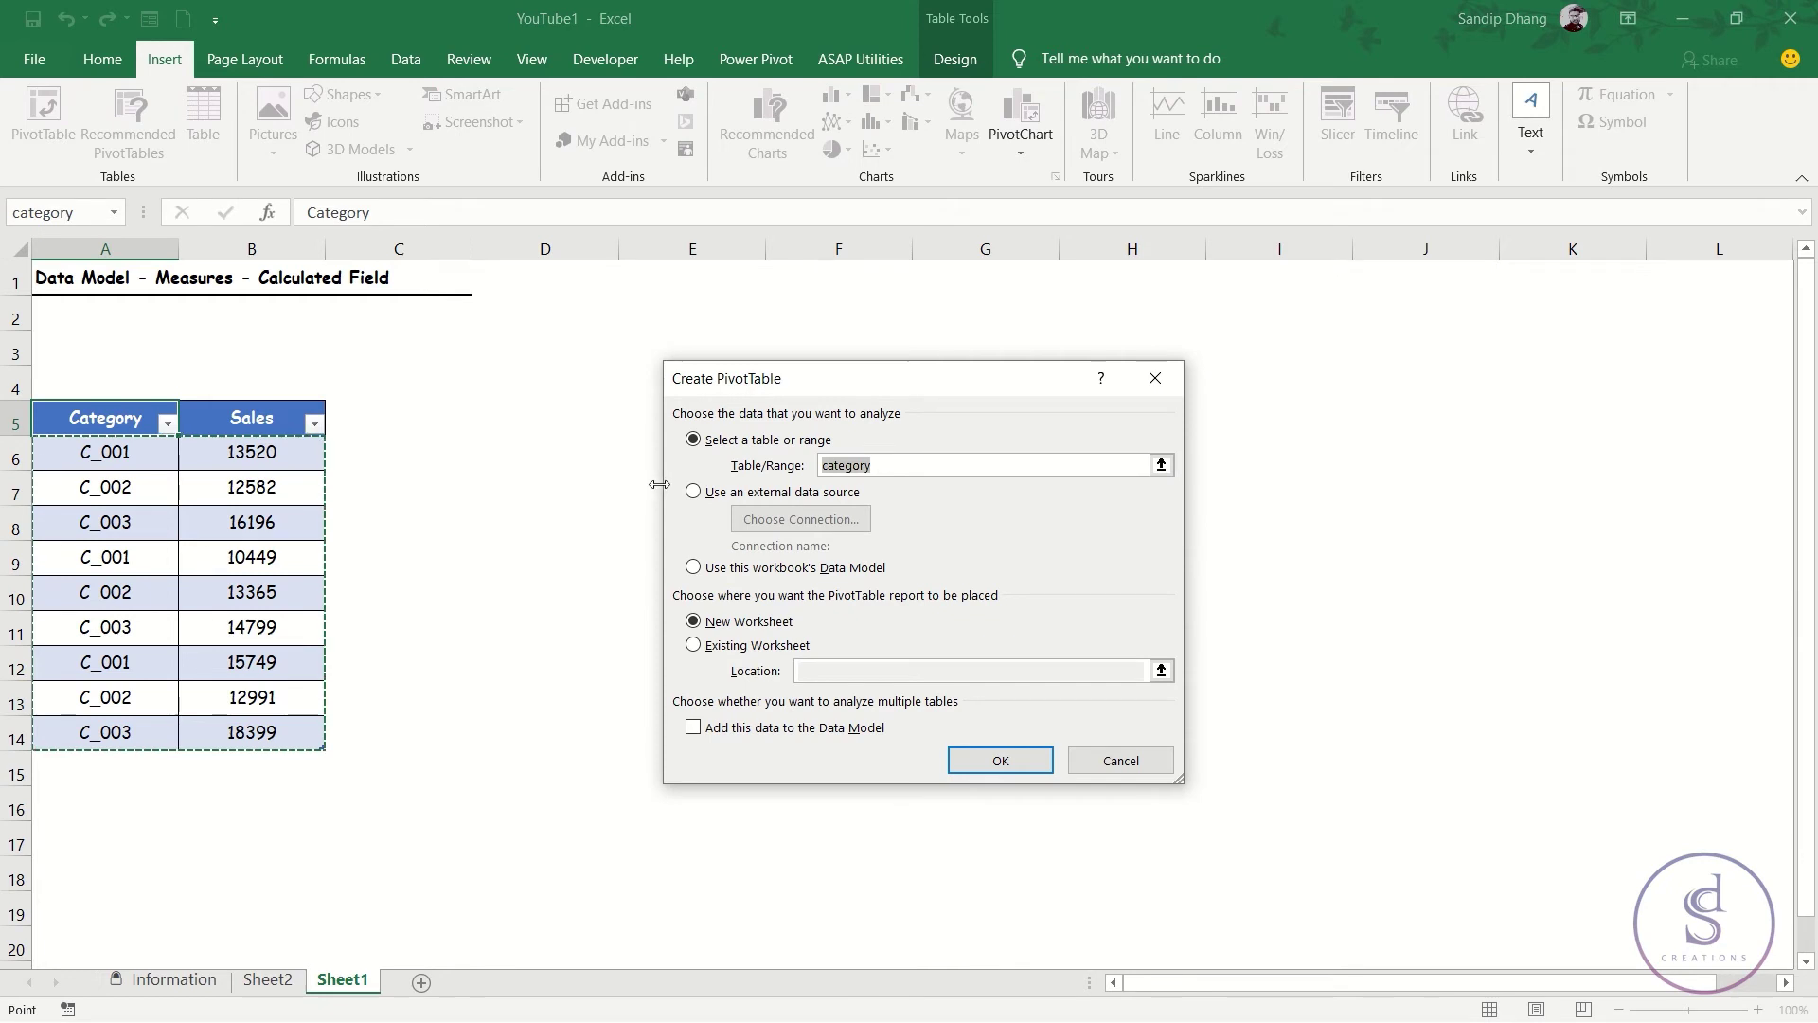
{"action": "left_click", "coordinate": [751, 645]}
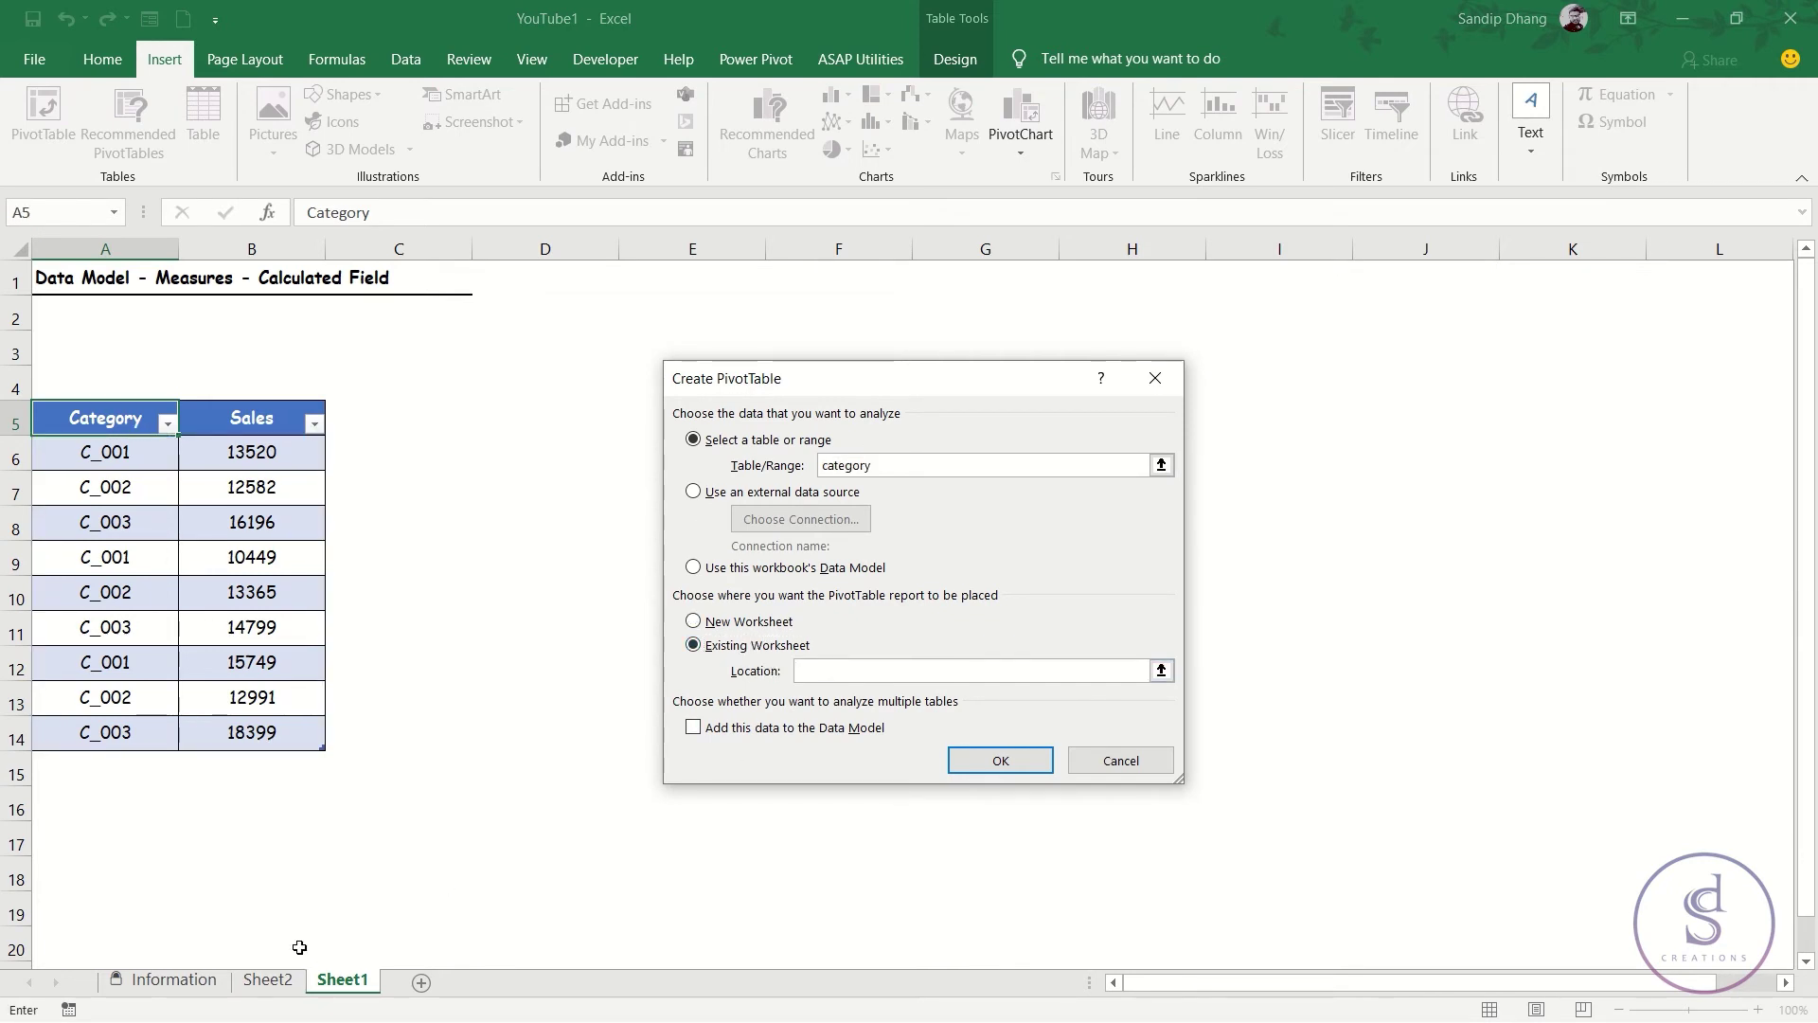
{"action": "left_click", "coordinate": [268, 980]}
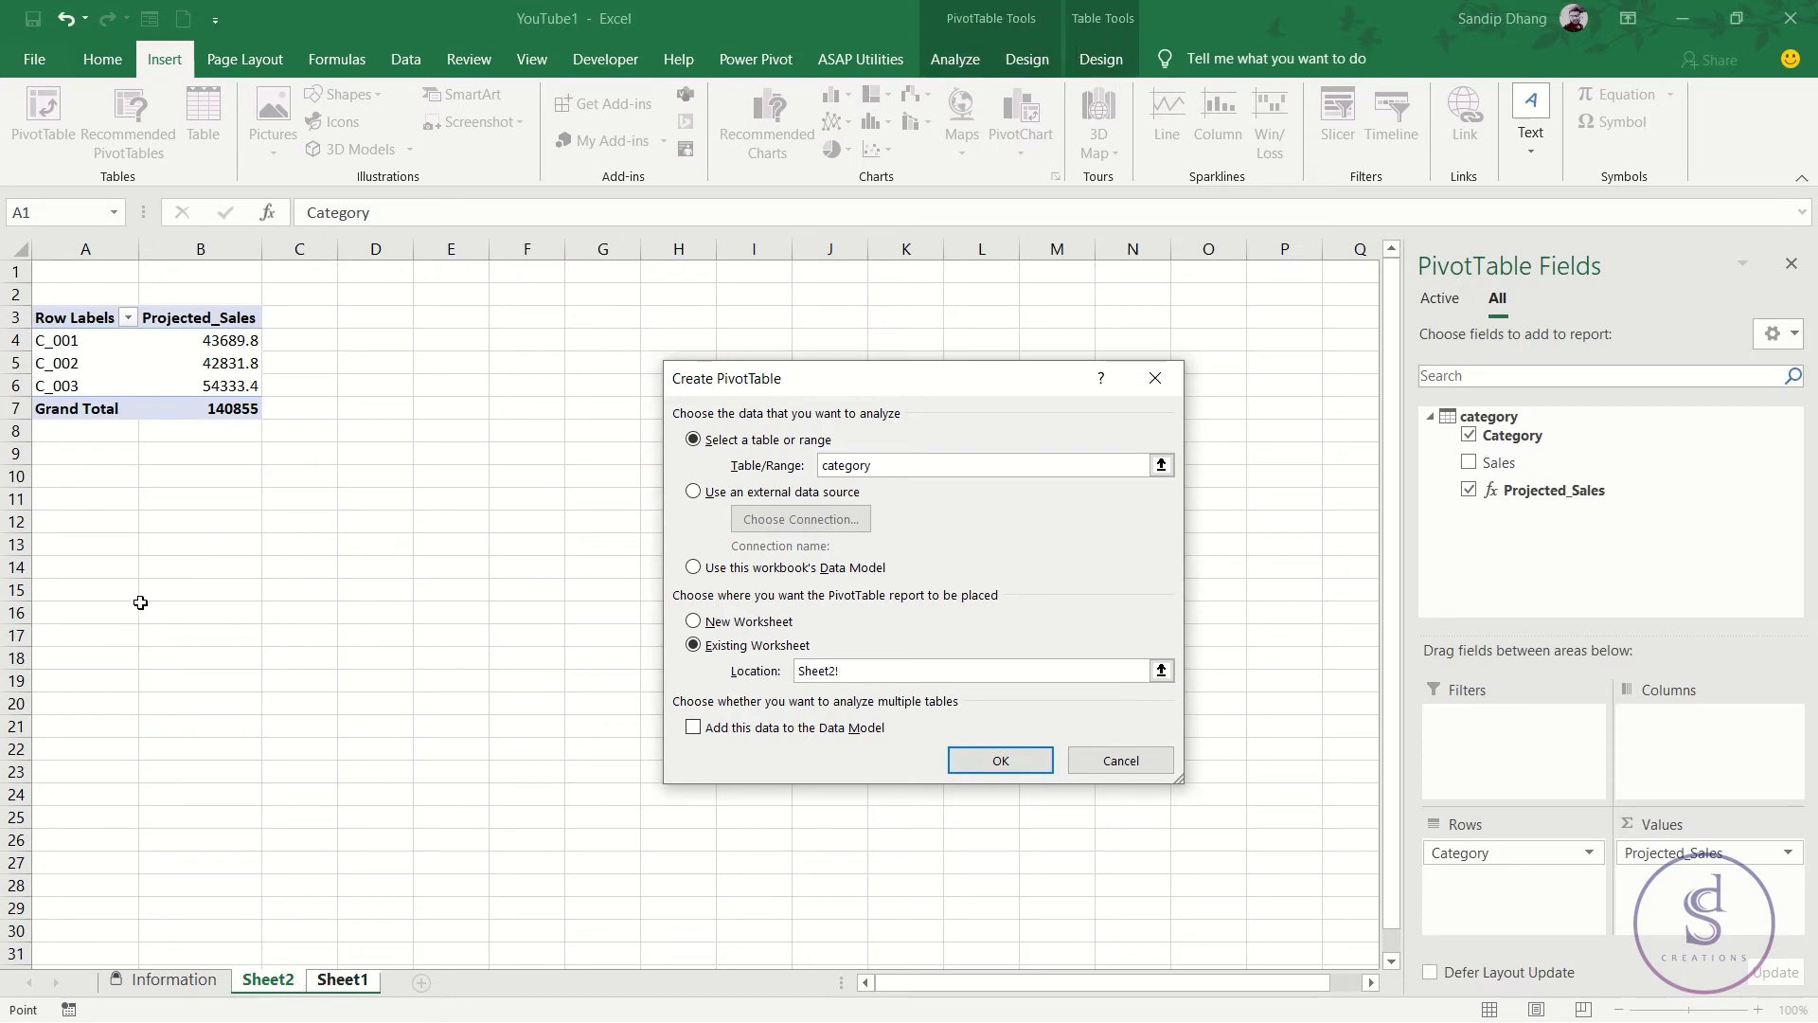
{"action": "left_click", "coordinate": [83, 615]}
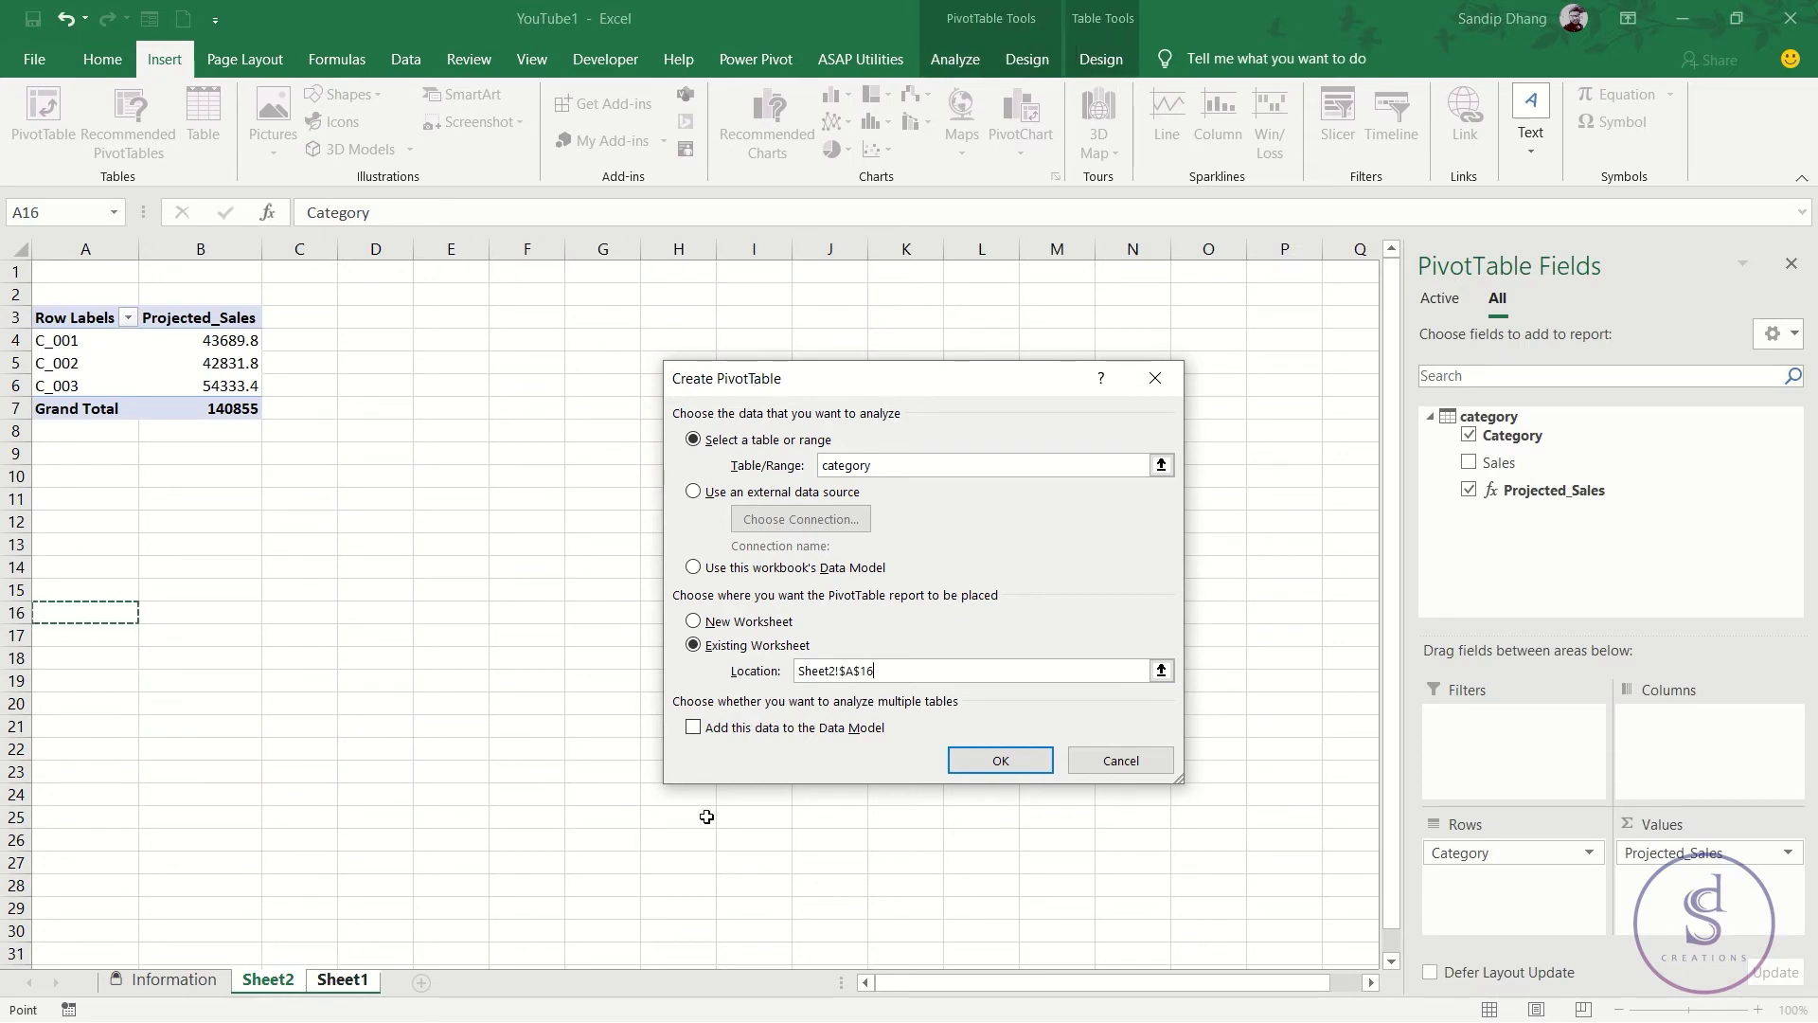
{"action": "left_click", "coordinate": [1002, 760]}
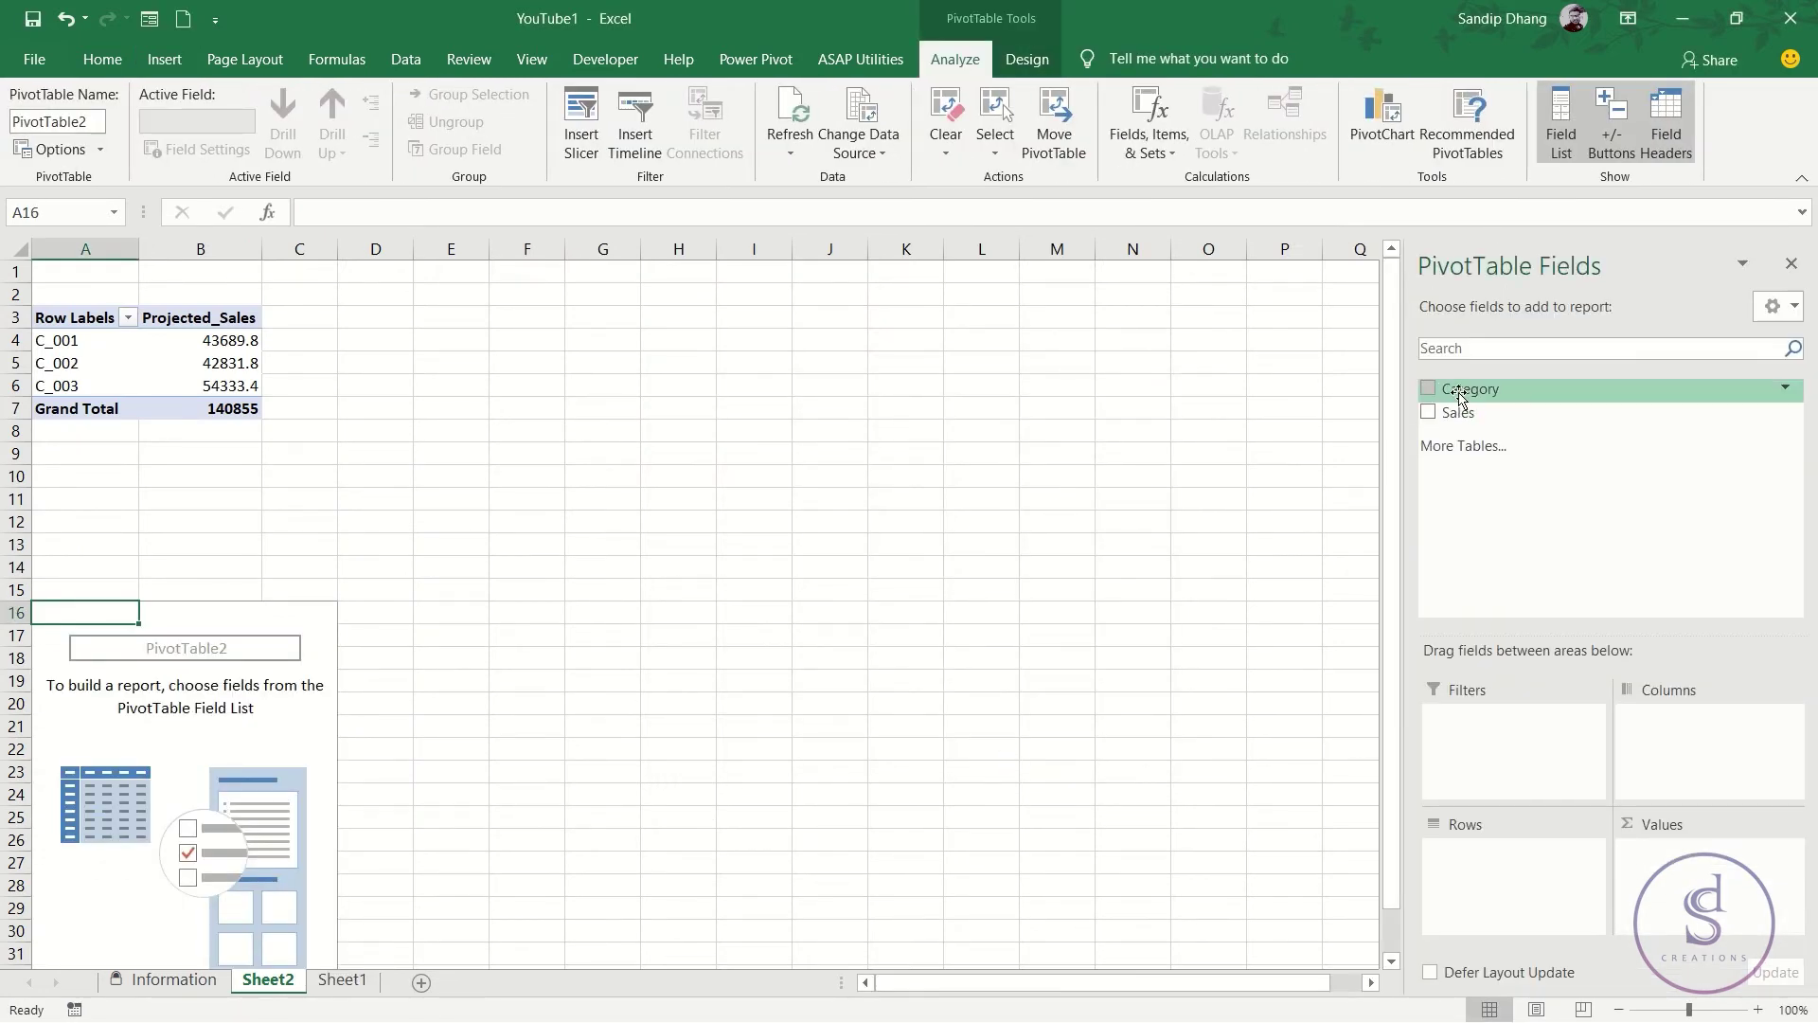
Add Category as rows and Sales as summed values to the new PivotTable
{"action": "left_click", "coordinate": [1429, 390]}
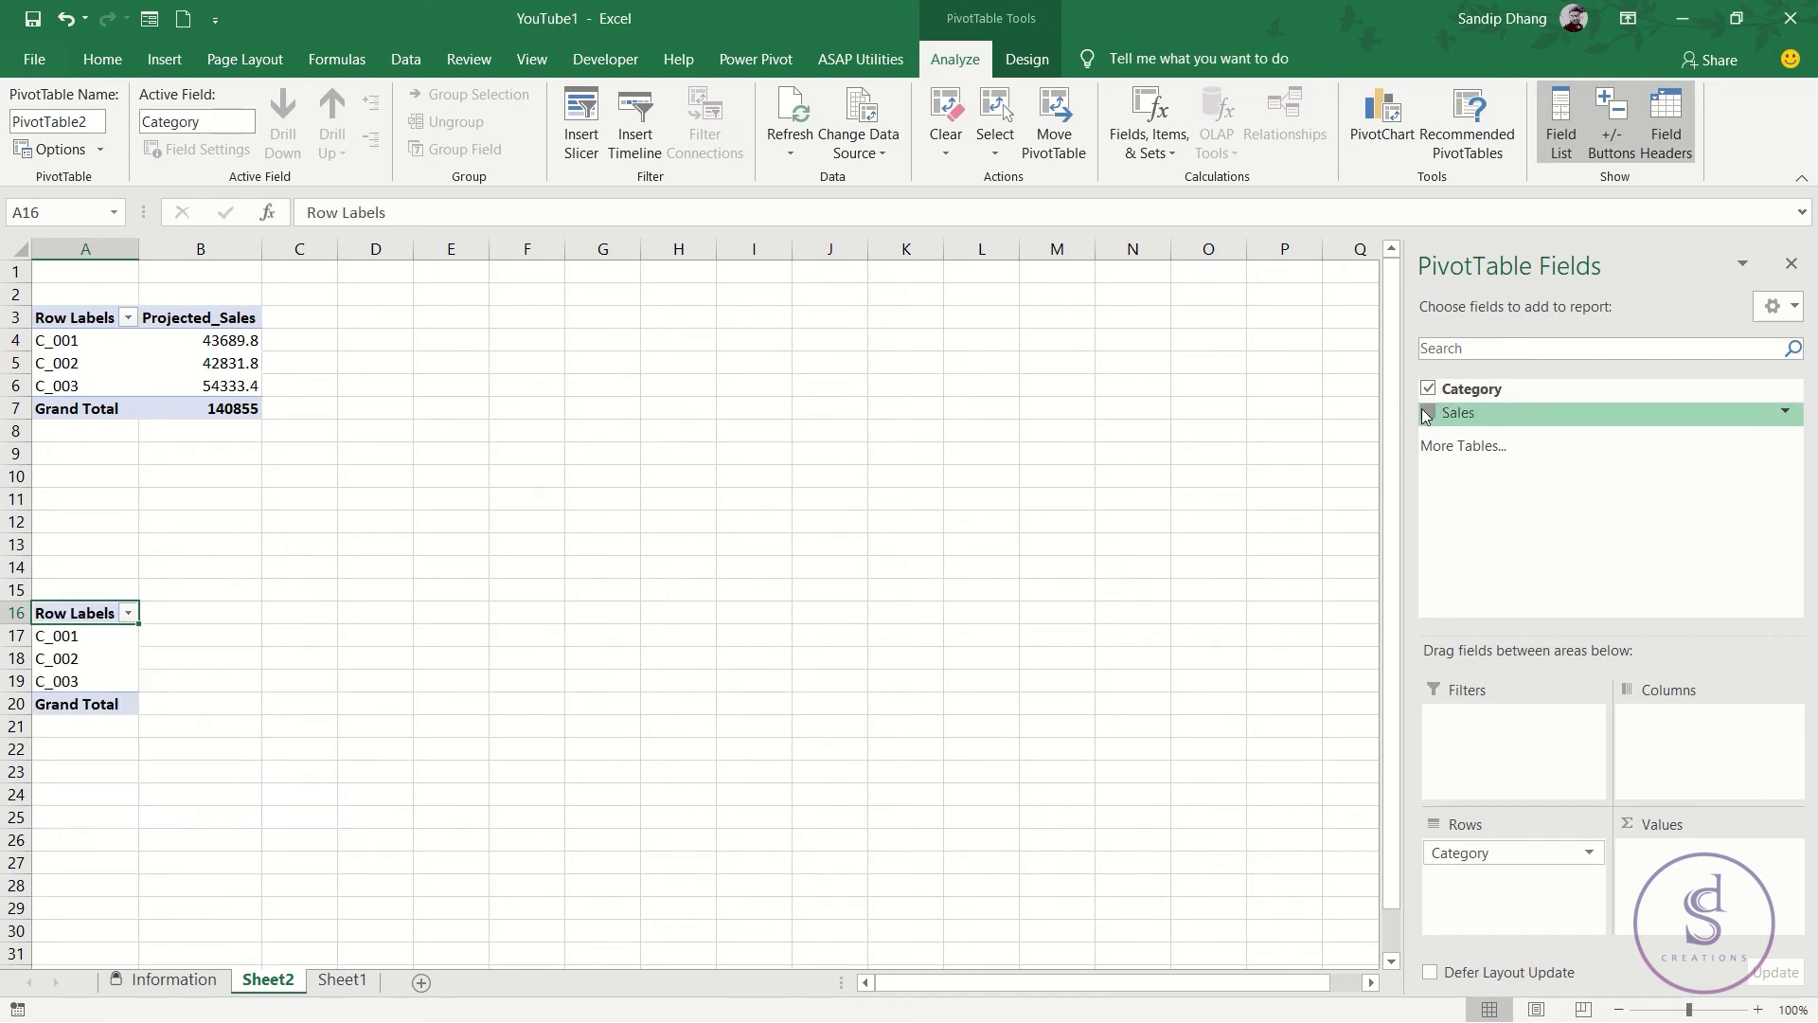
{"action": "left_click", "coordinate": [1427, 414]}
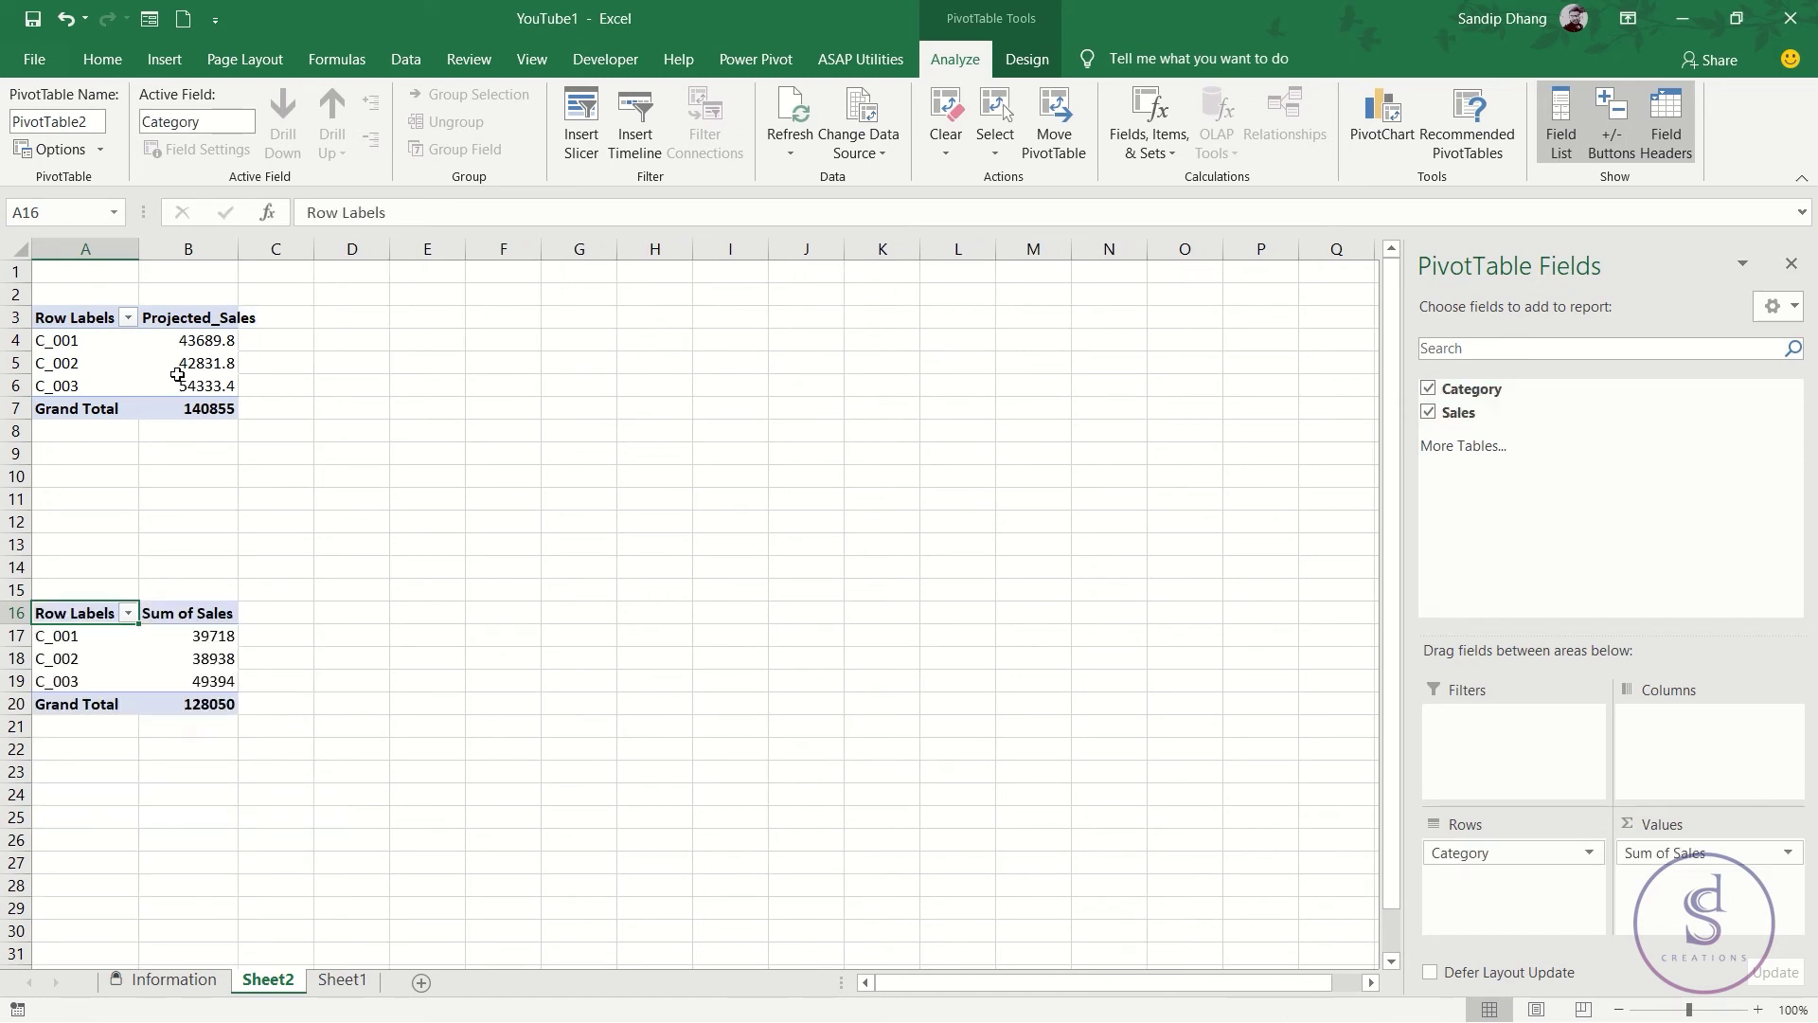
{"action": "left_click", "coordinate": [268, 635]}
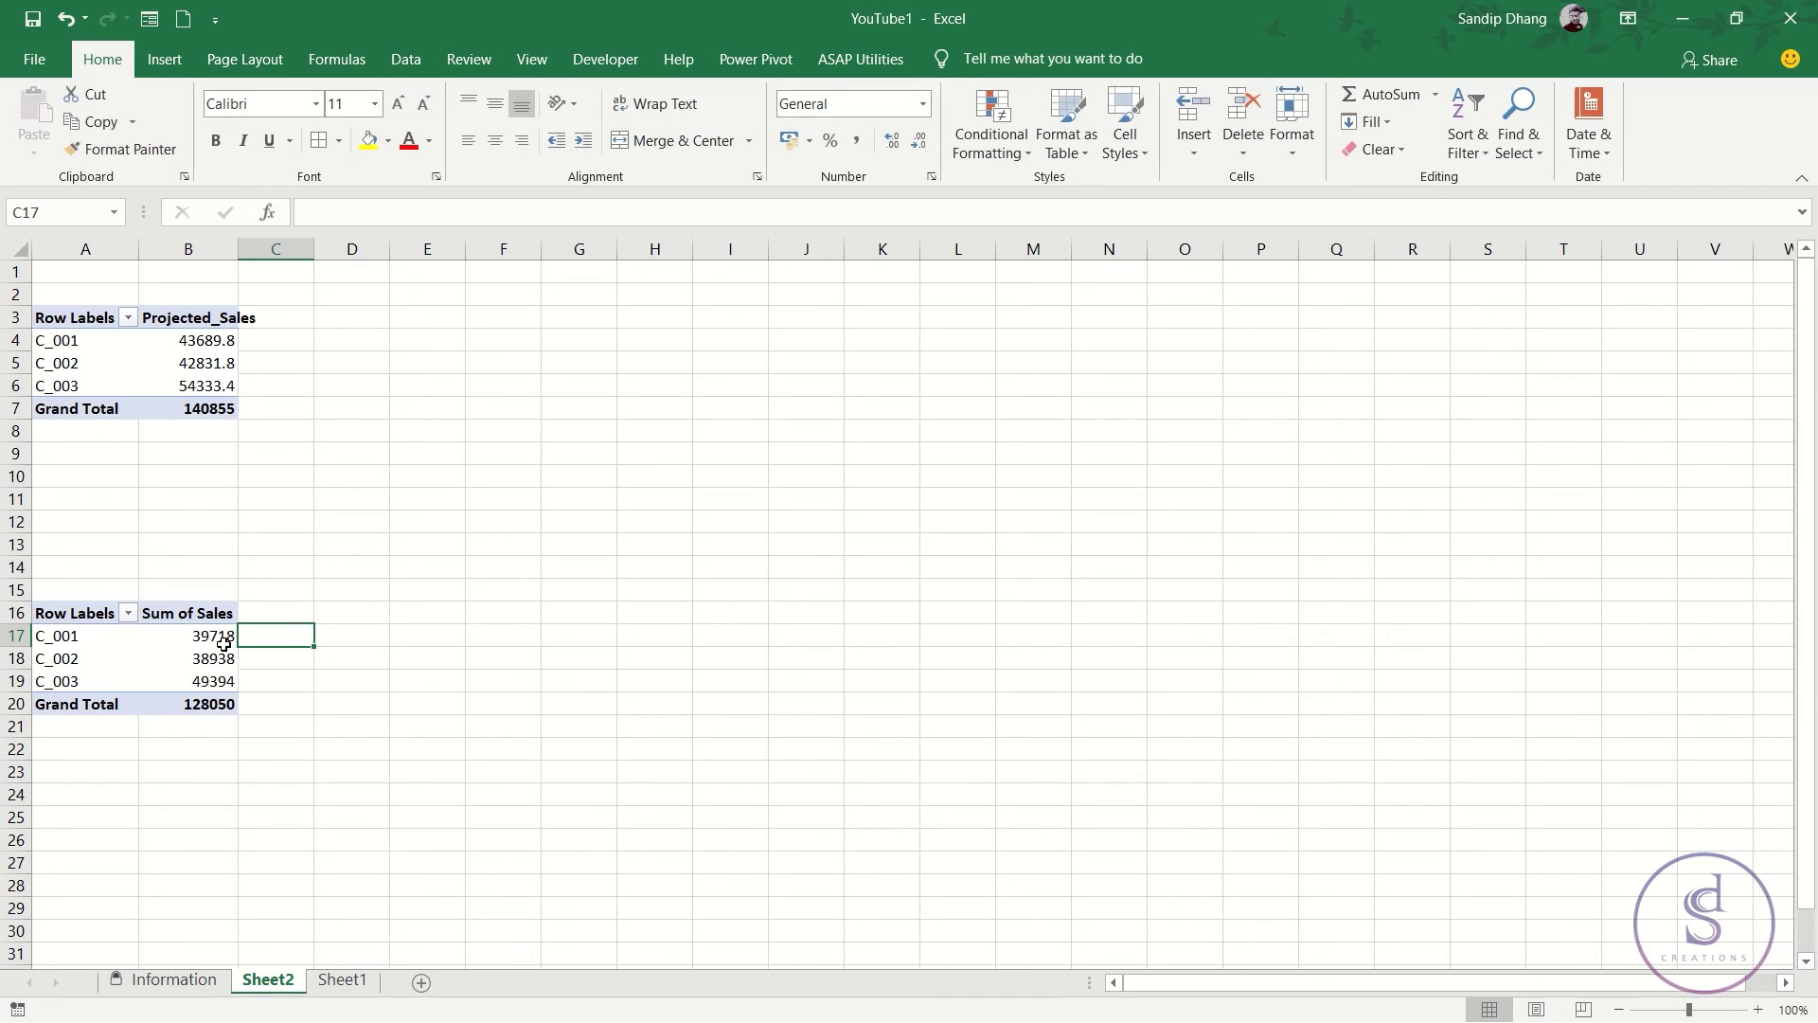
Enter =B17*110% in D17 to cross-check the projected sales of C_001, and autofit column B's width
{"action": "left_click", "coordinate": [342, 644]}
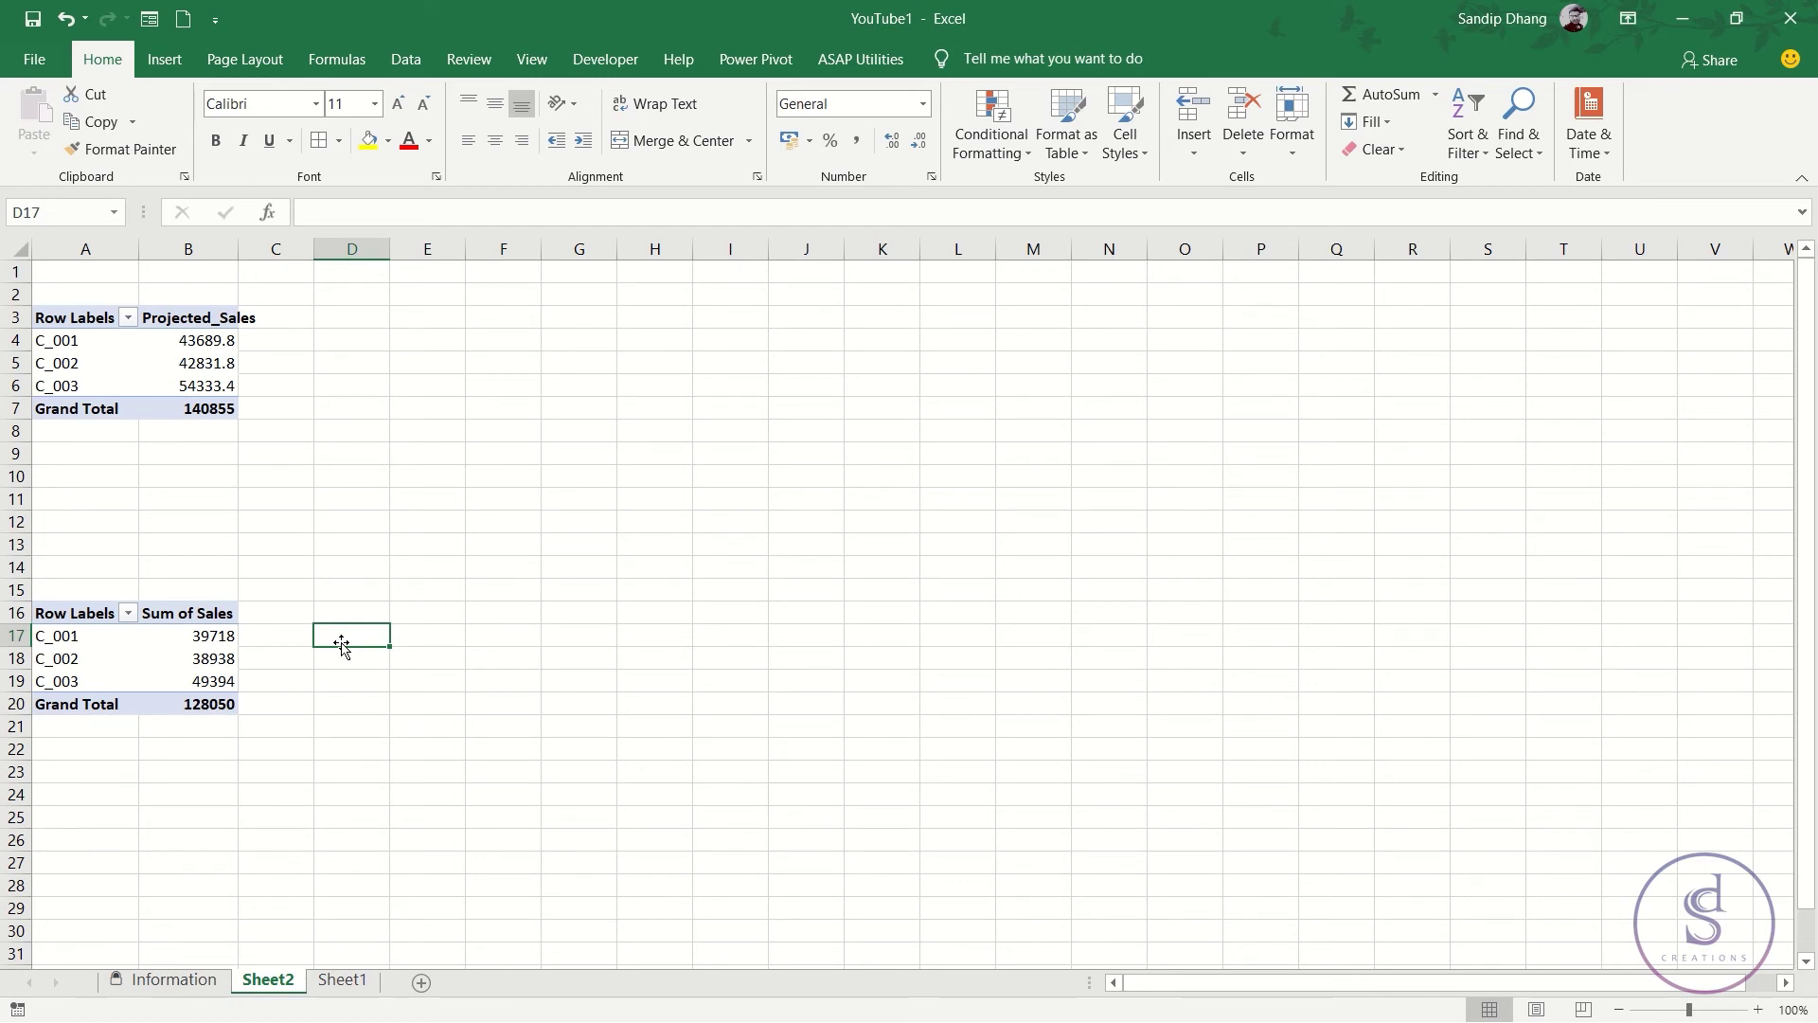
{"action": "type", "text": "="}
{"action": "key", "text": "Left"}
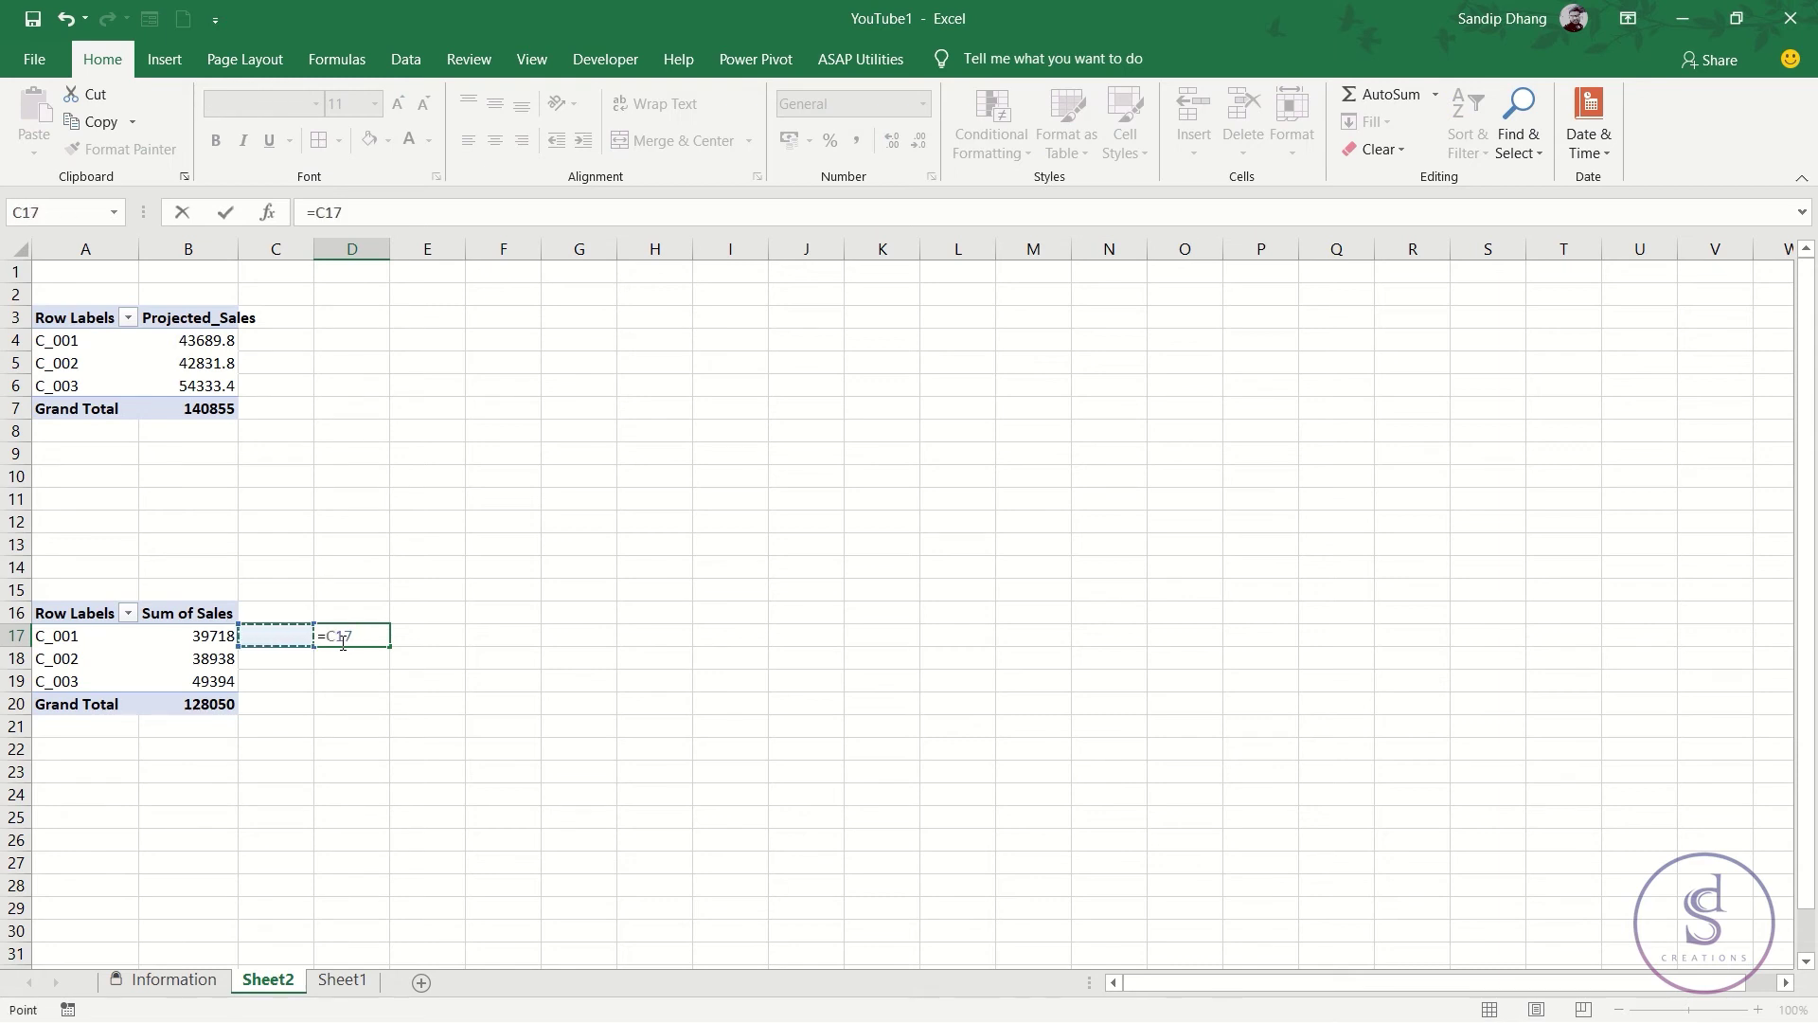
{"action": "key", "text": "Left"}
{"action": "type", "text": "*110"}
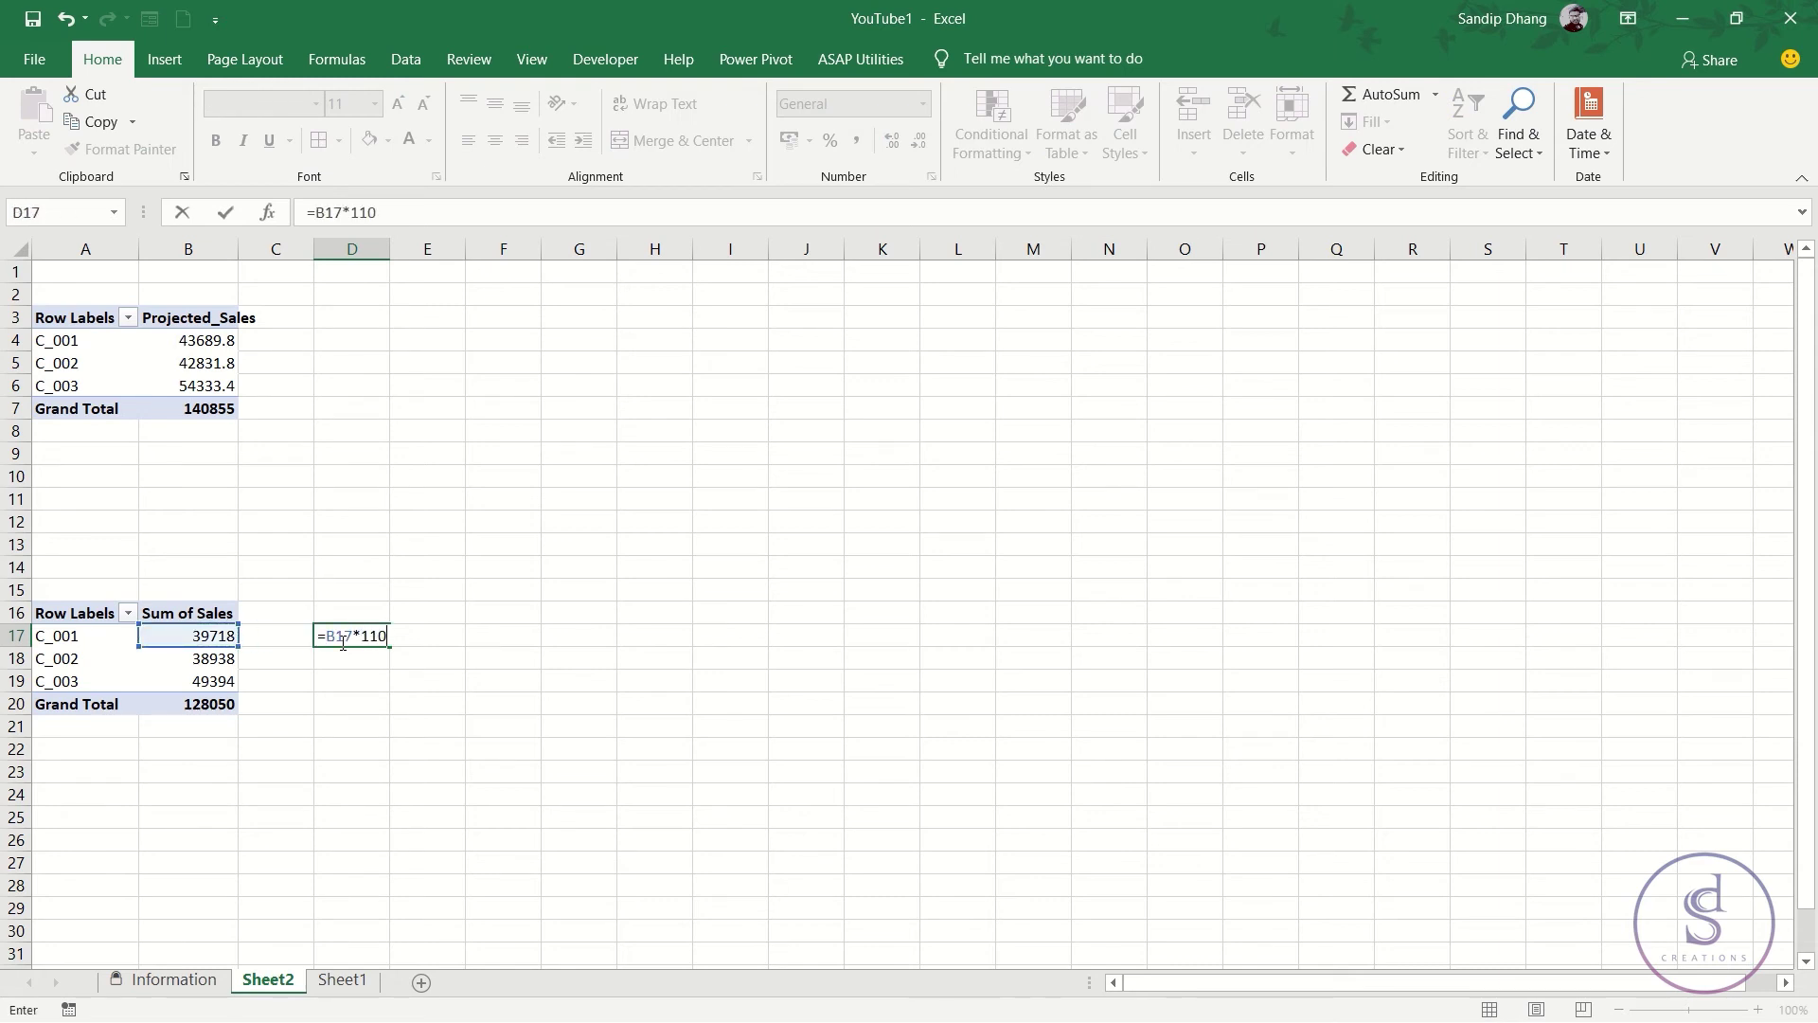
{"action": "type", "text": "%"}
{"action": "key", "text": "Return"}
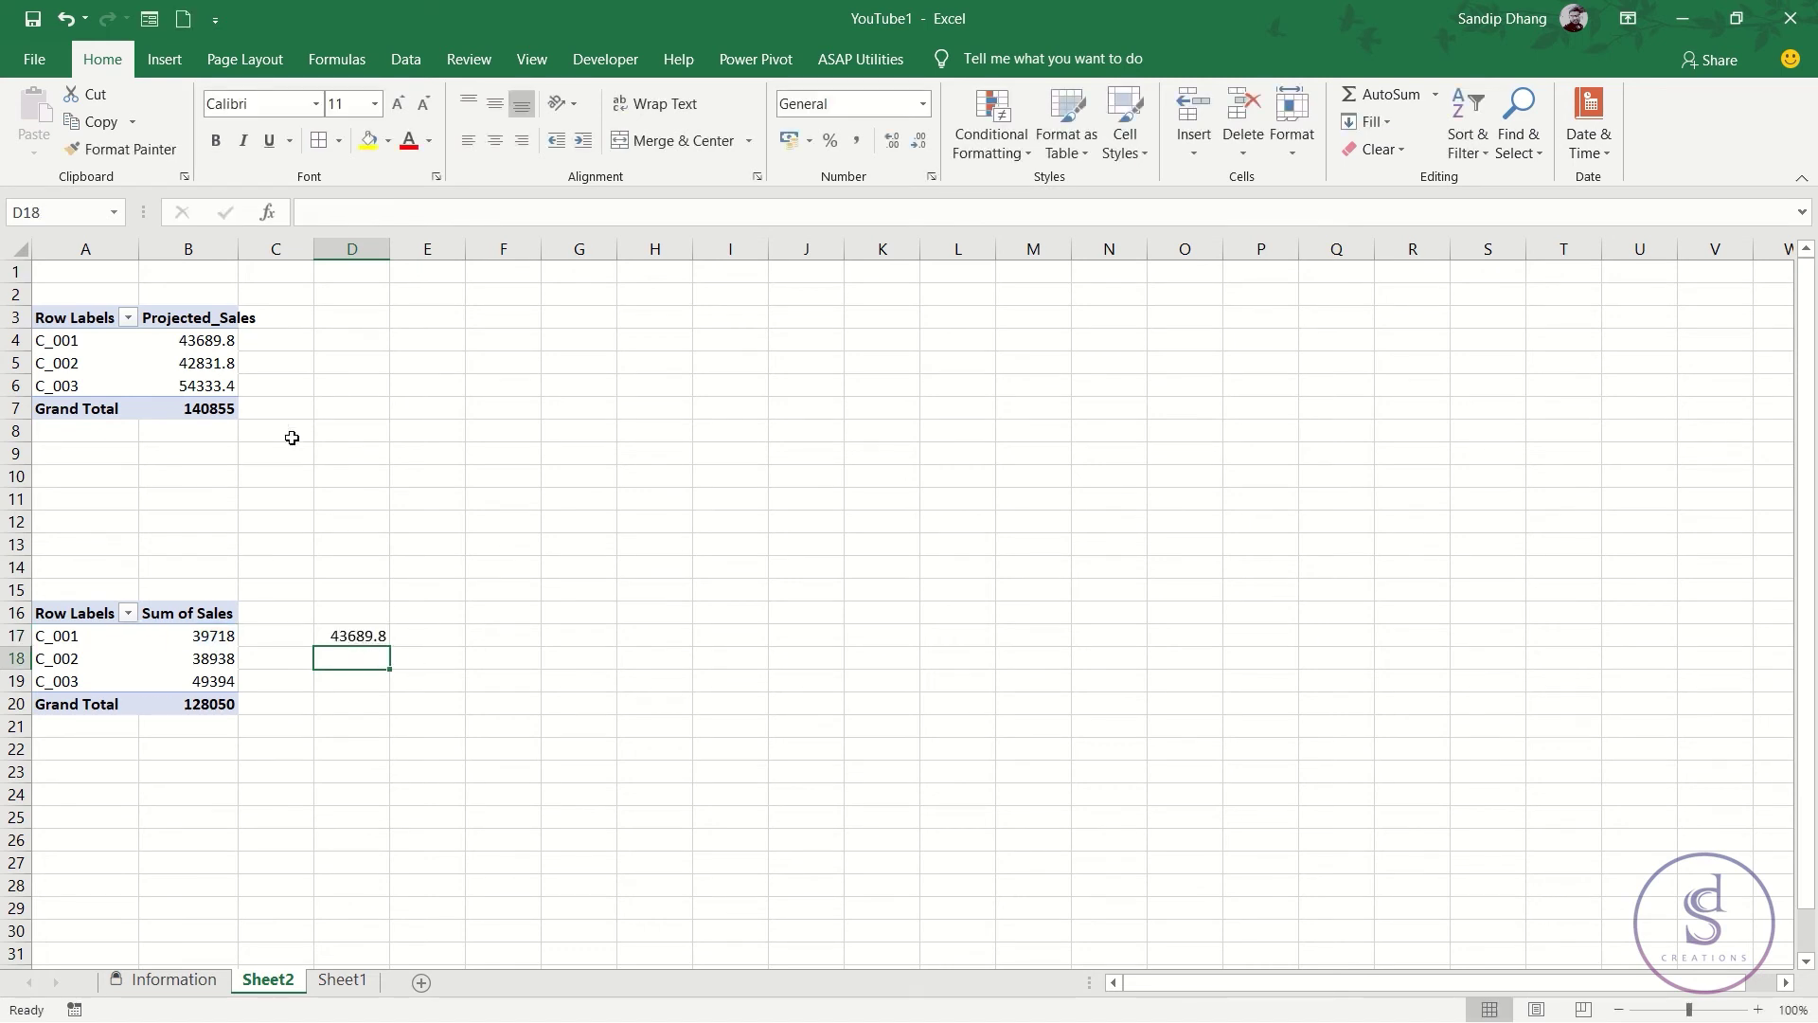
{"action": "double_click", "coordinate": [237, 249]}
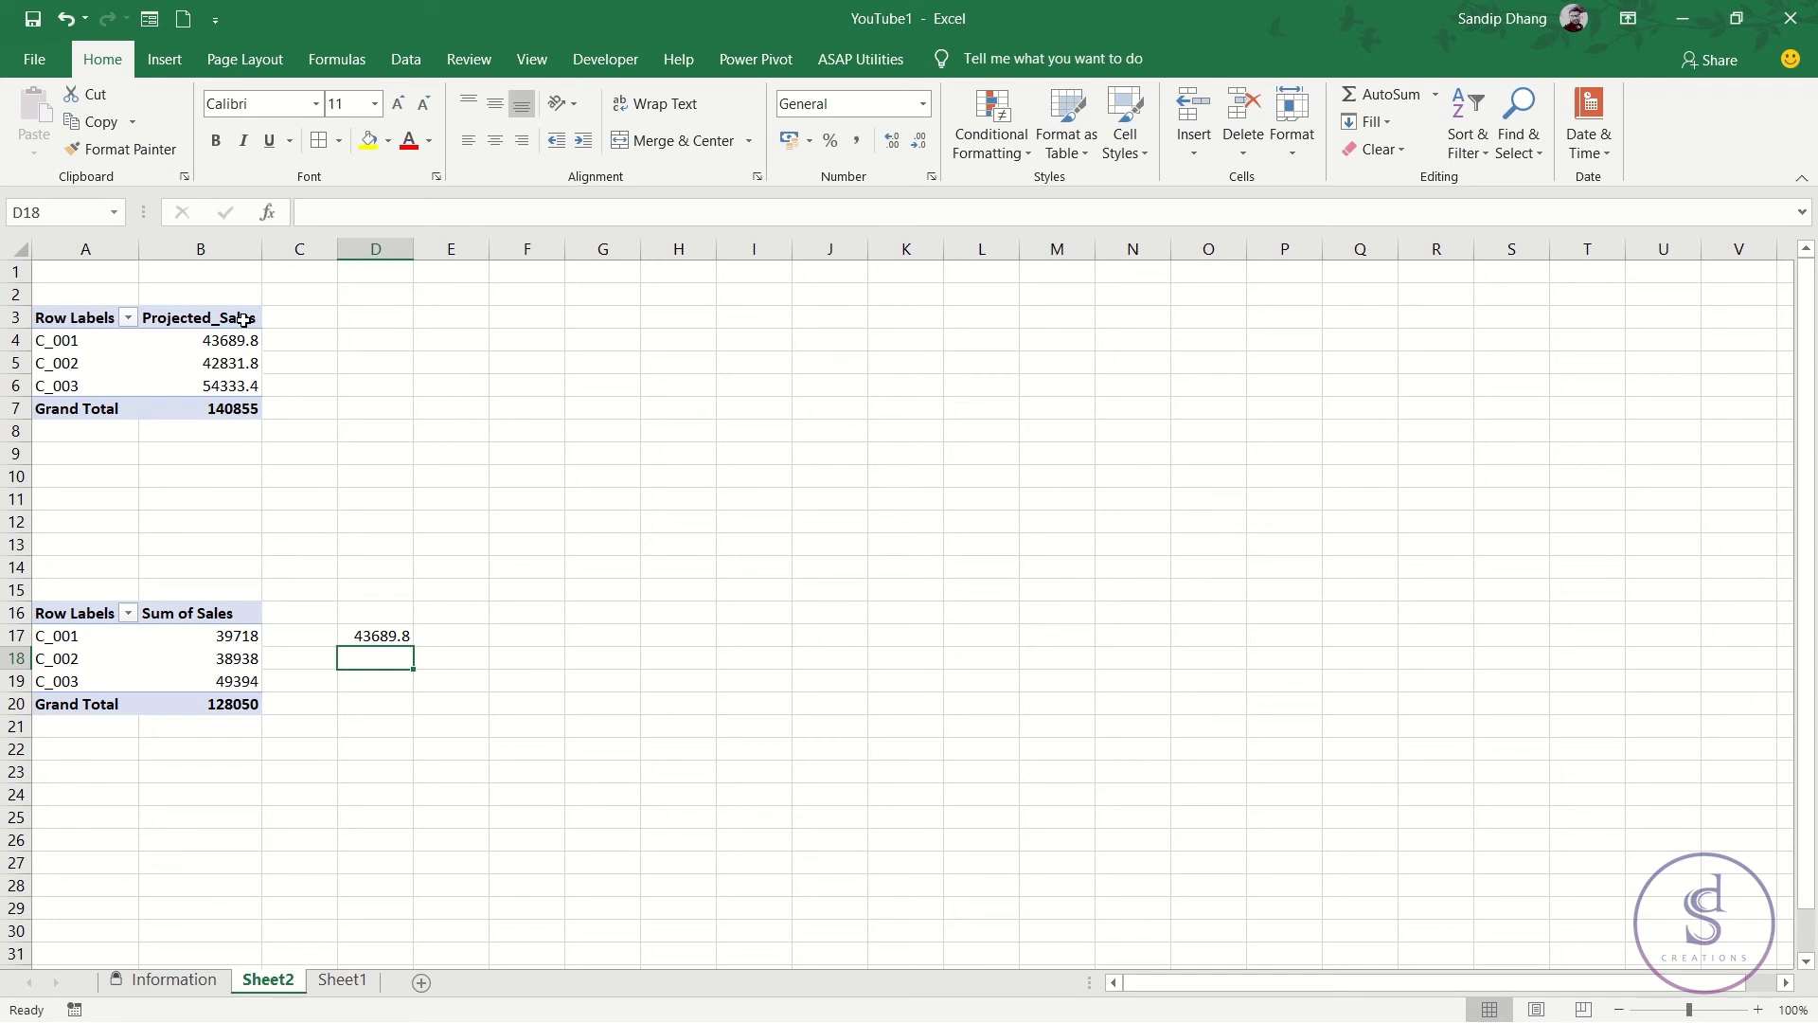
Inspect the empty Add Column area and the Projected_Sales measure's formula in the Power Pivot data model, then return to the worksheet
{"action": "left_click", "coordinate": [724, 59]}
{"action": "left_click", "coordinate": [38, 118]}
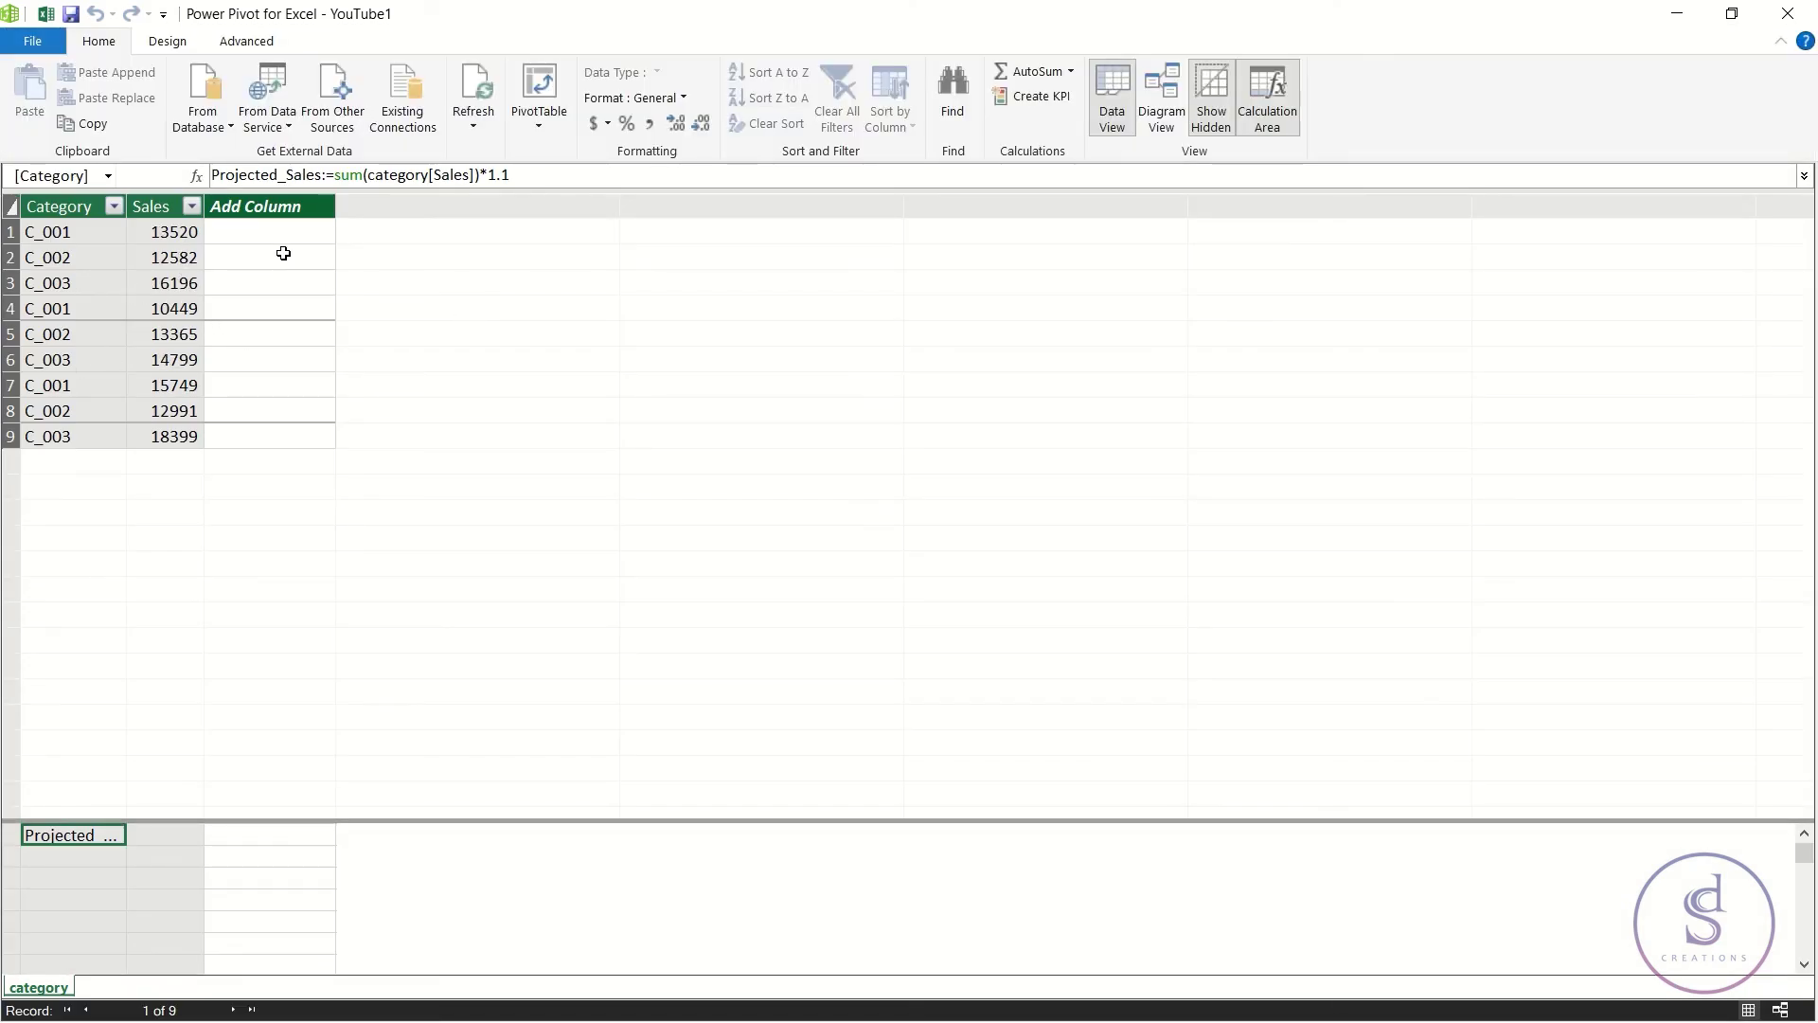
{"action": "left_click", "coordinate": [287, 205]}
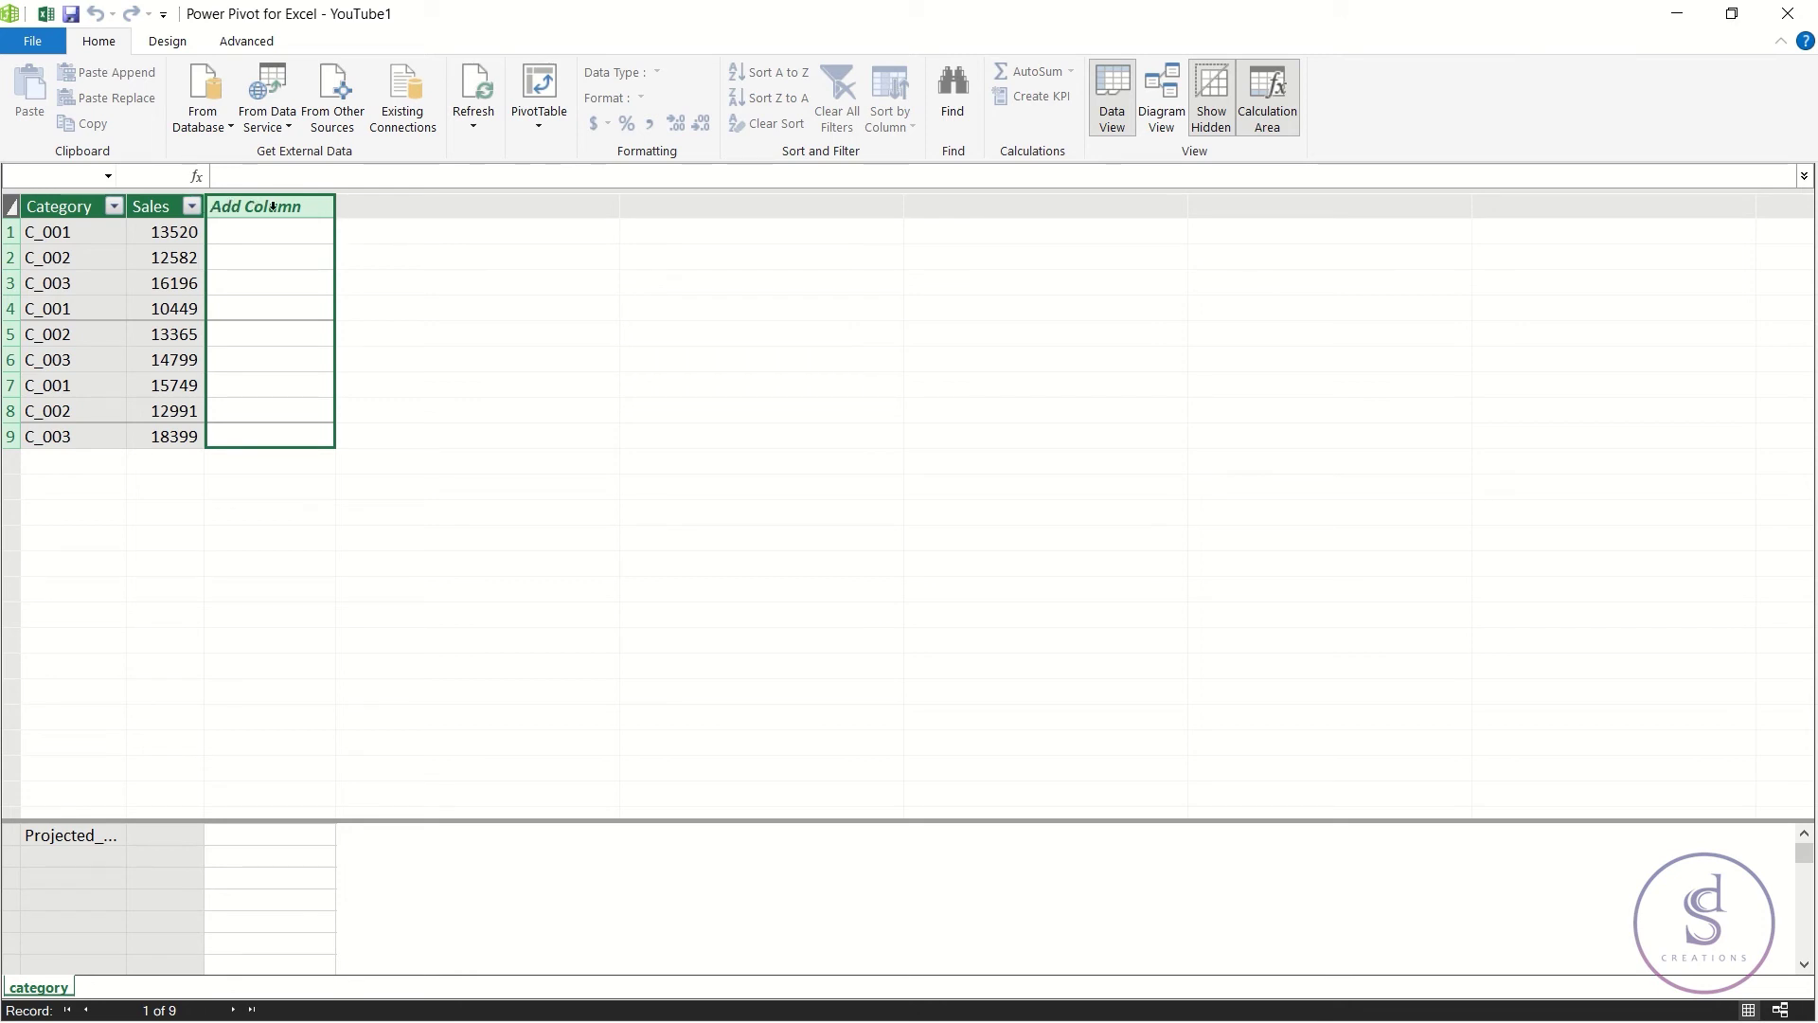
{"action": "left_click", "coordinate": [282, 230]}
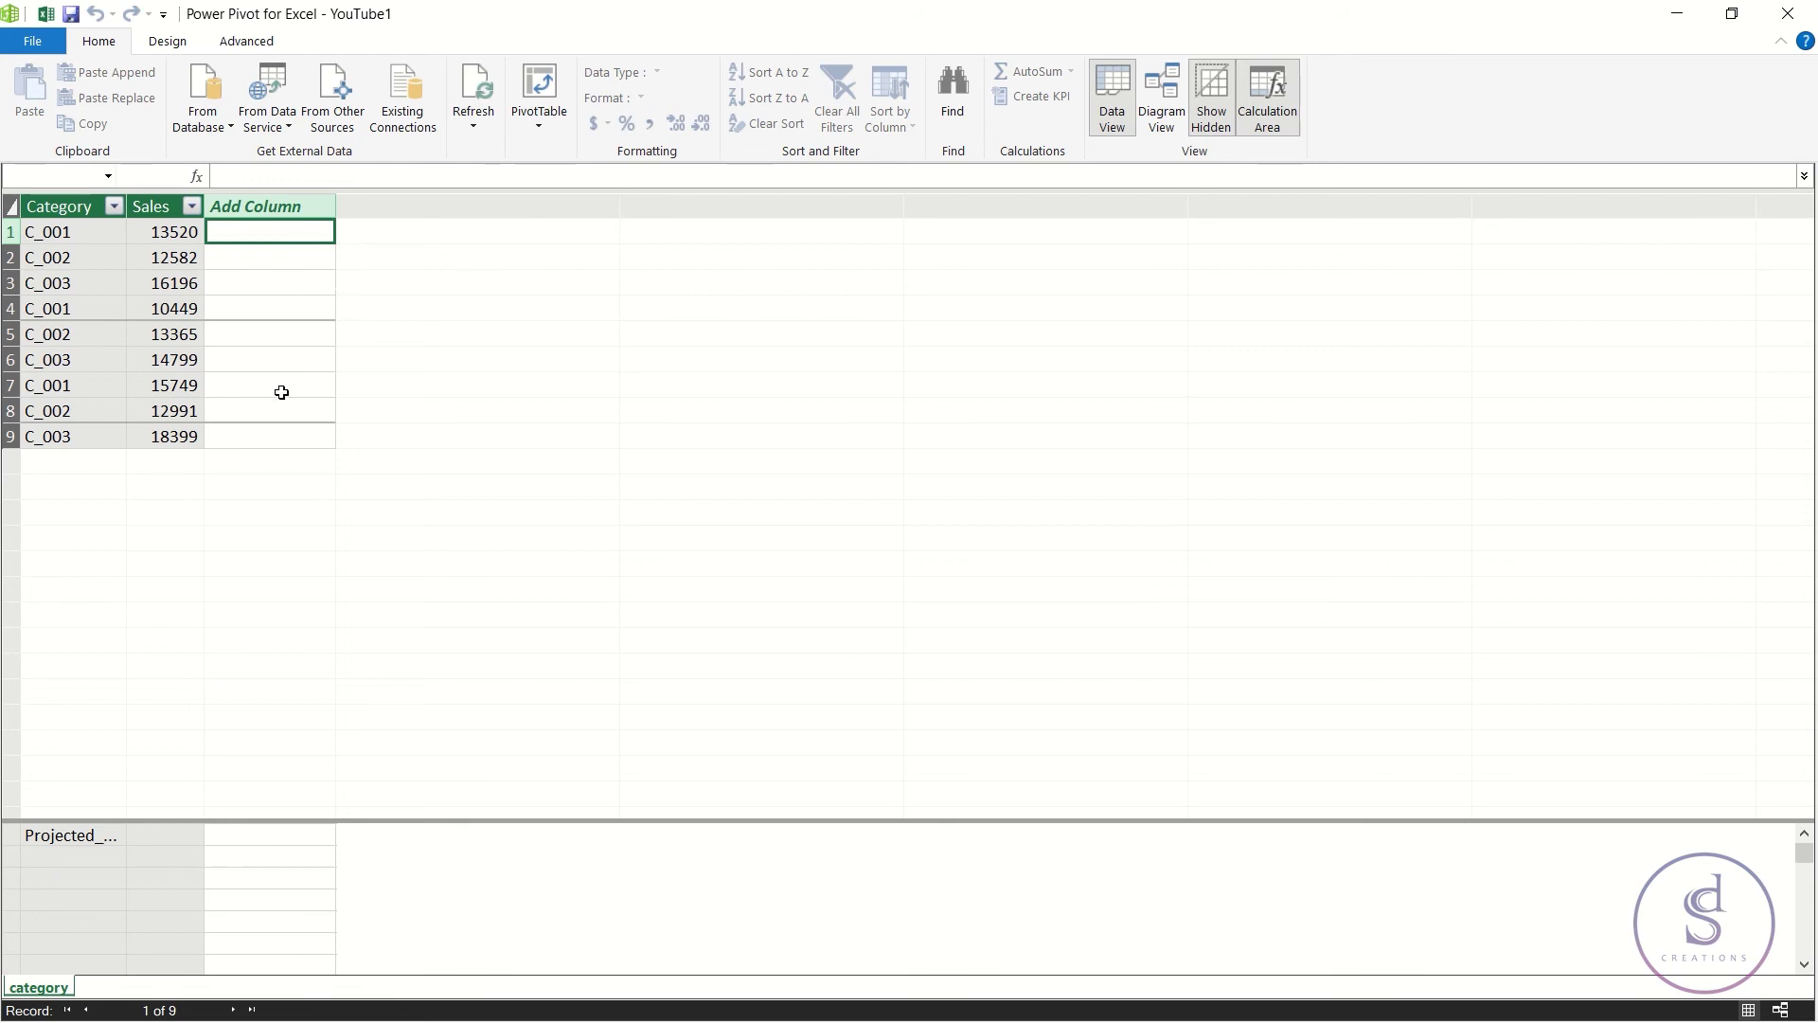
{"action": "left_click", "coordinate": [72, 844]}
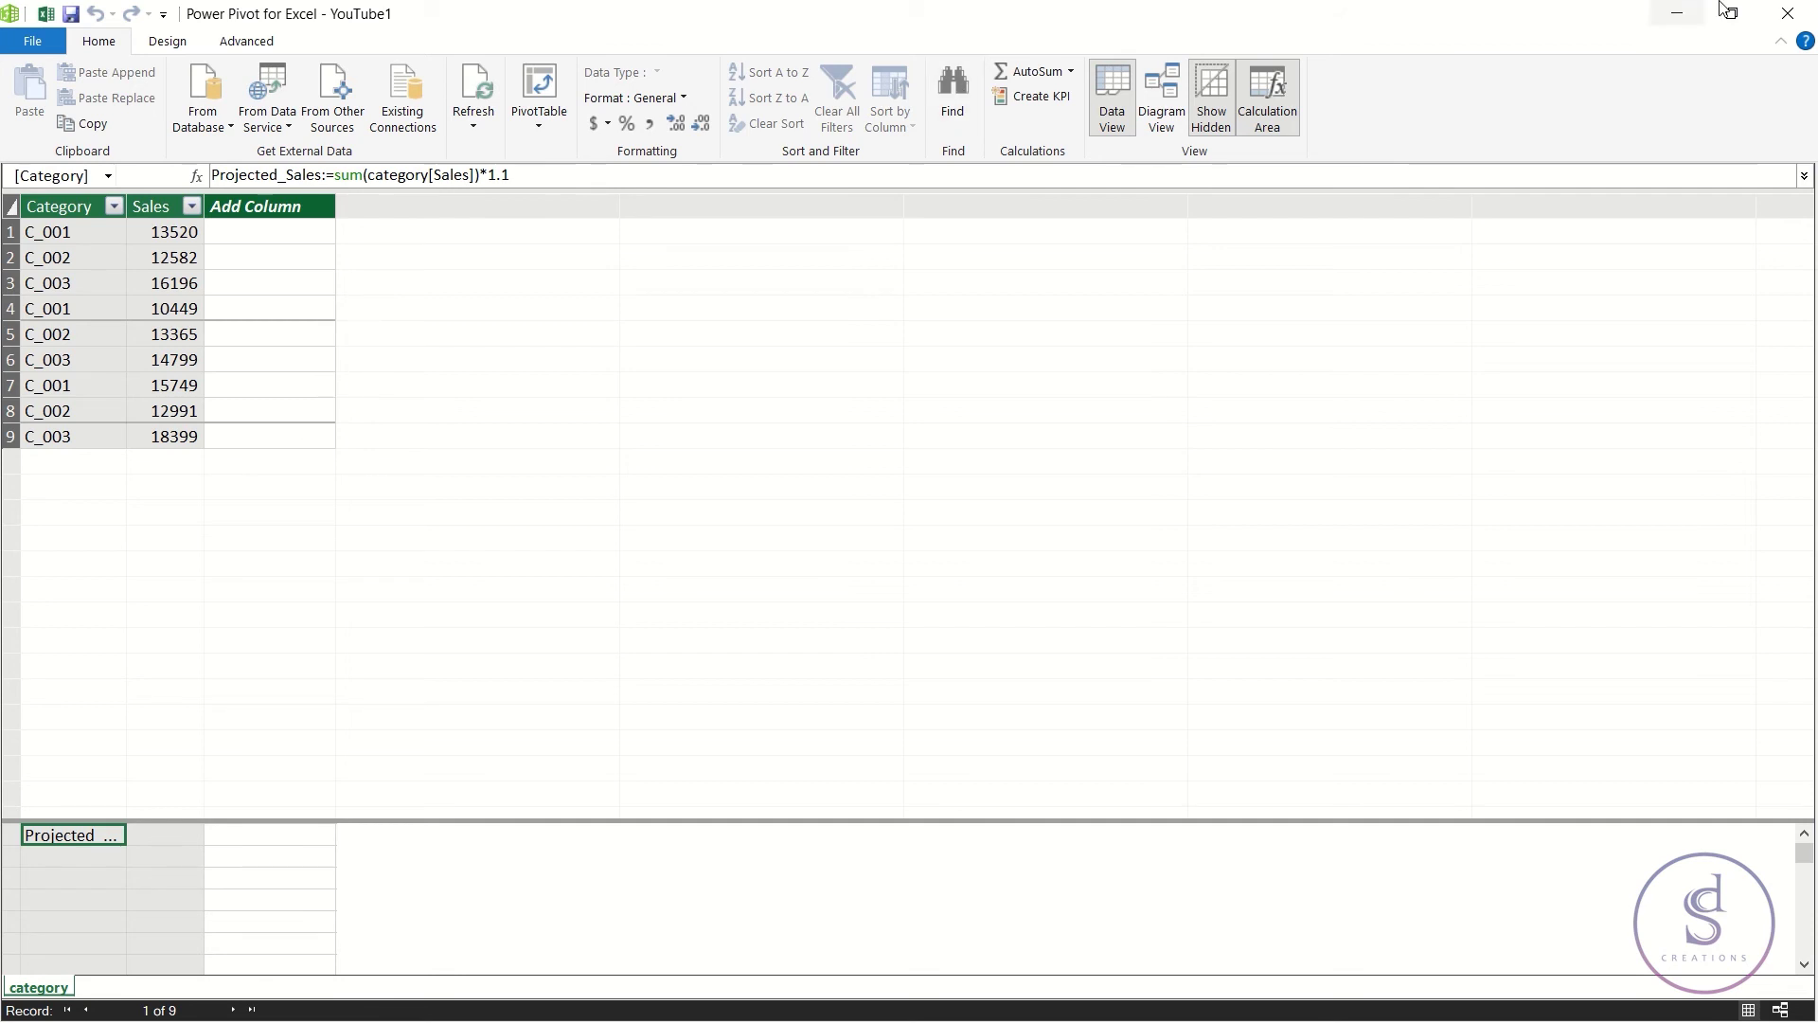
{"action": "left_click", "coordinate": [1808, 7]}
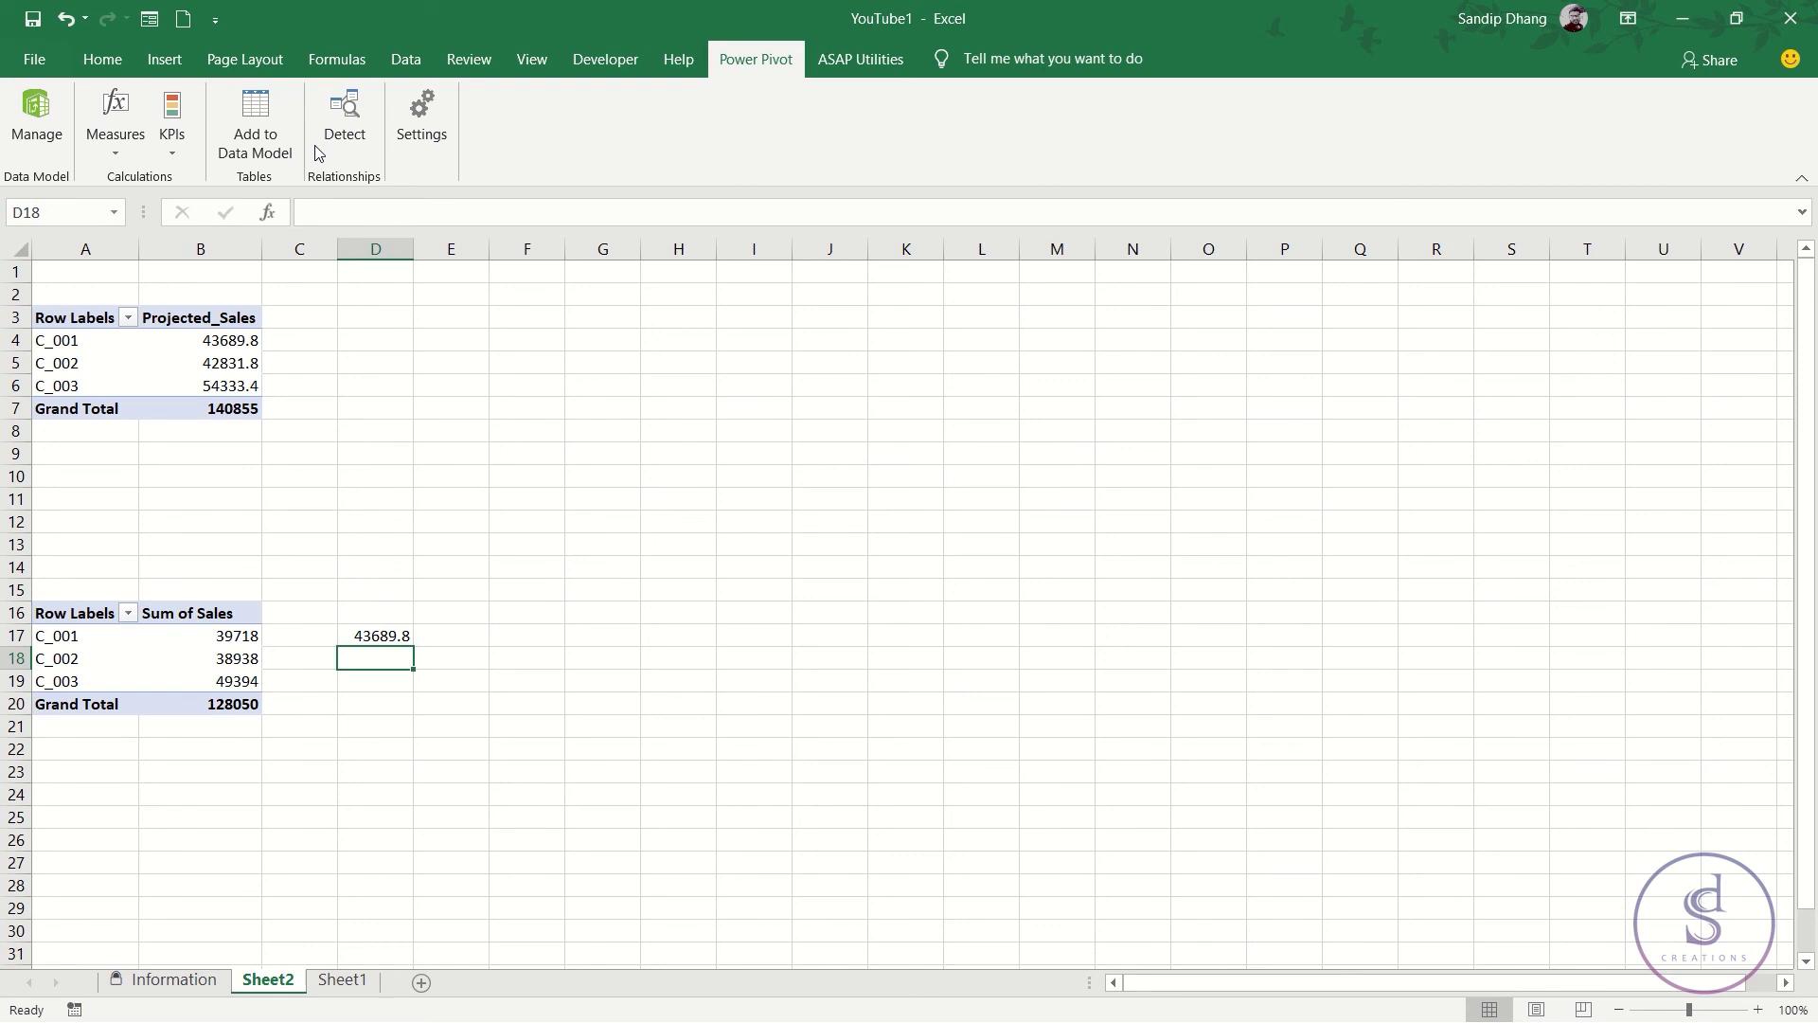
Compare the fields and values of the Sum of Sales PivotTable with those of the Projected_Sales PivotTable
{"action": "left_click", "coordinate": [132, 659]}
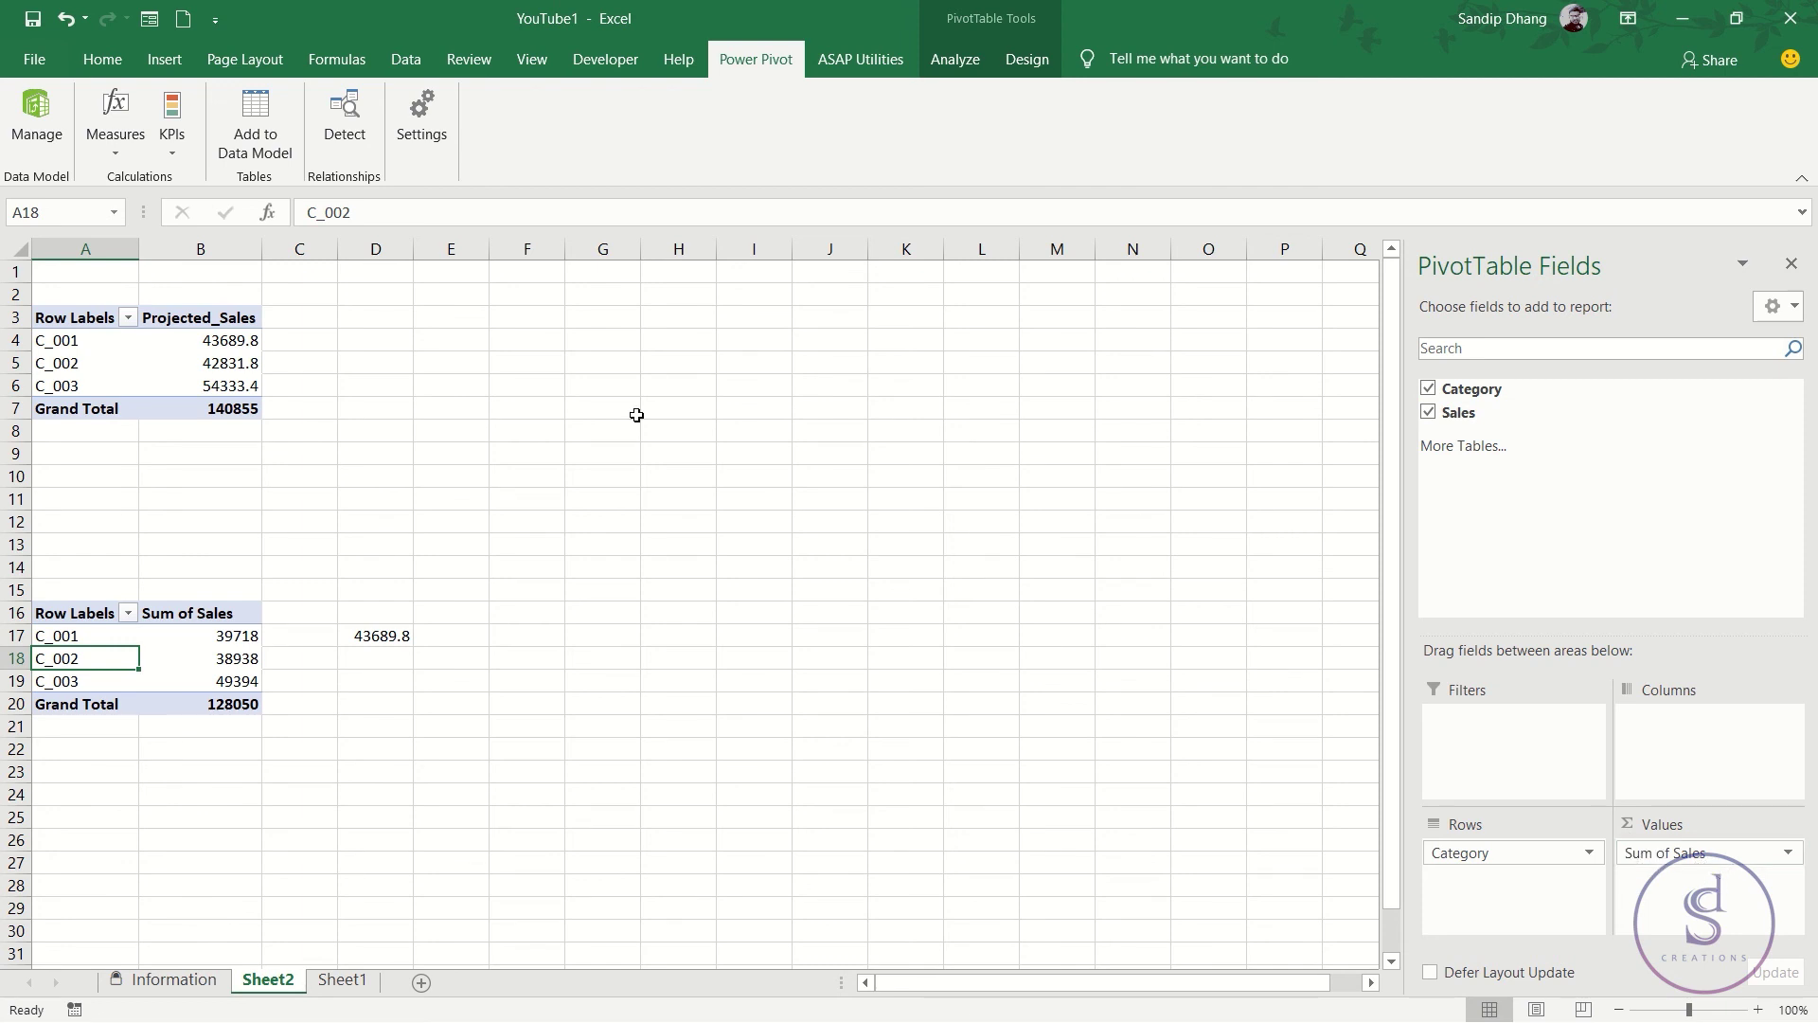
{"action": "mouse_move", "coordinate": [196, 378]}
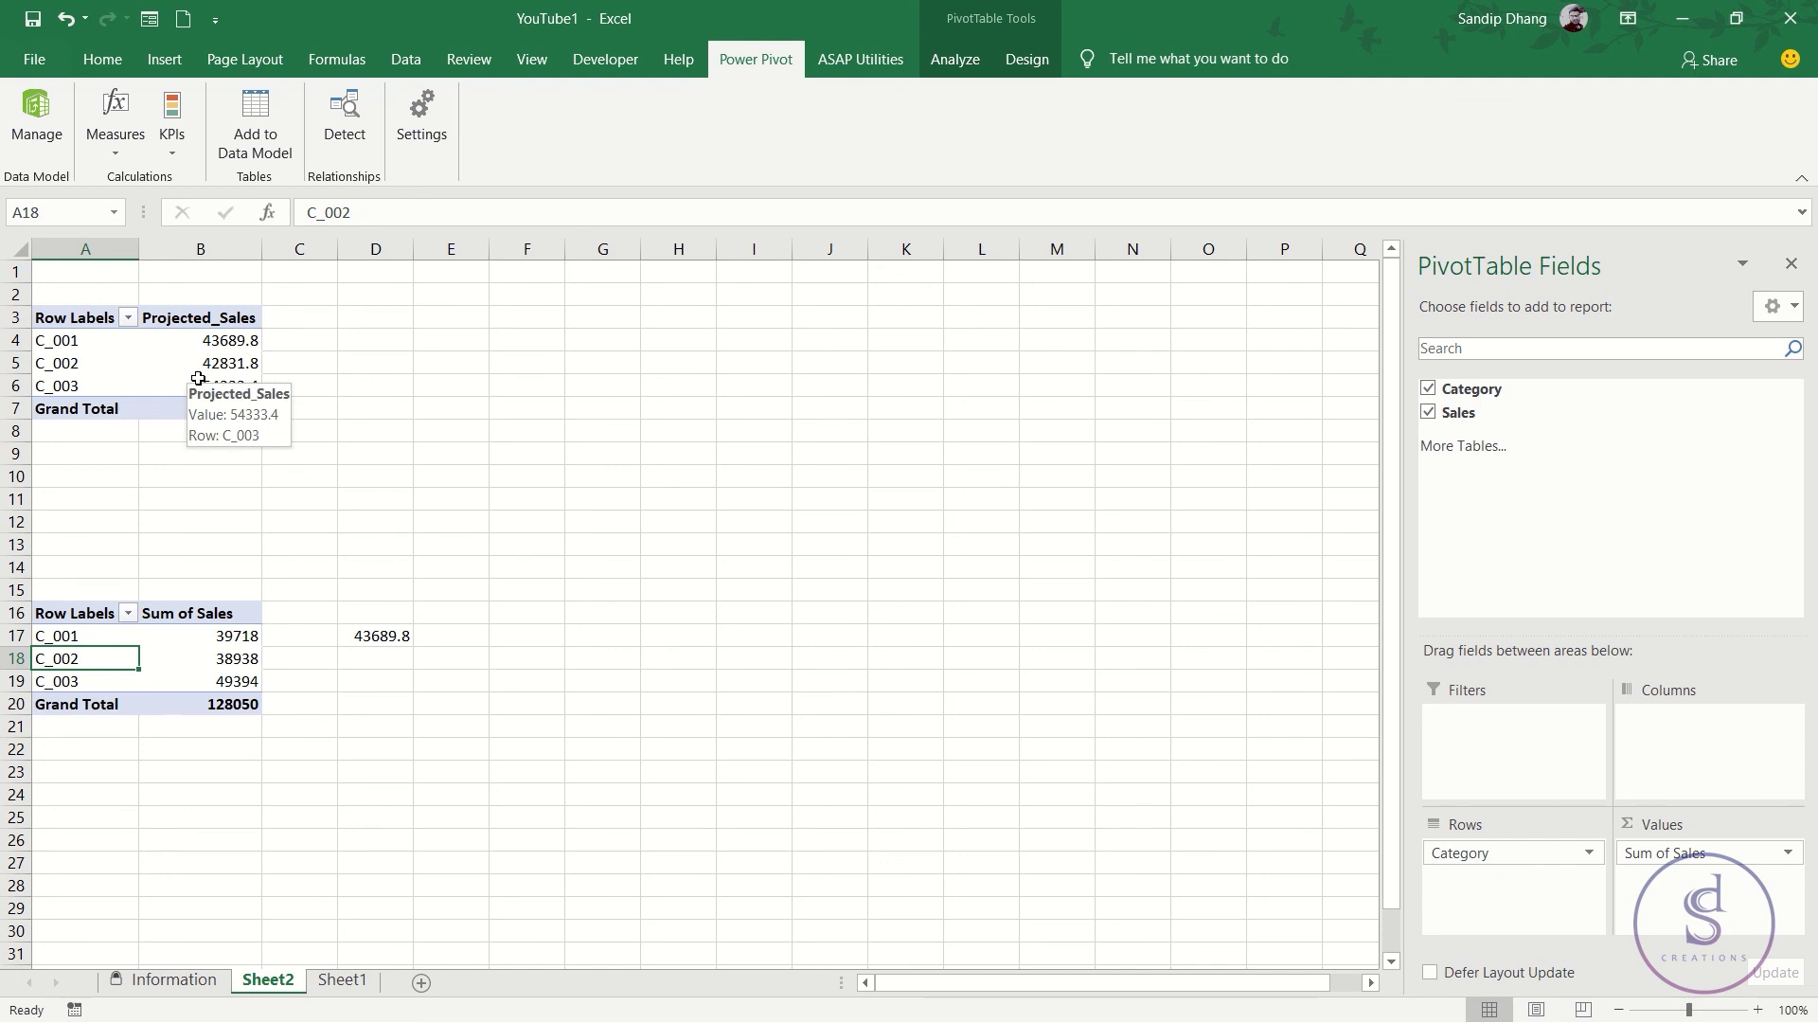
{"action": "left_click", "coordinate": [248, 658]}
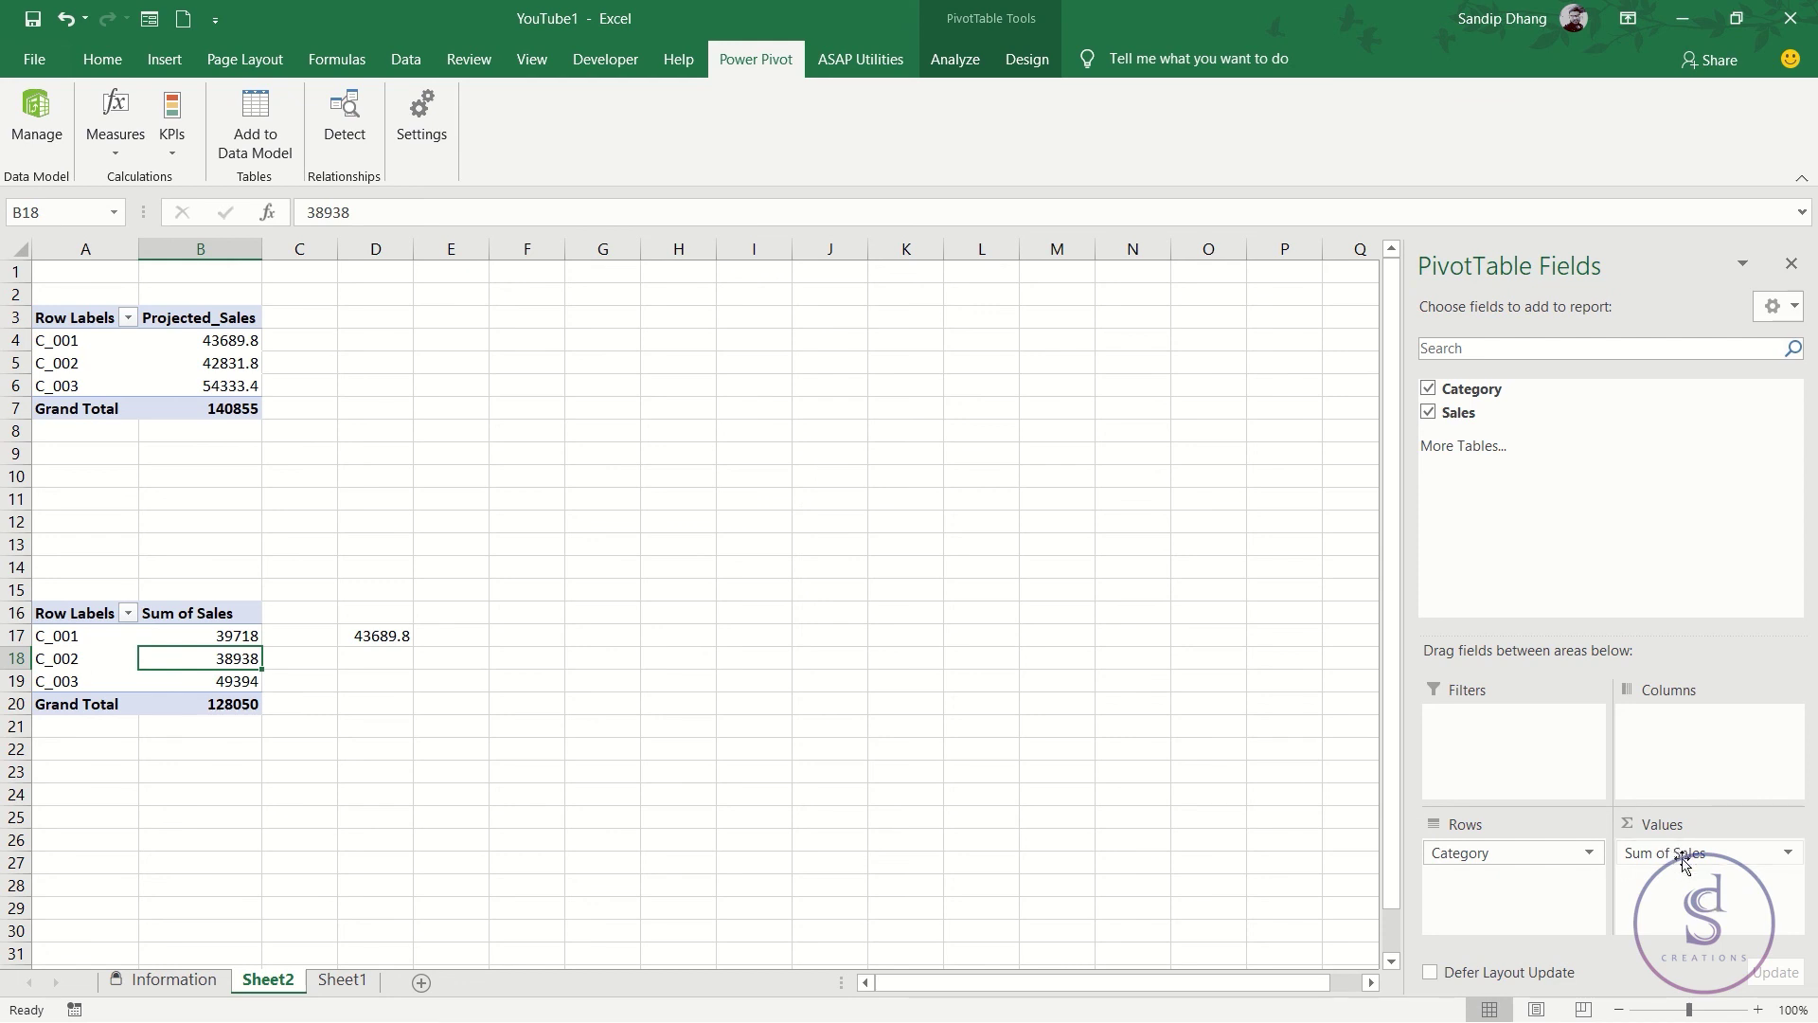
{"action": "left_click", "coordinate": [233, 360]}
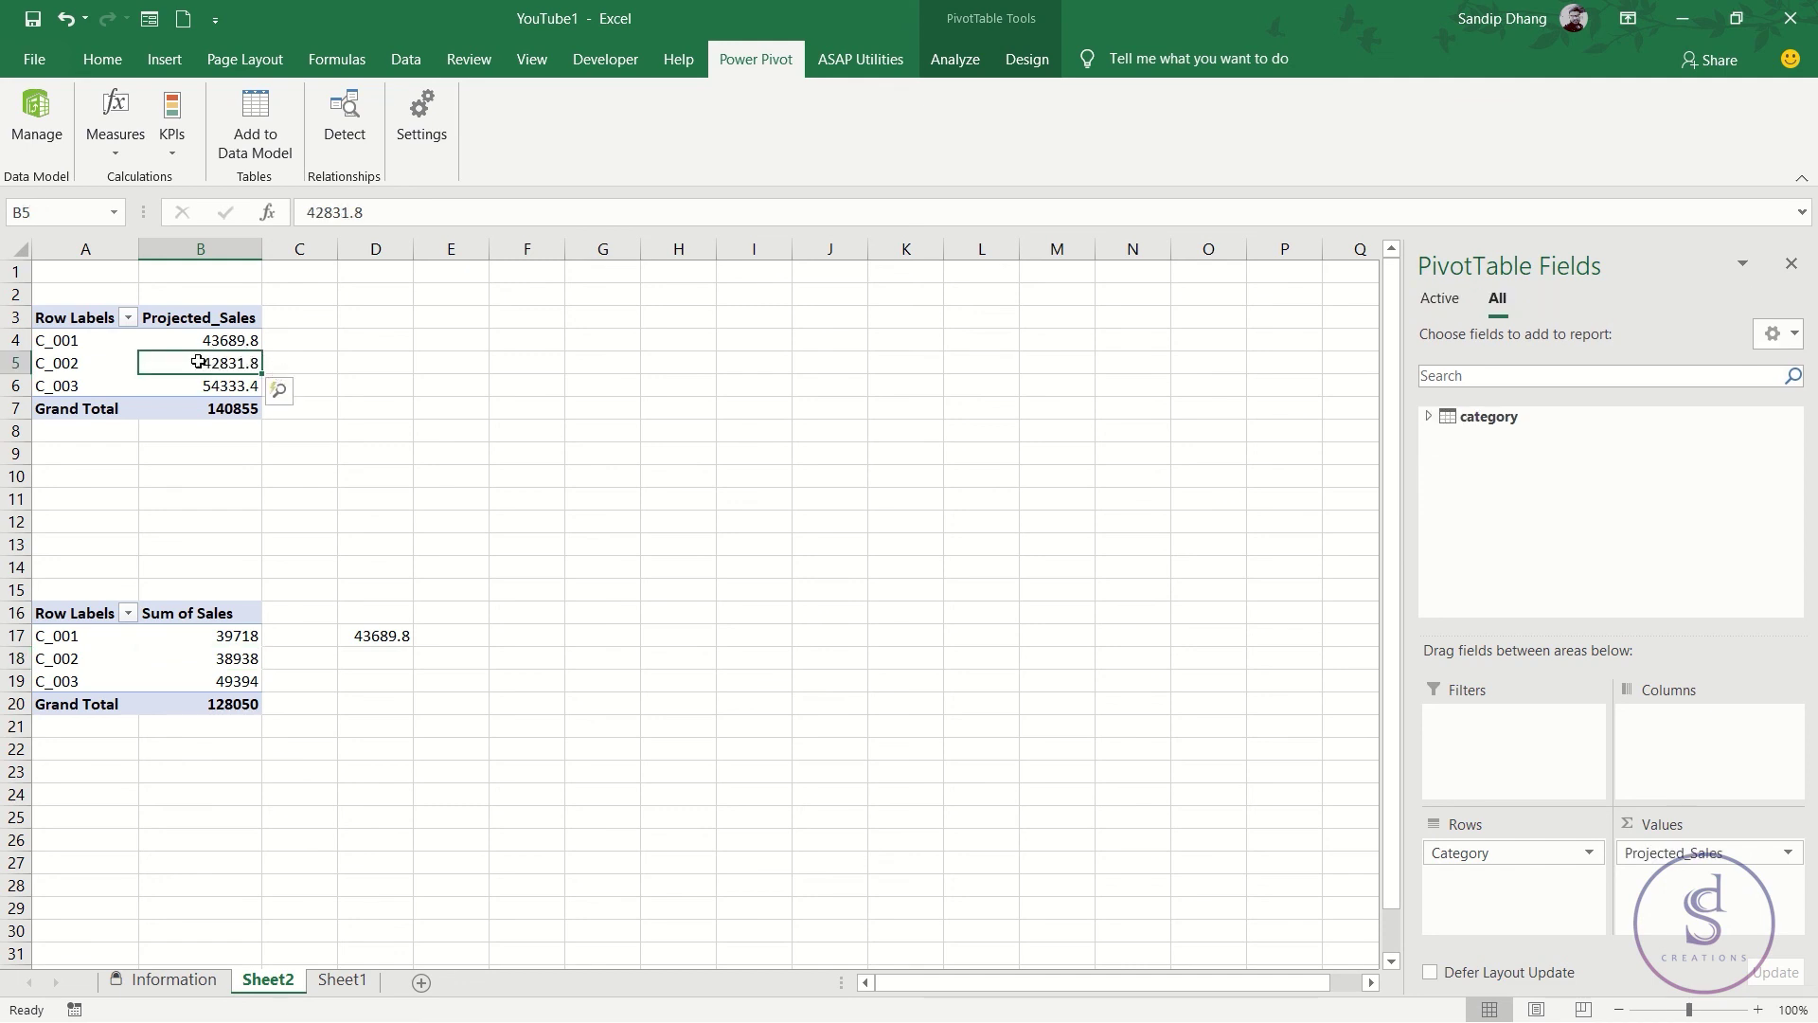